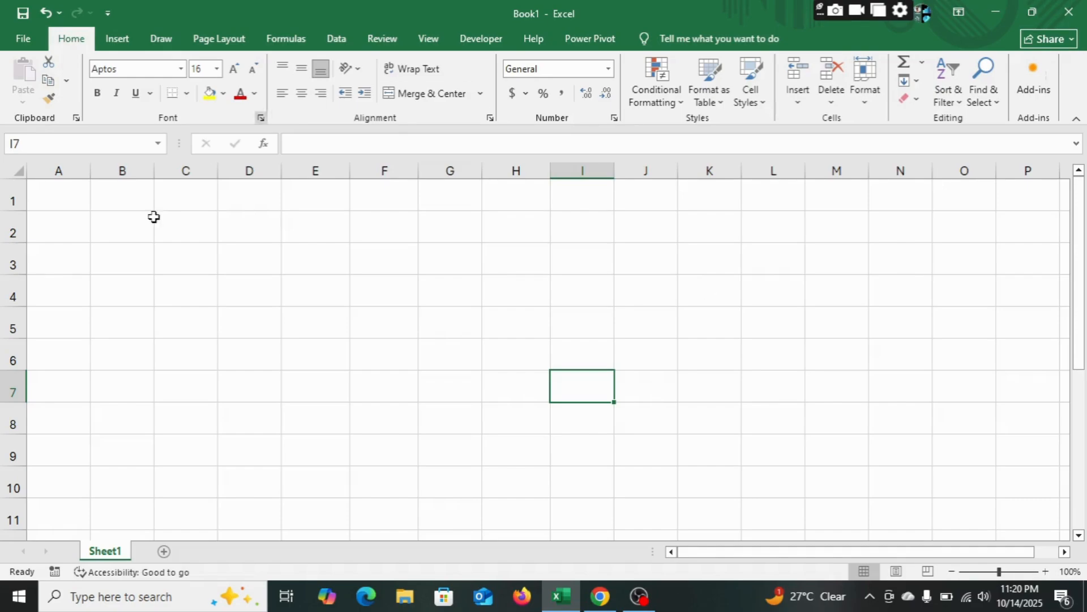
Enter =ROW() in cell A1 and fill it down through A10
click(58, 201)
text(=ROW()
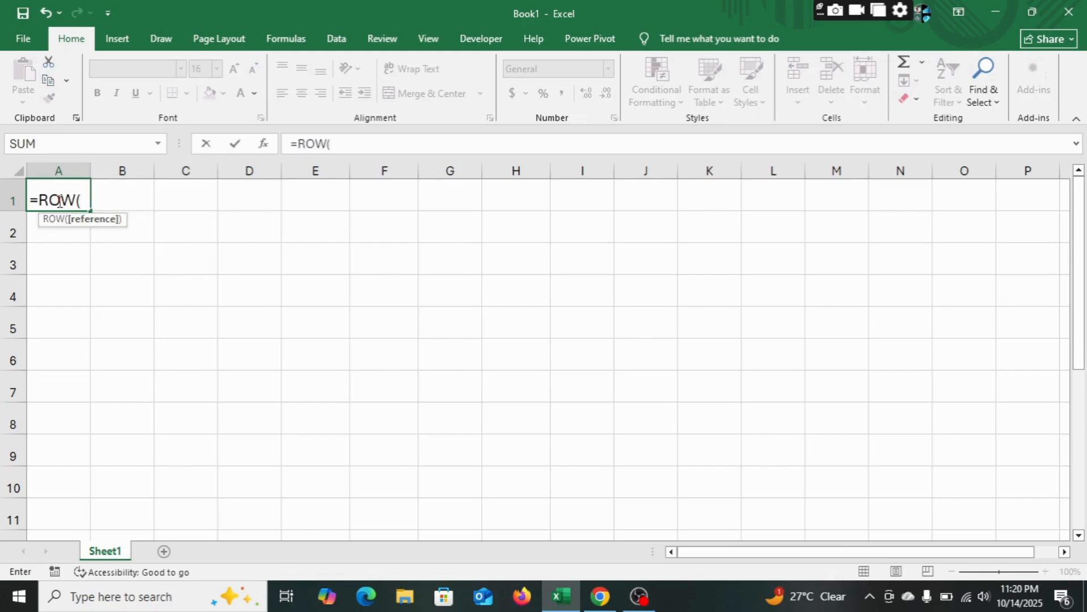
text())
key(Return)
click(58, 201)
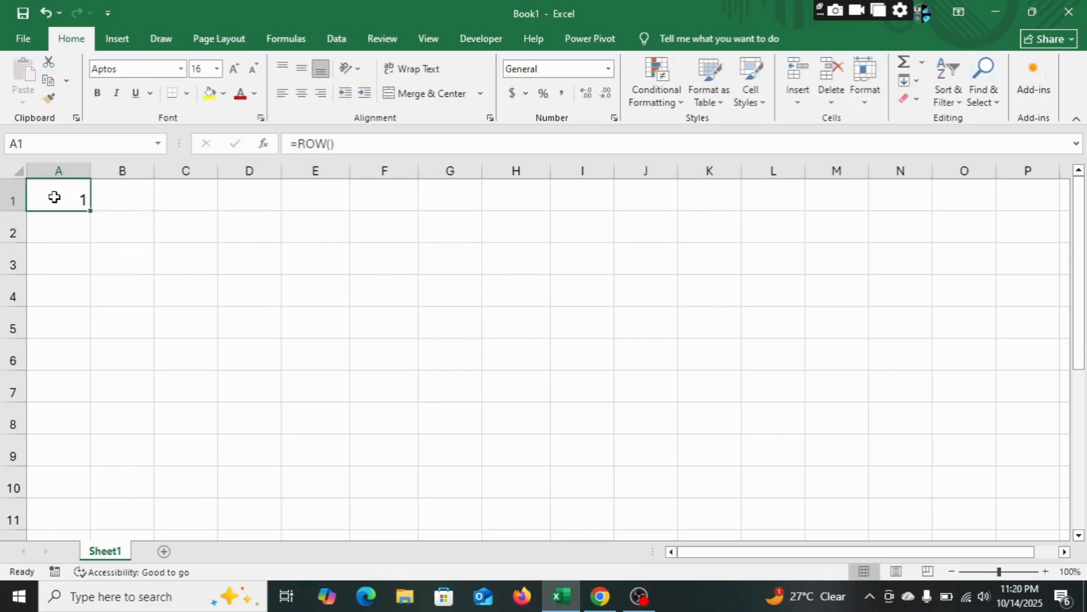
drag(90, 211, 78, 496)
click(246, 380)
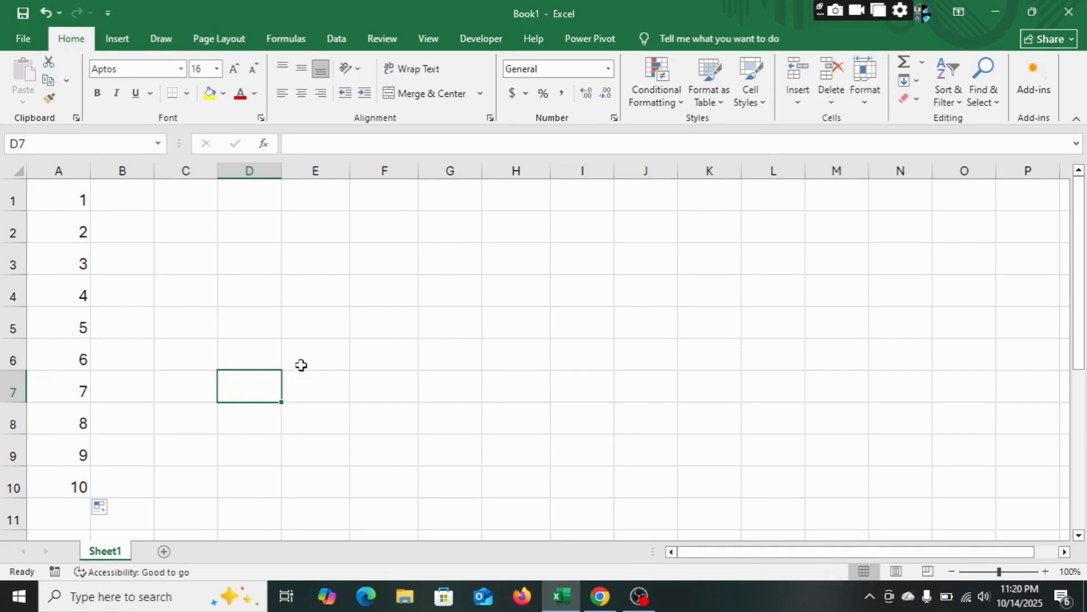
Enter =A1*5 in cell B1 and fill the formula down through B10
click(125, 201)
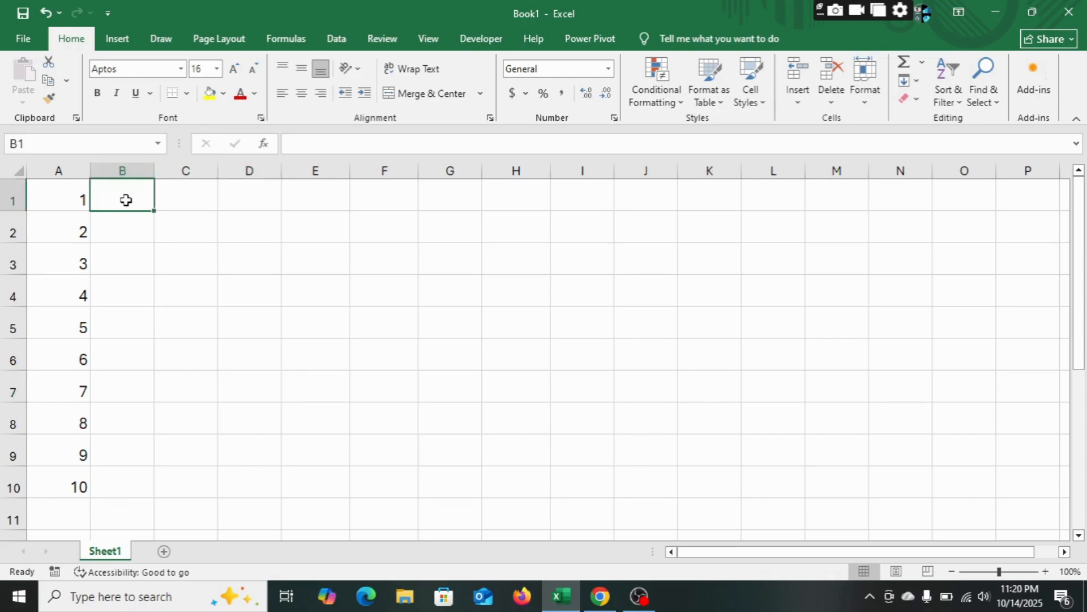
text(=)
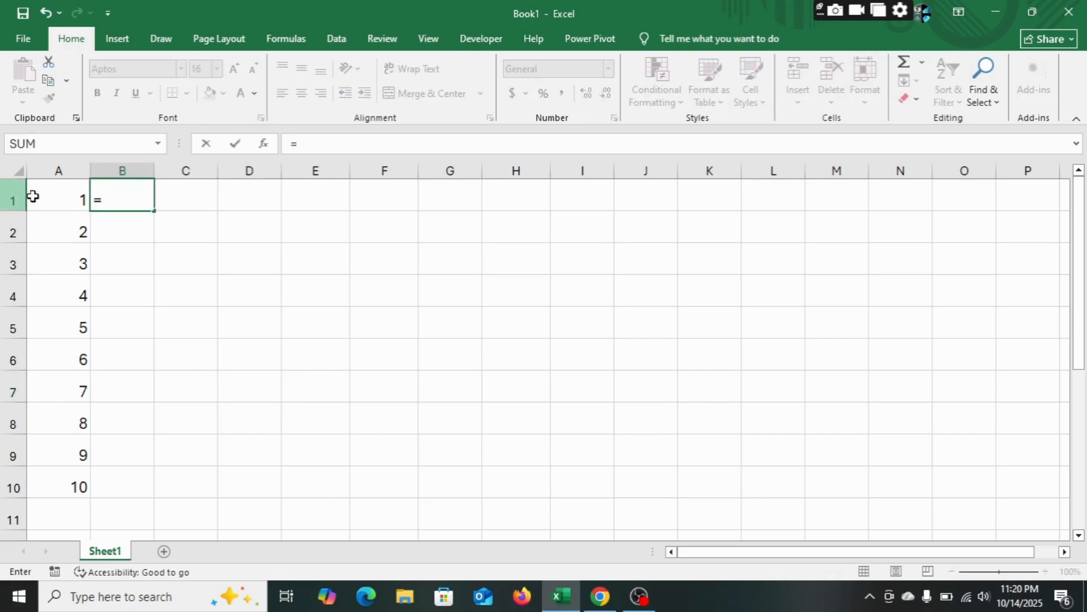
click(52, 197)
text(*5)
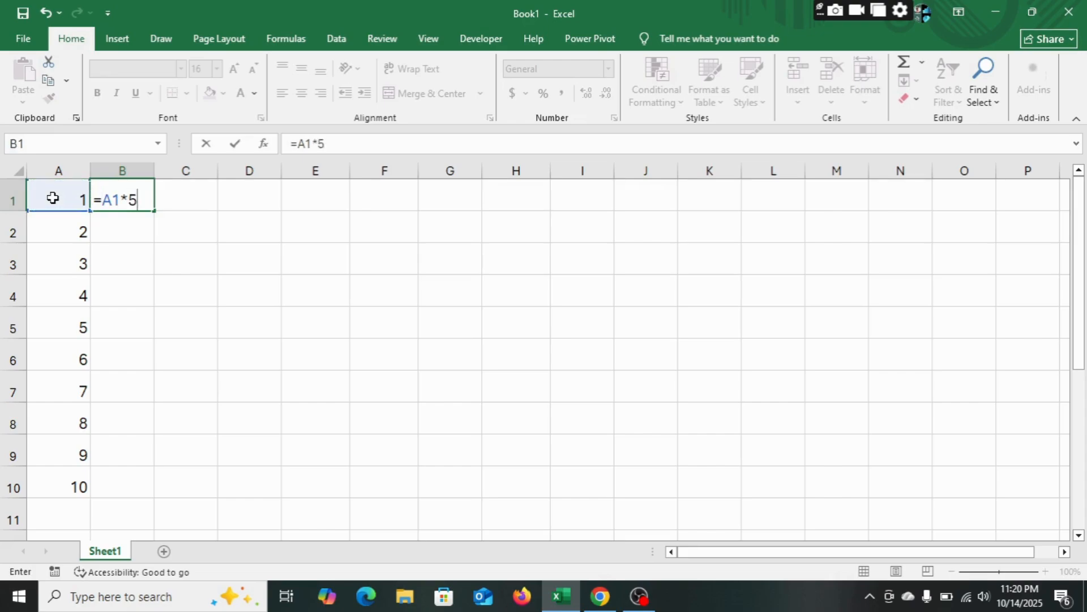
key(Return)
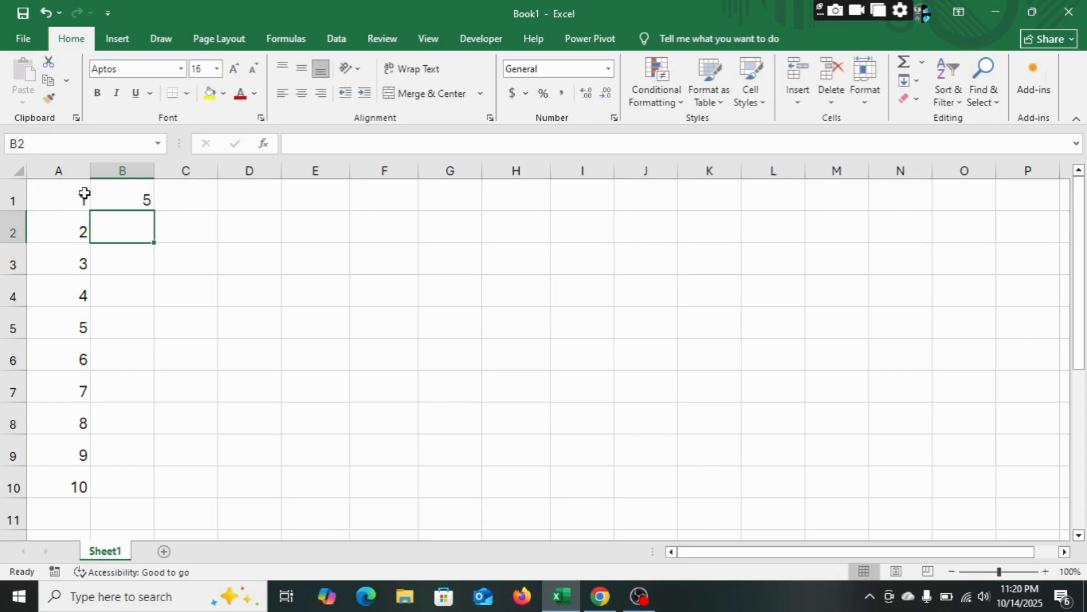
click(118, 197)
drag(155, 211, 131, 487)
click(335, 318)
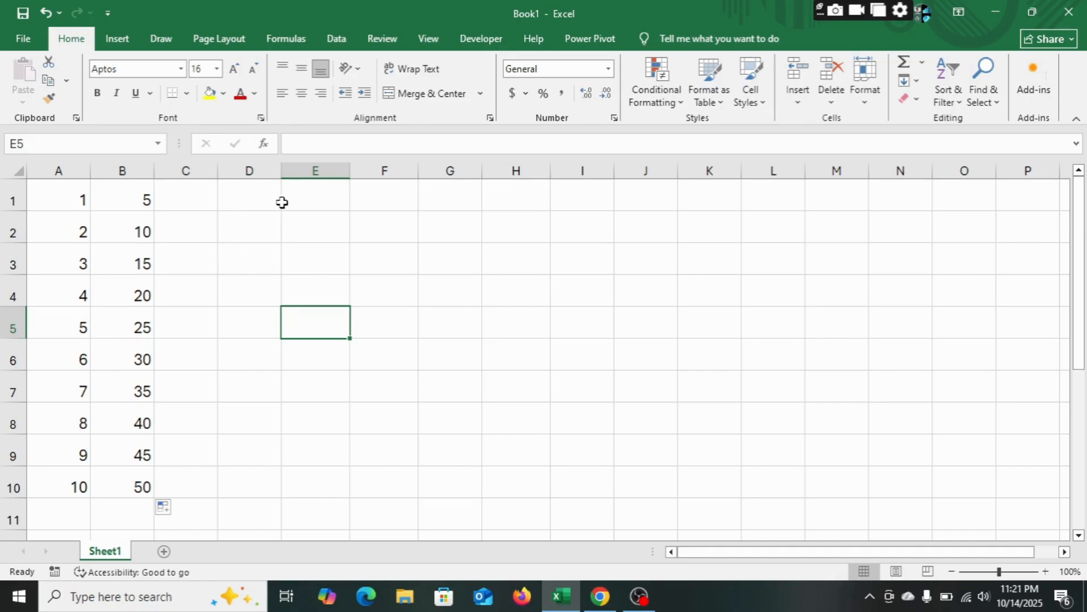
Enter the multiplier 10 in cell D1
click(263, 199)
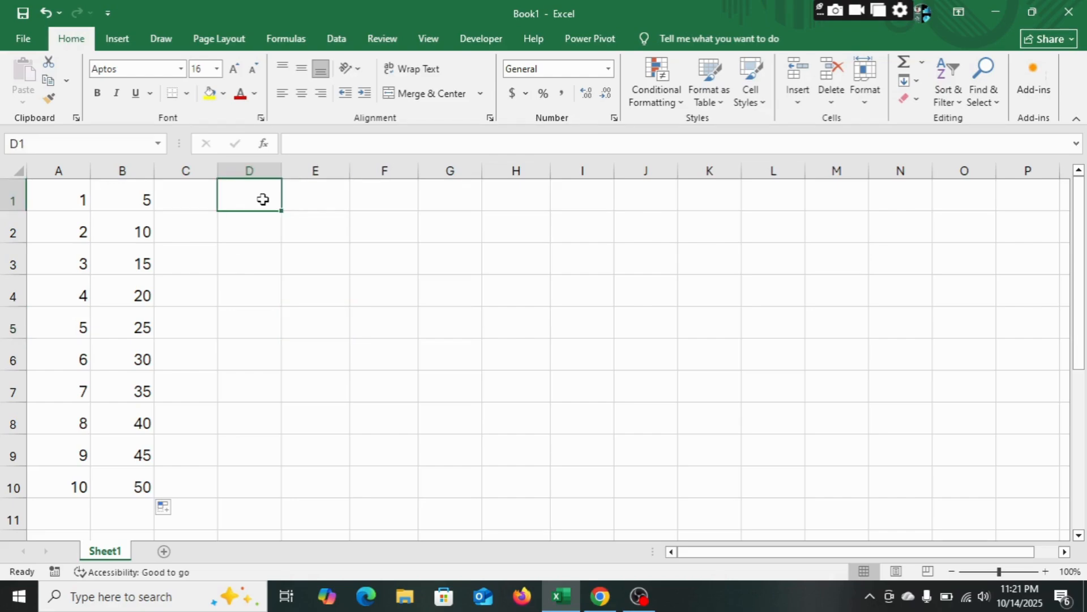
text(10)
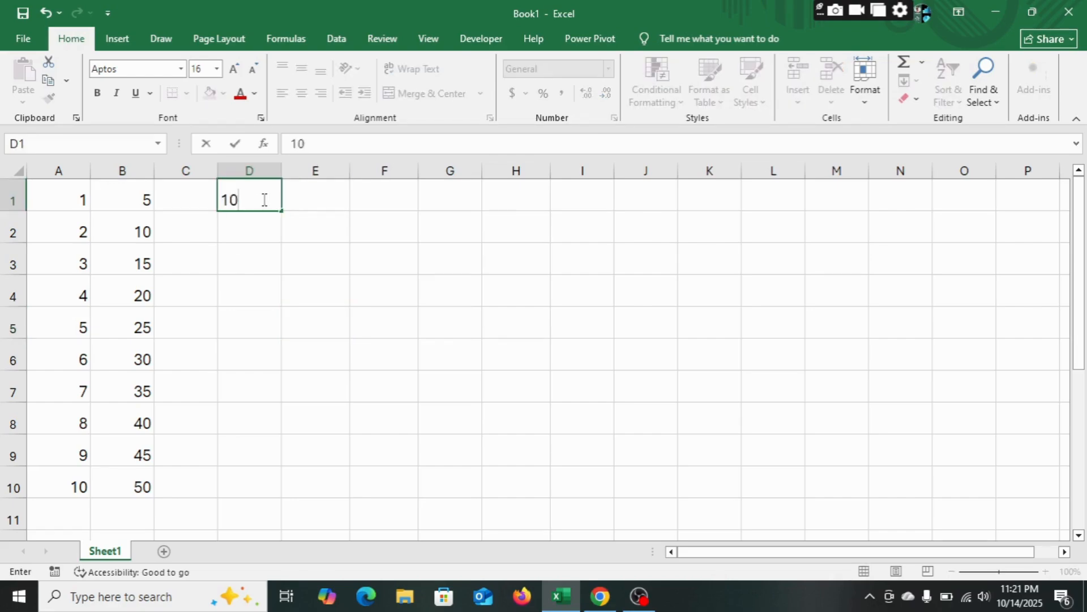
key(Return)
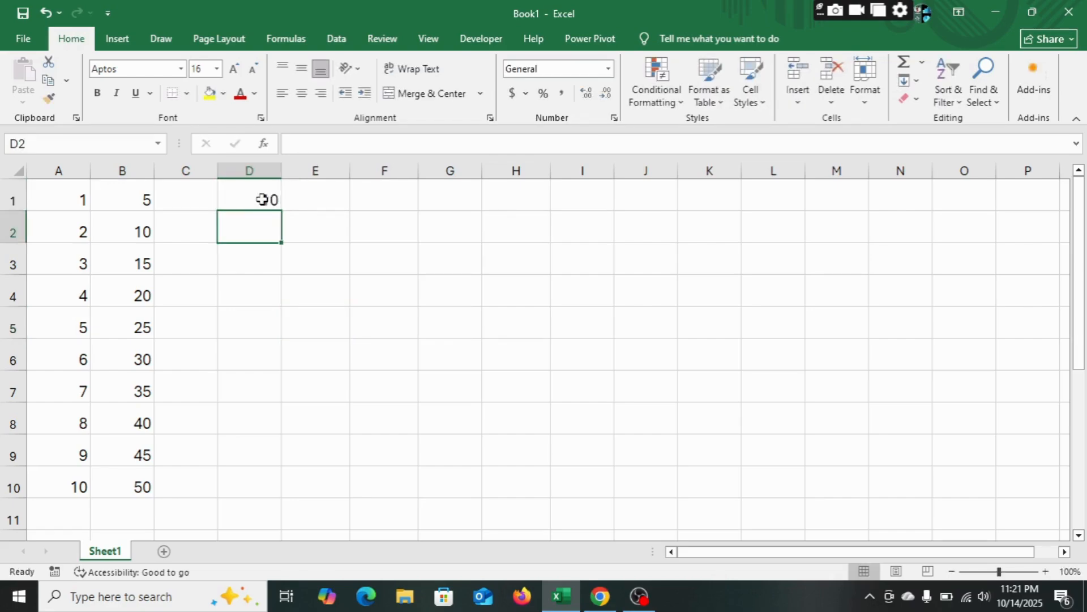
Enter =A1*$D$1 in cell C1 with an absolute reference to D1 and fill it down through C10
click(192, 195)
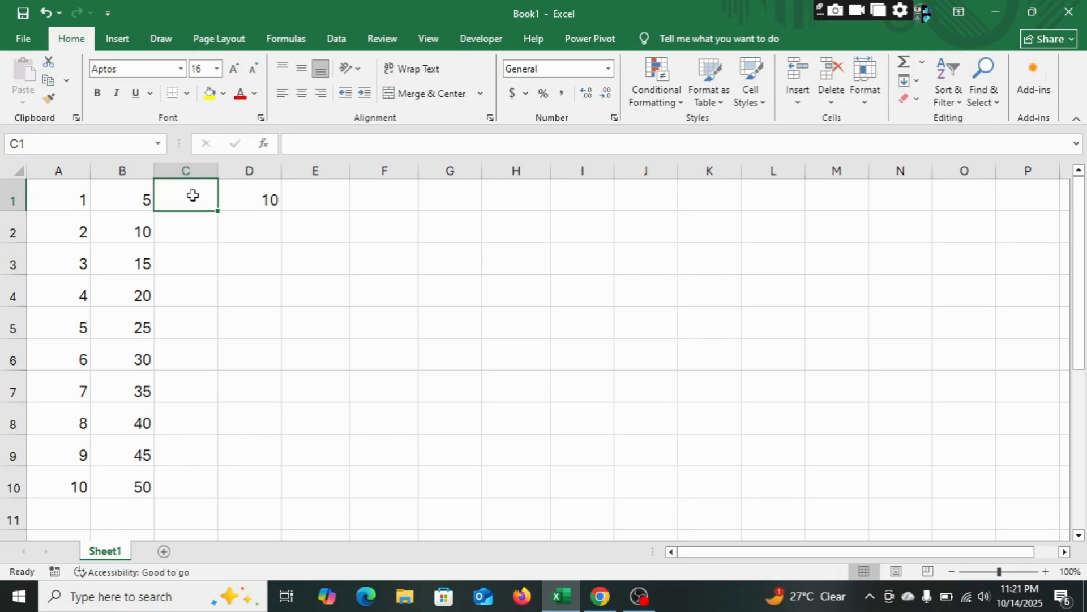
text(=)
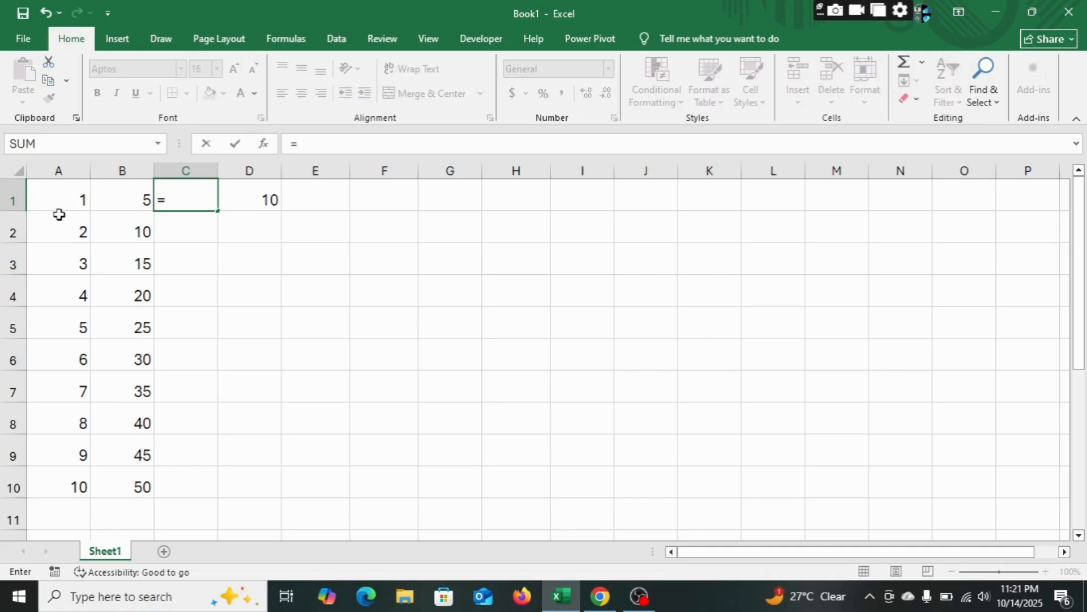
click(74, 196)
text(*)
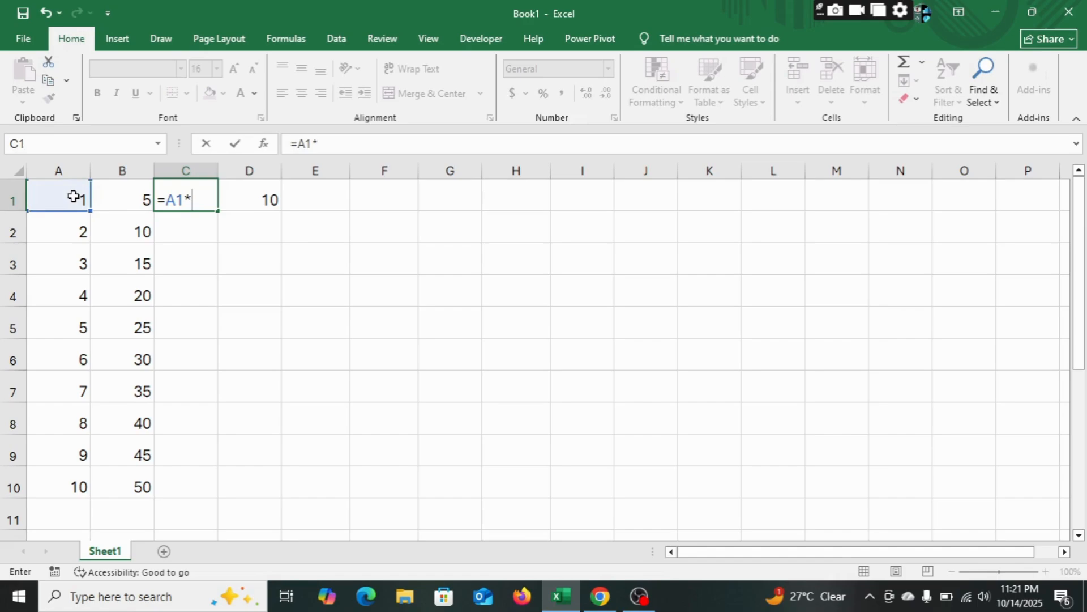
click(248, 195)
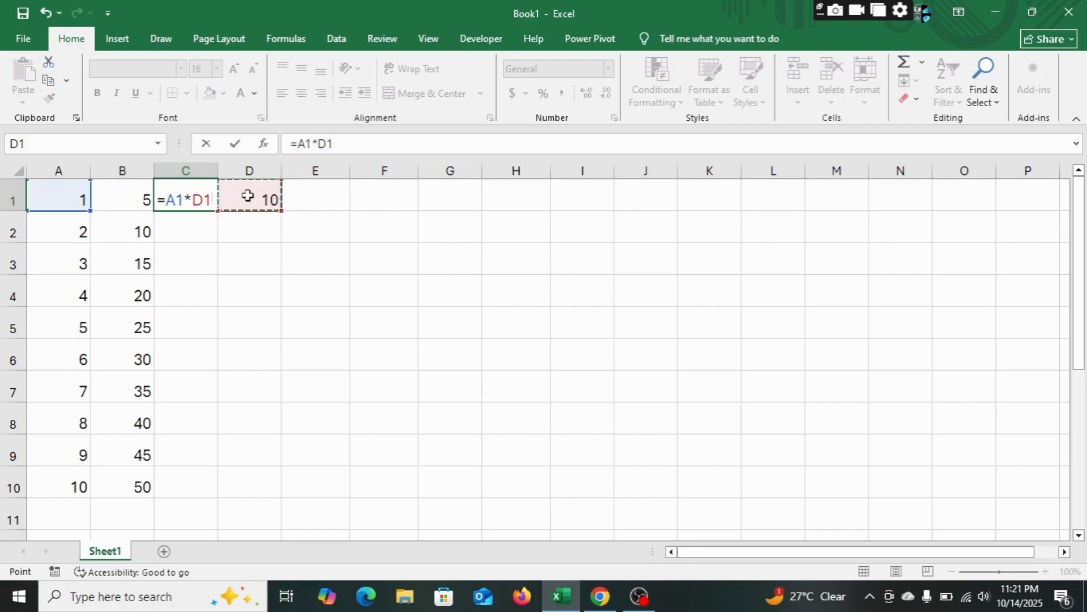
key(F4)
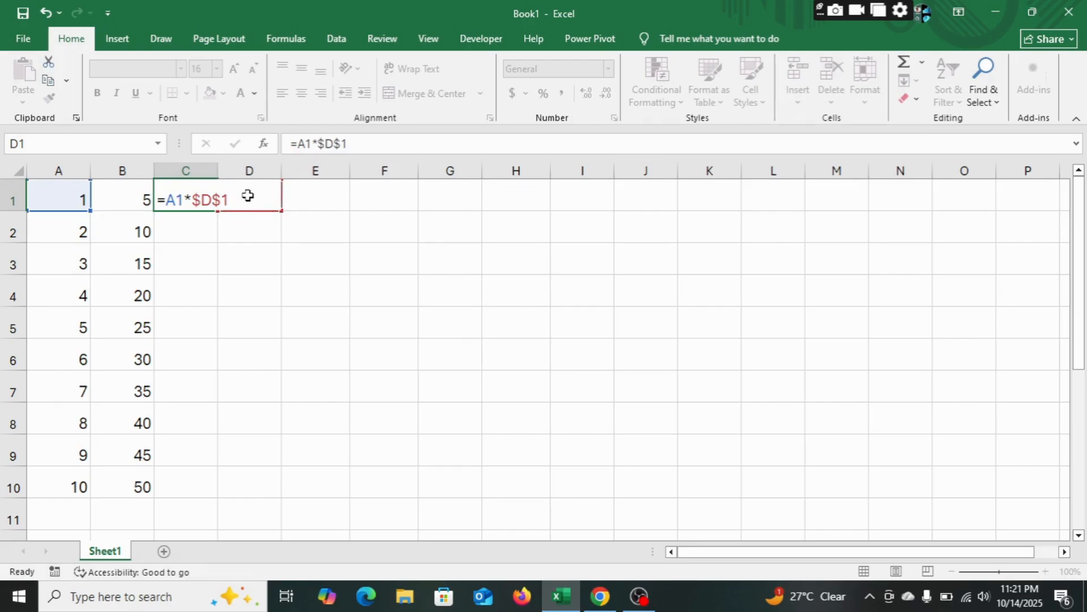
key(Return)
click(177, 201)
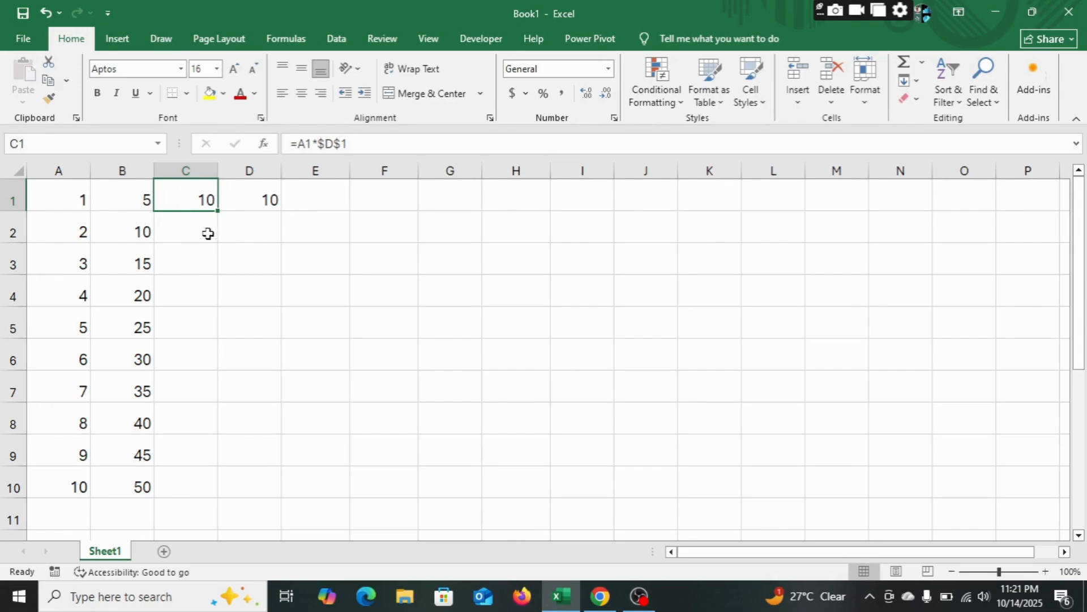
drag(217, 211, 197, 474)
click(371, 339)
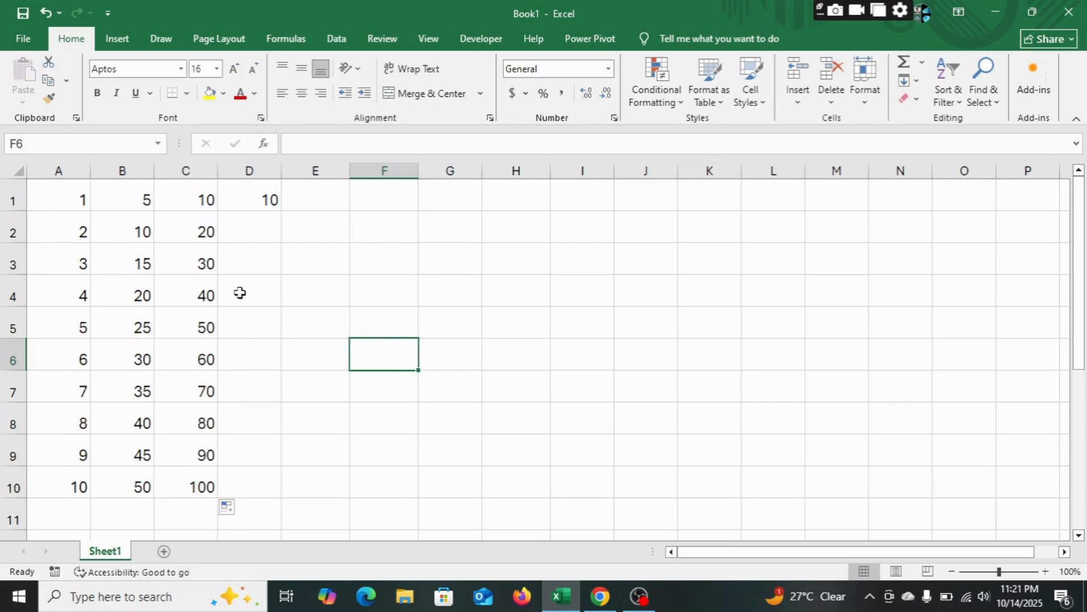
Check the formula in C1 and set the multiplier in D1 to 11
click(203, 199)
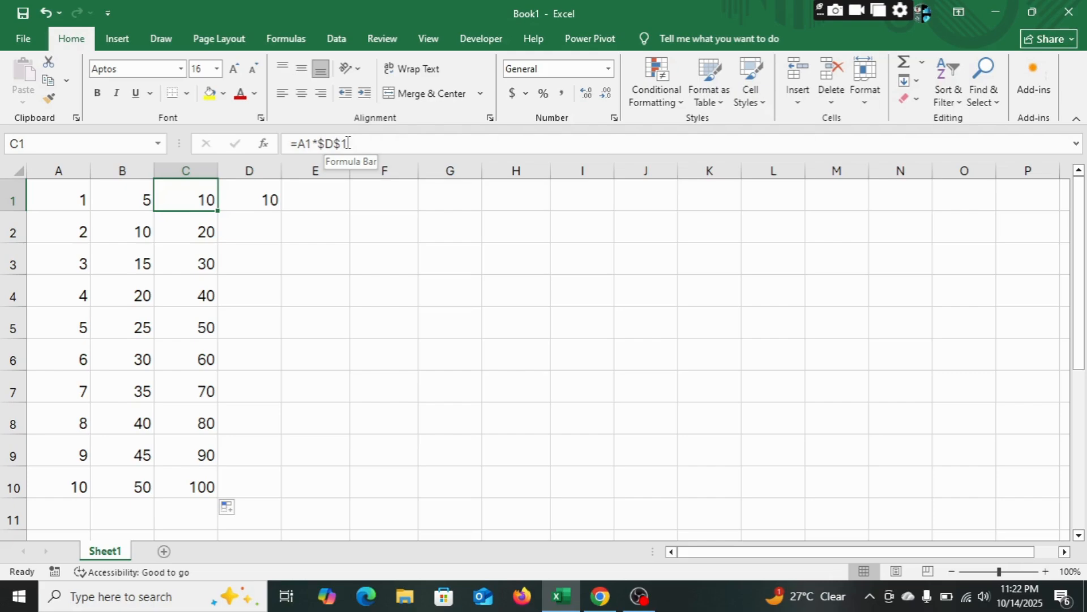
click(250, 202)
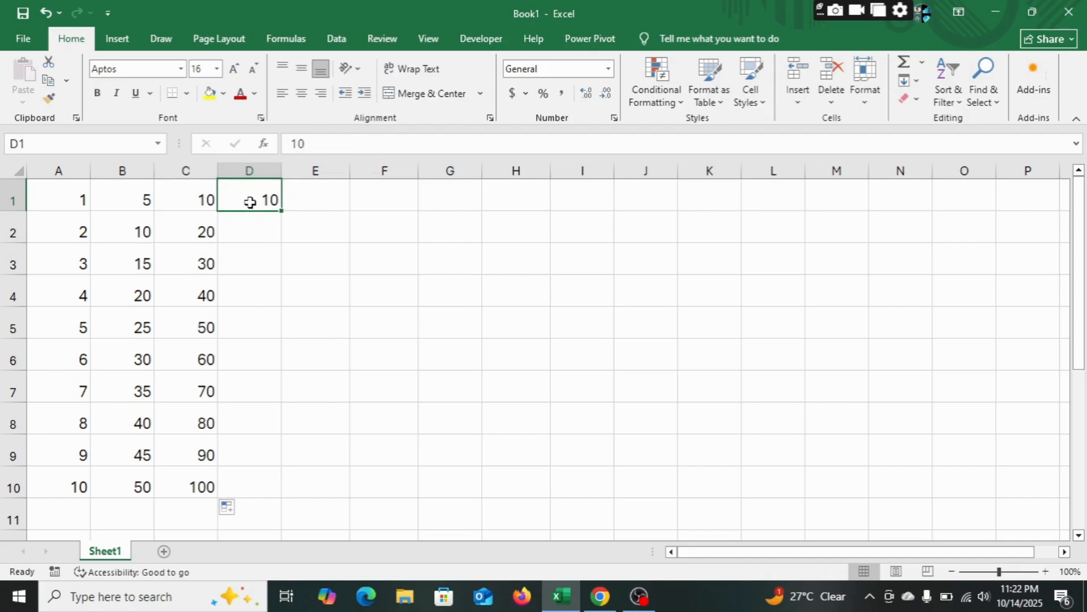
text(11)
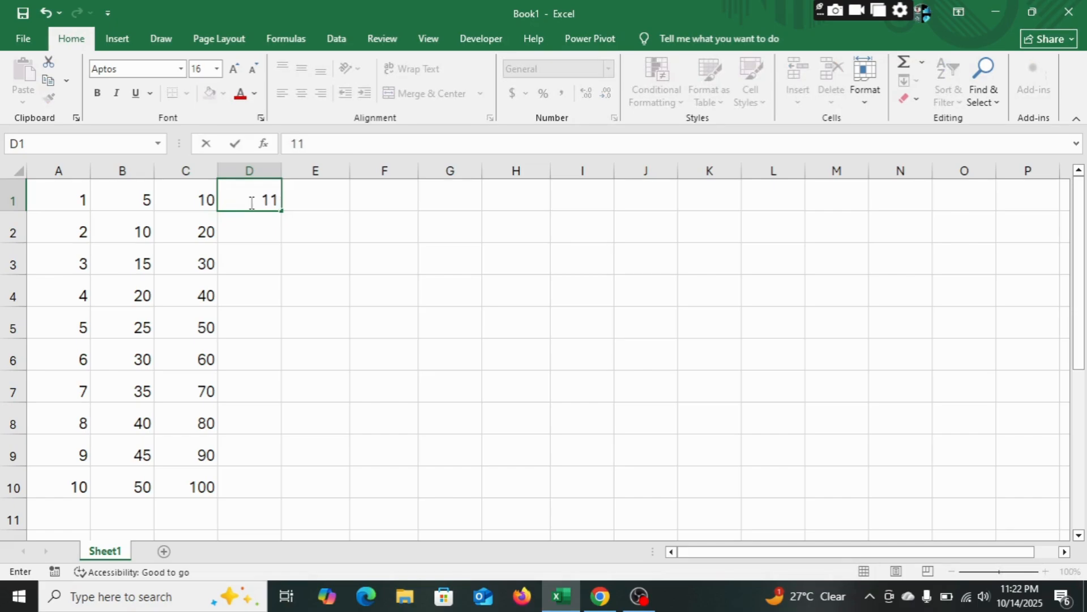
key(Return)
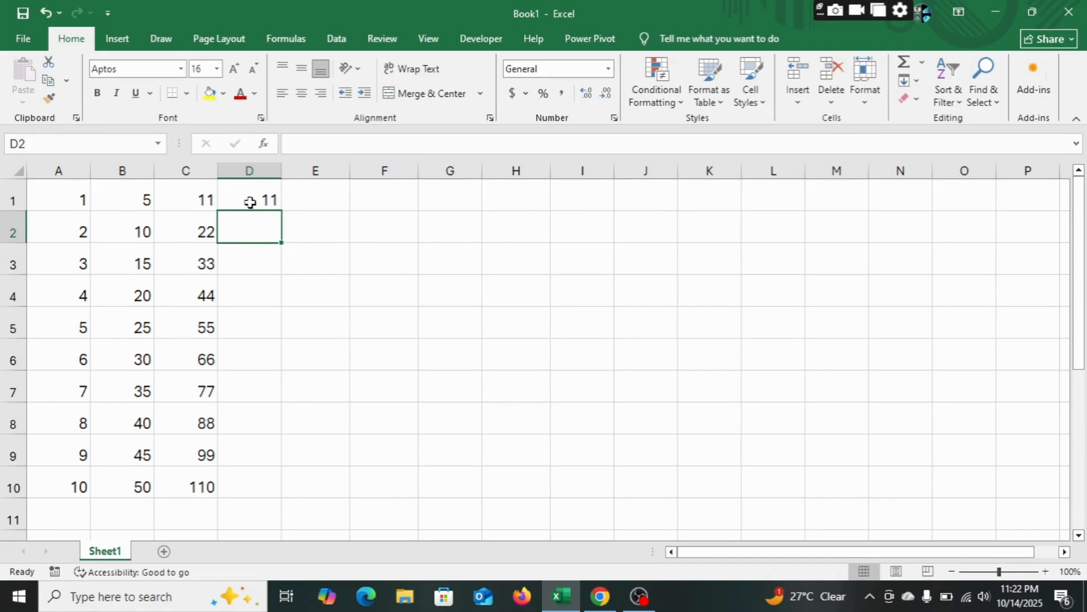
Add the column headings Quantity in E1 and Rate in F1
click(320, 199)
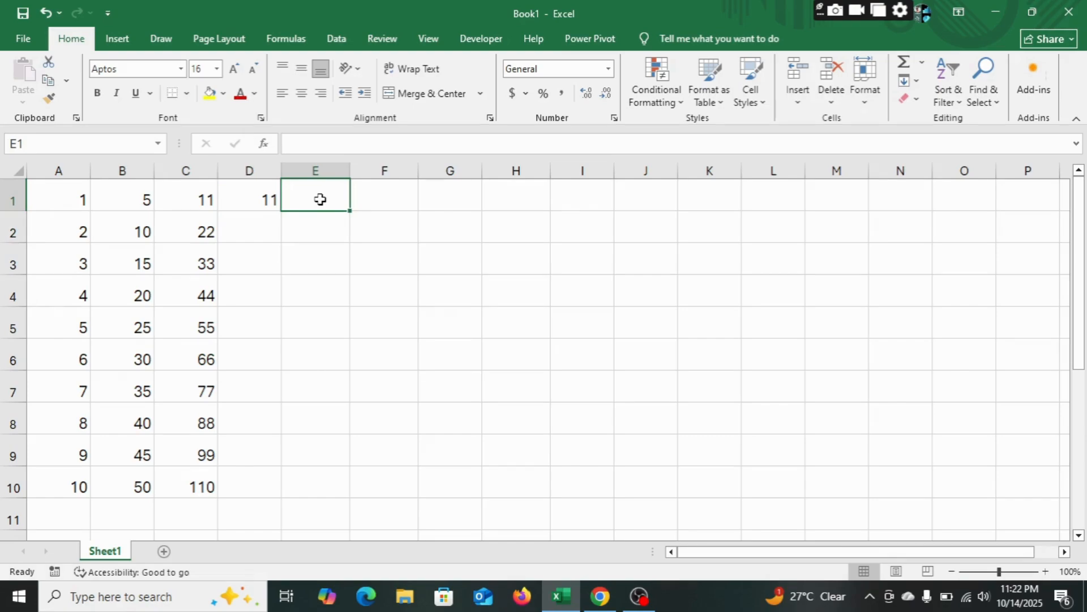
text(Qua)
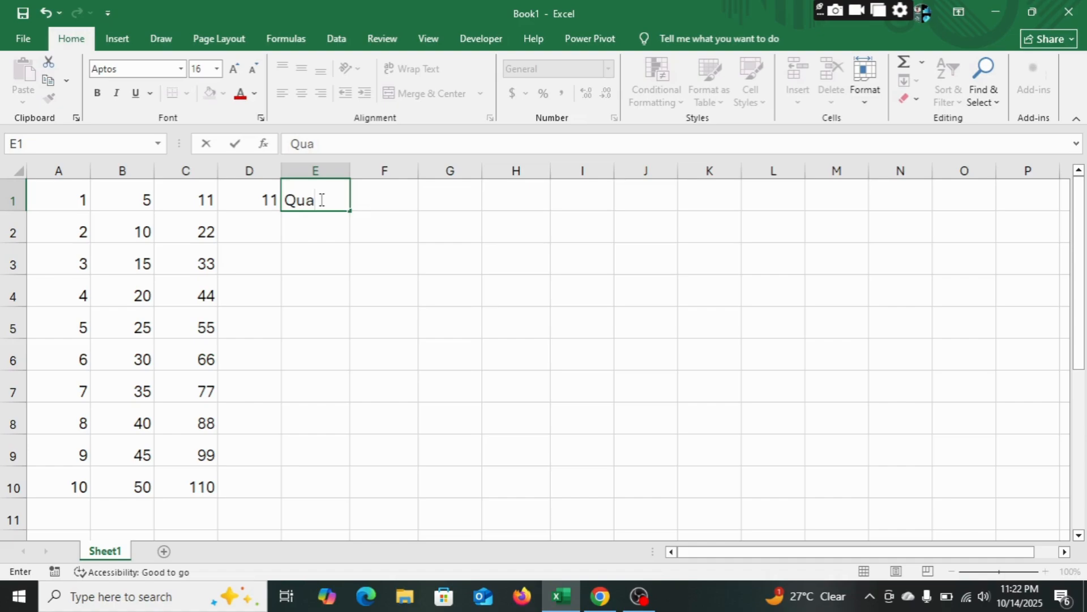
text(ntity)
key(Tab)
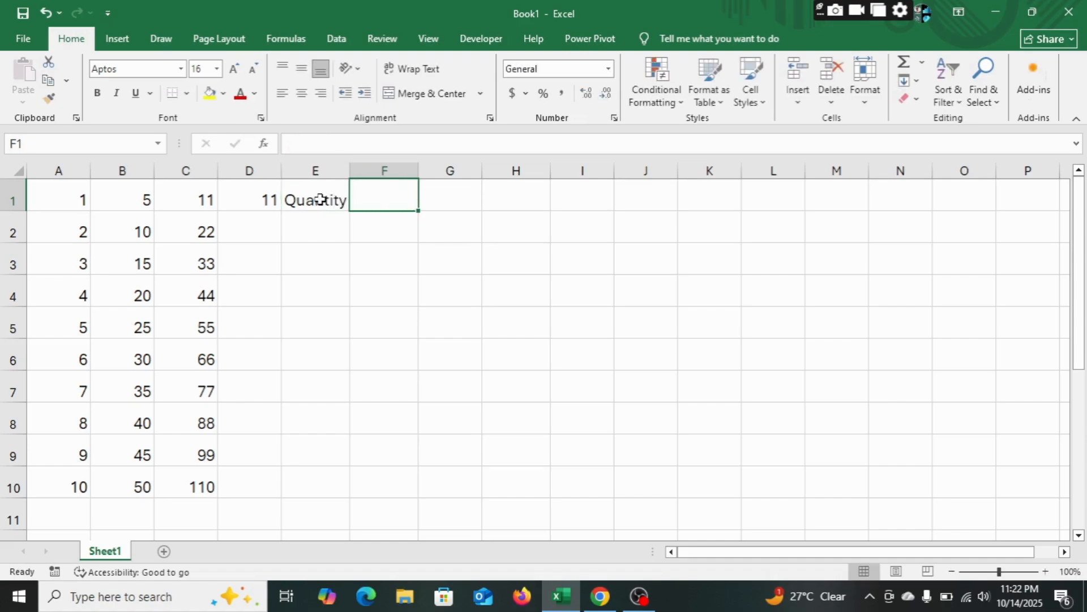
text(Rate)
key(Return)
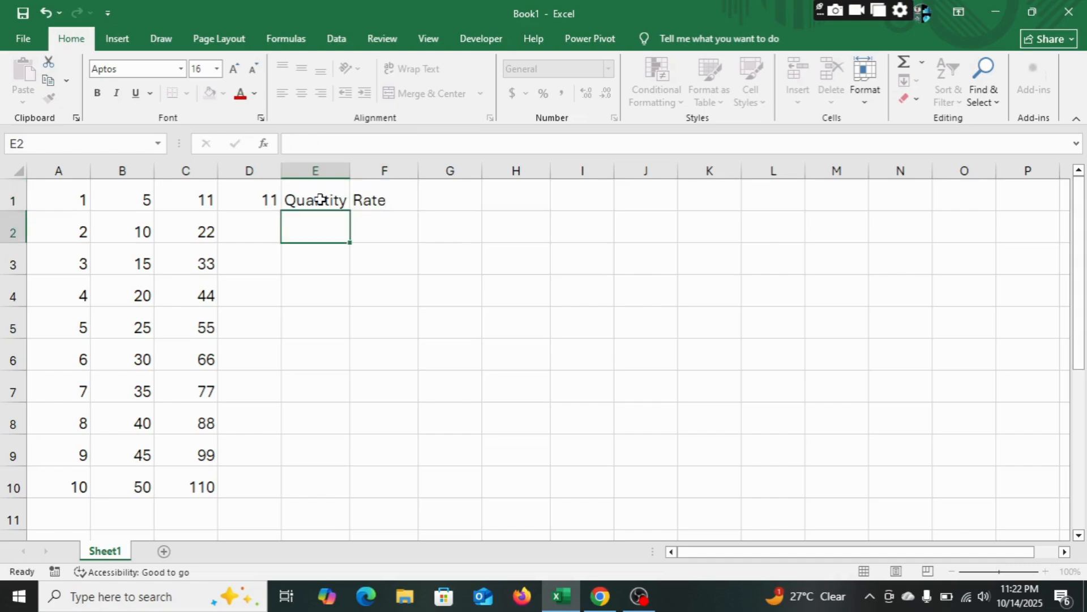
Fill the Quantity column from E2 through E10 with the formula =ROW()
text(=r)
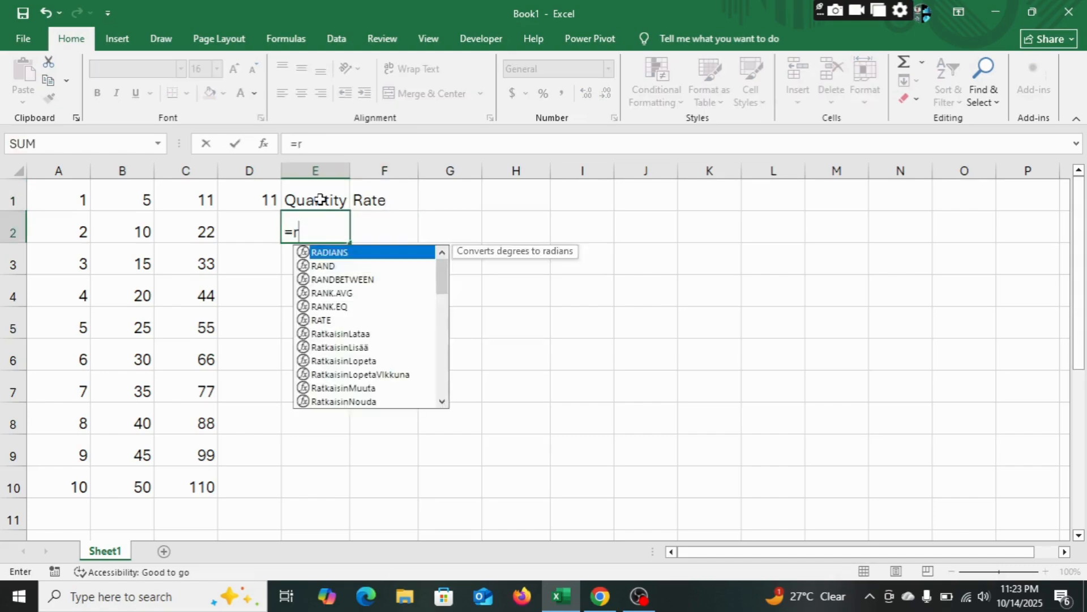
text(ow)
key(Tab)
text())
key(Return)
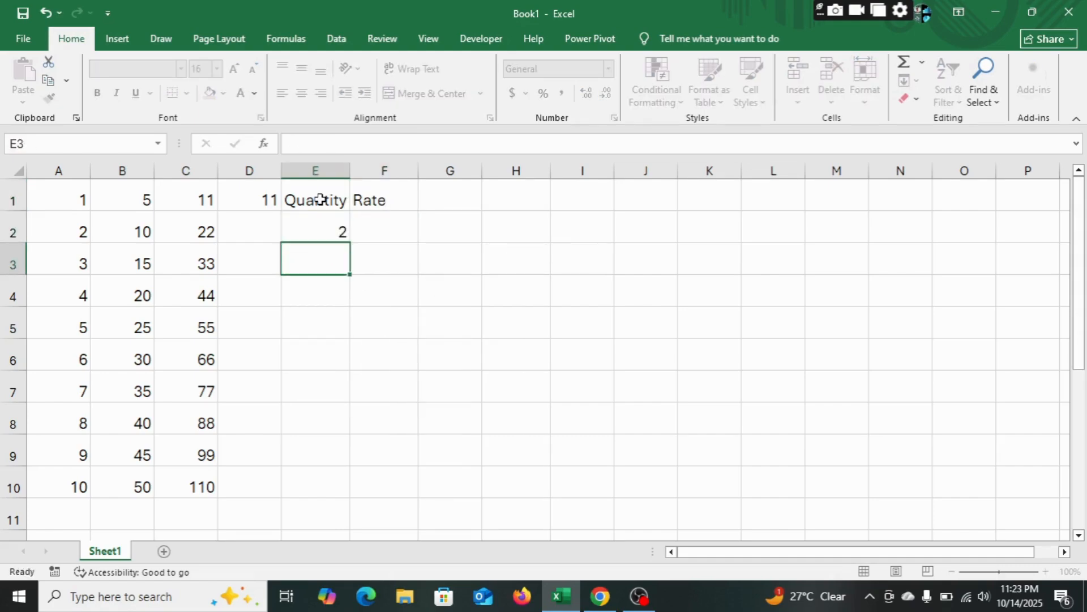
click(317, 230)
drag(351, 243, 352, 494)
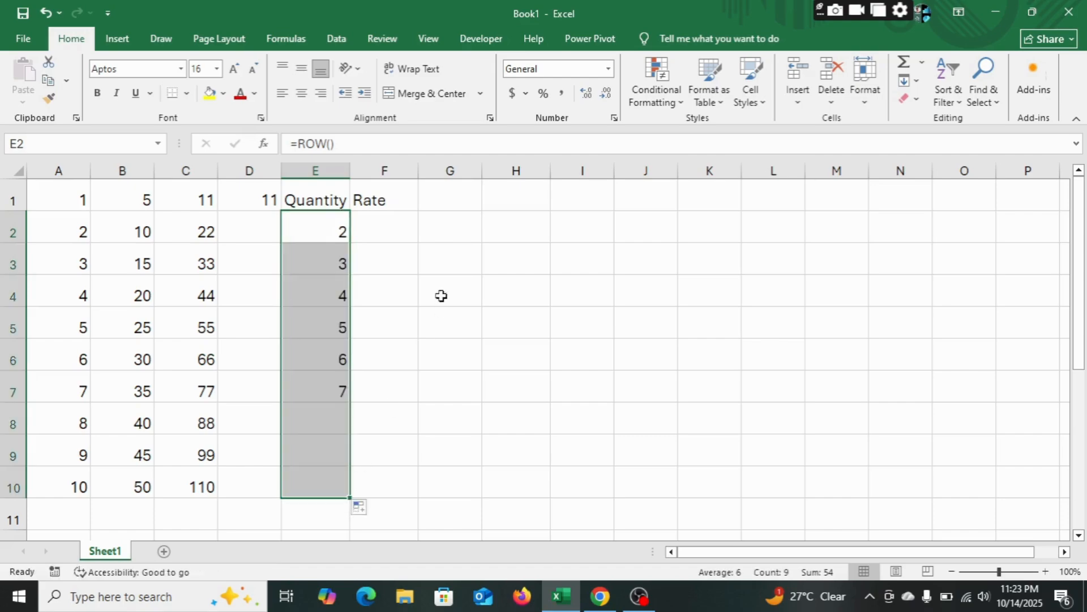
Fill the Rate column from F2 through F10 with the formula =ROW()+5
click(384, 231)
text(=ROW()
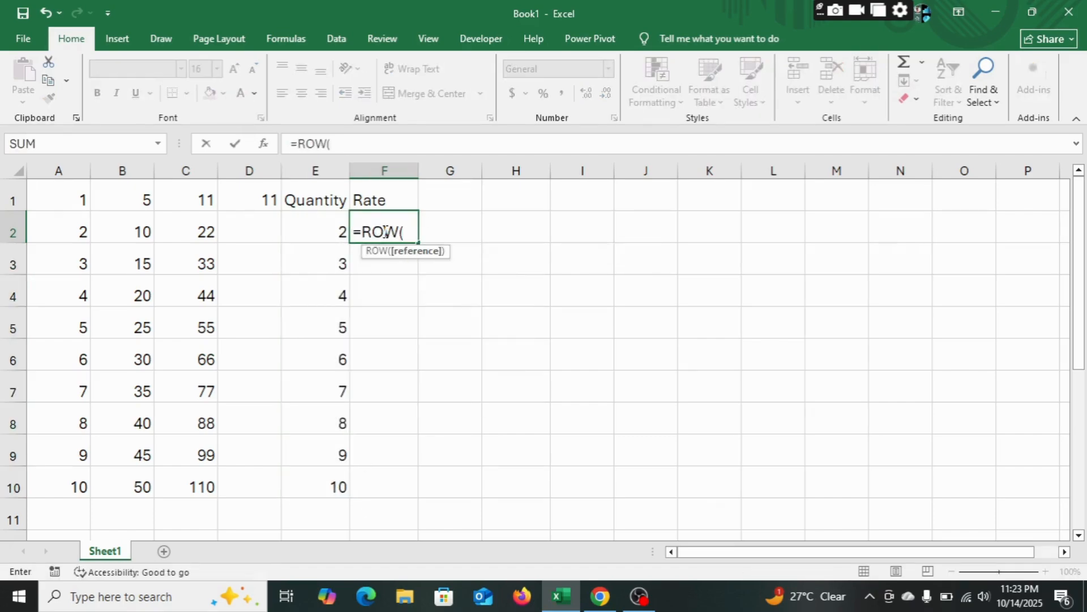
text())
text())
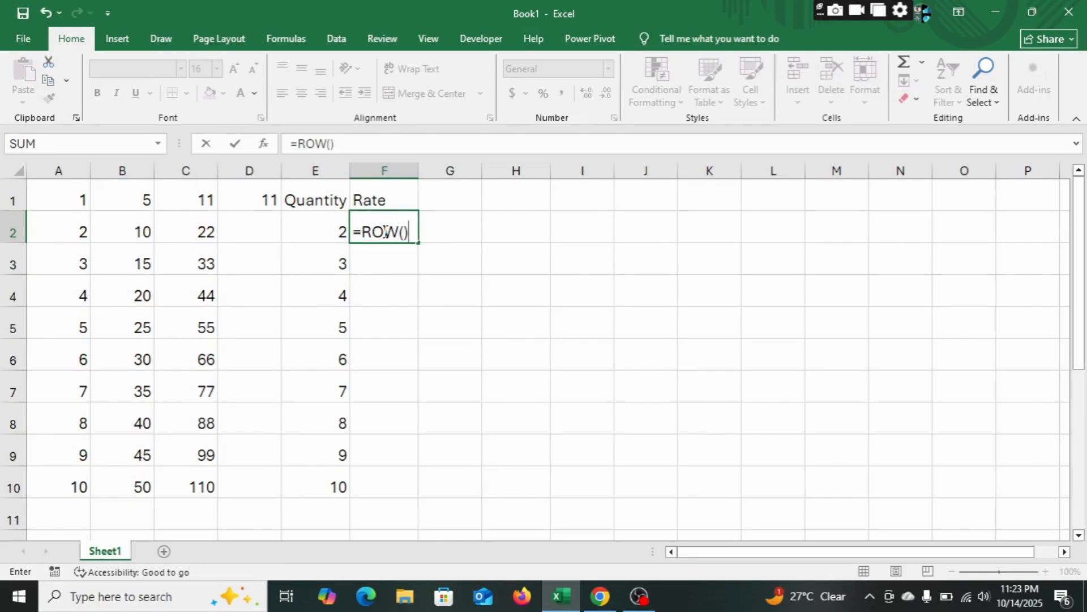
text(+5)
key(Return)
click(384, 231)
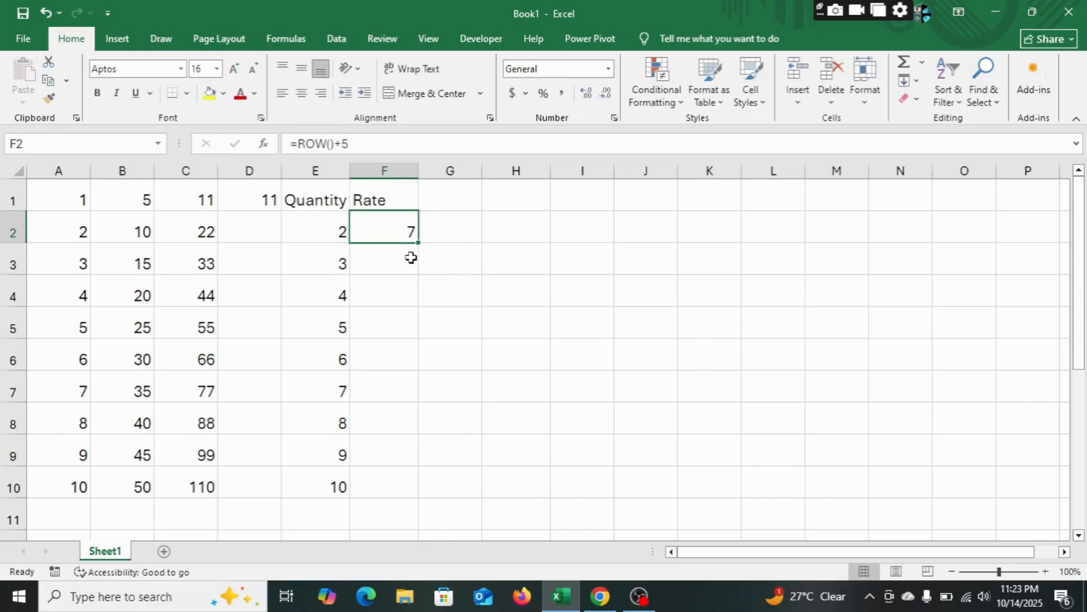
drag(419, 243, 389, 502)
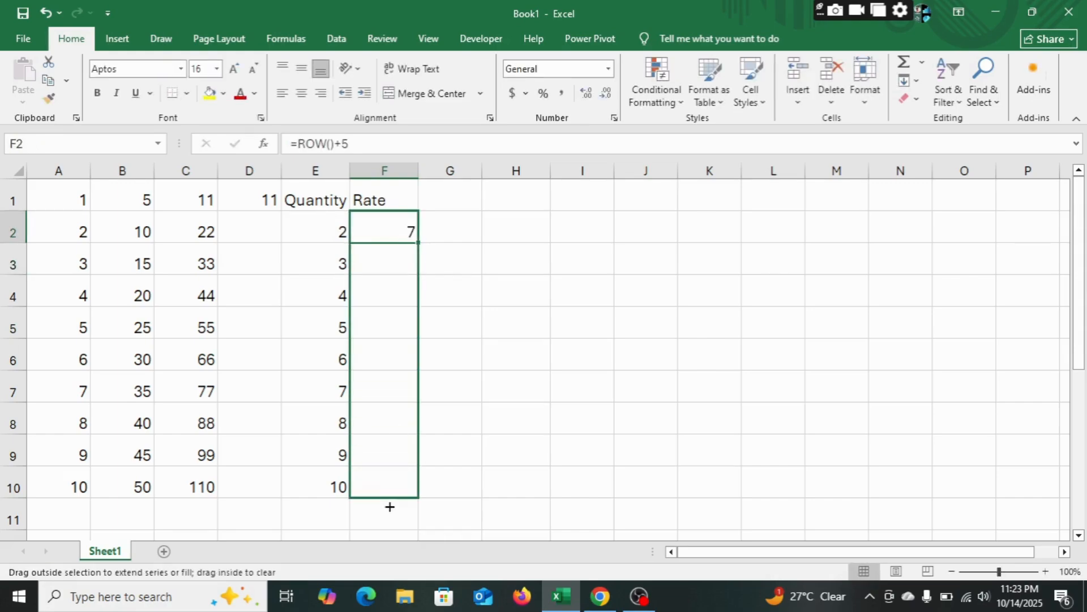
Multiply Quantity by Rate in column G, filling G2 through G10 with the formula =E2*F2
click(449, 234)
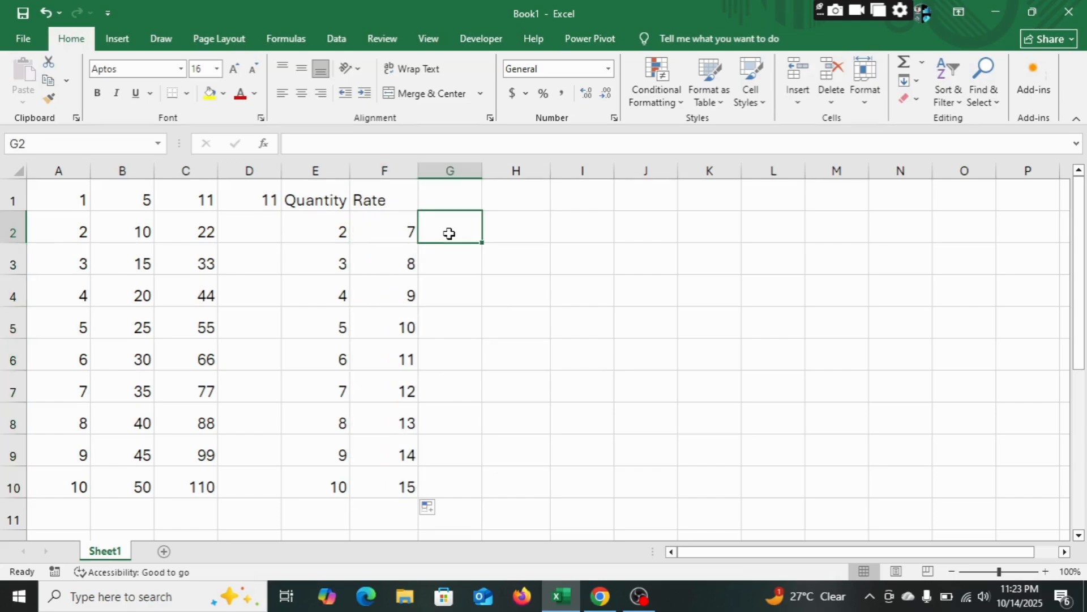
text(=)
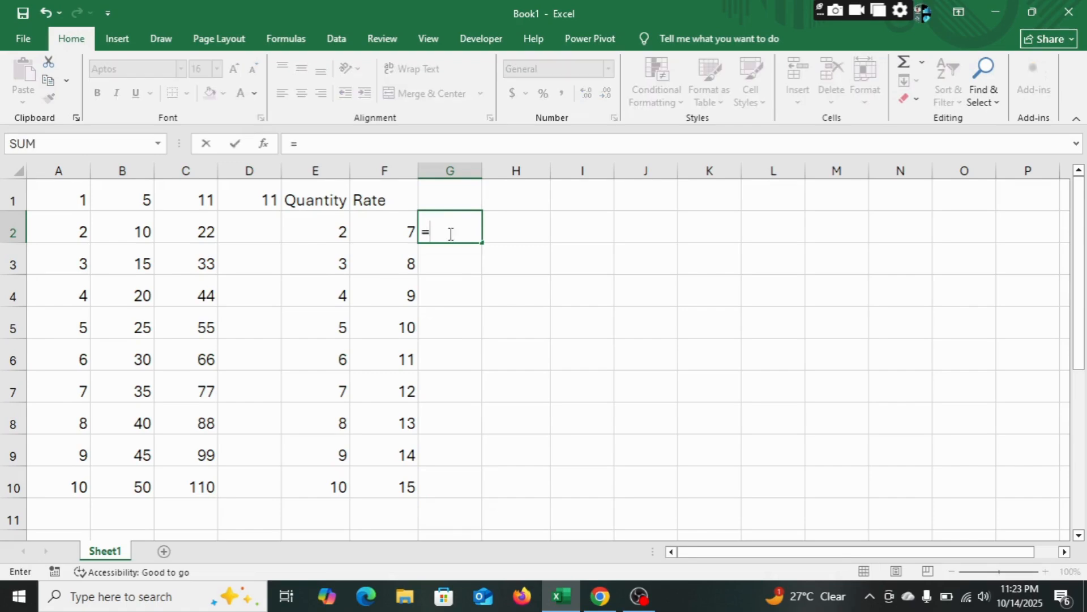
click(323, 233)
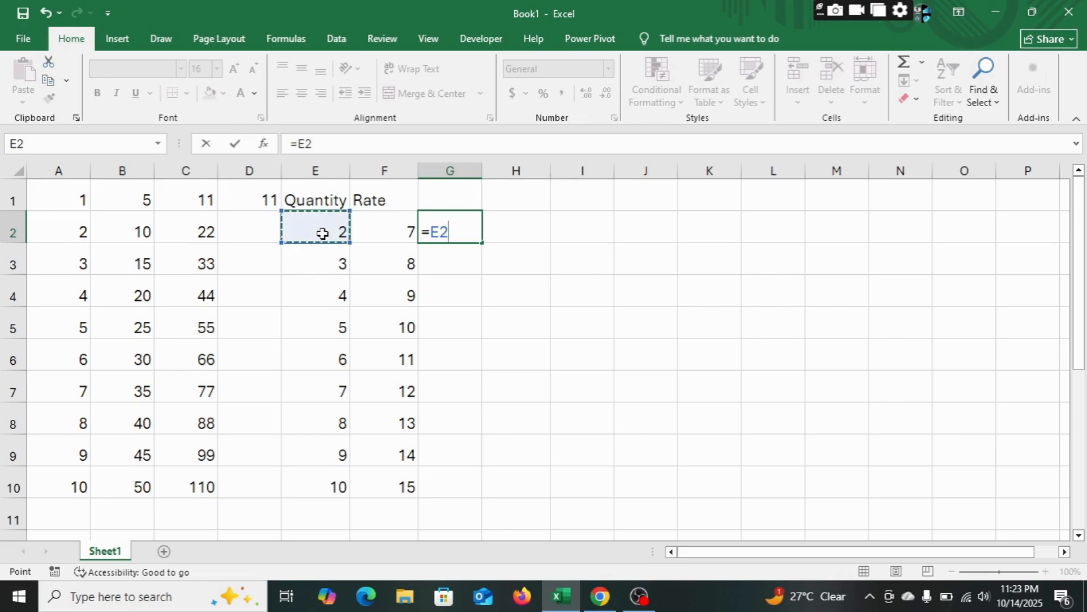
text(*)
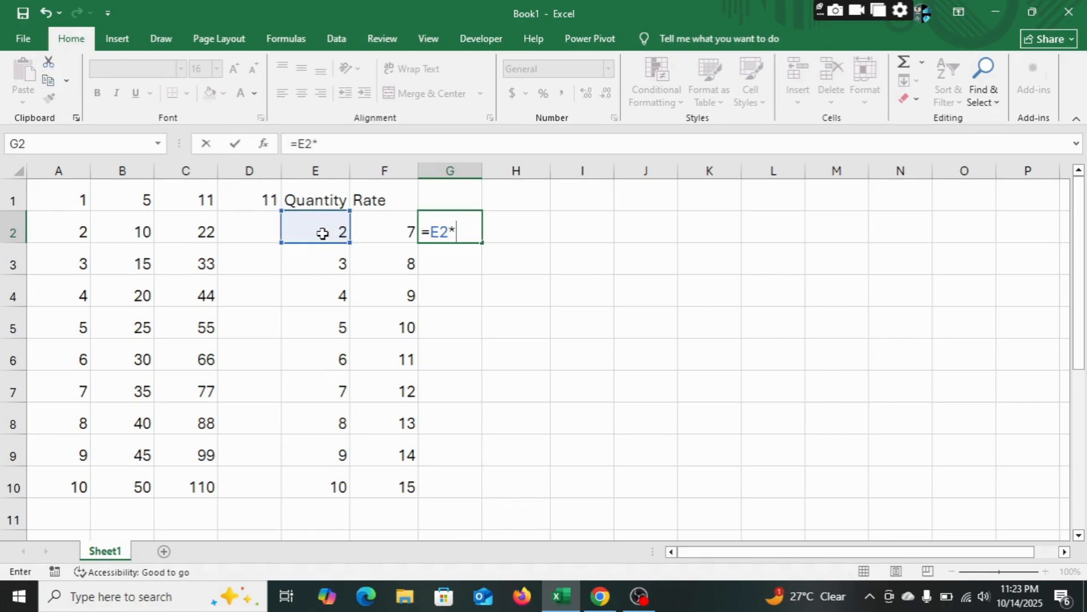
click(379, 233)
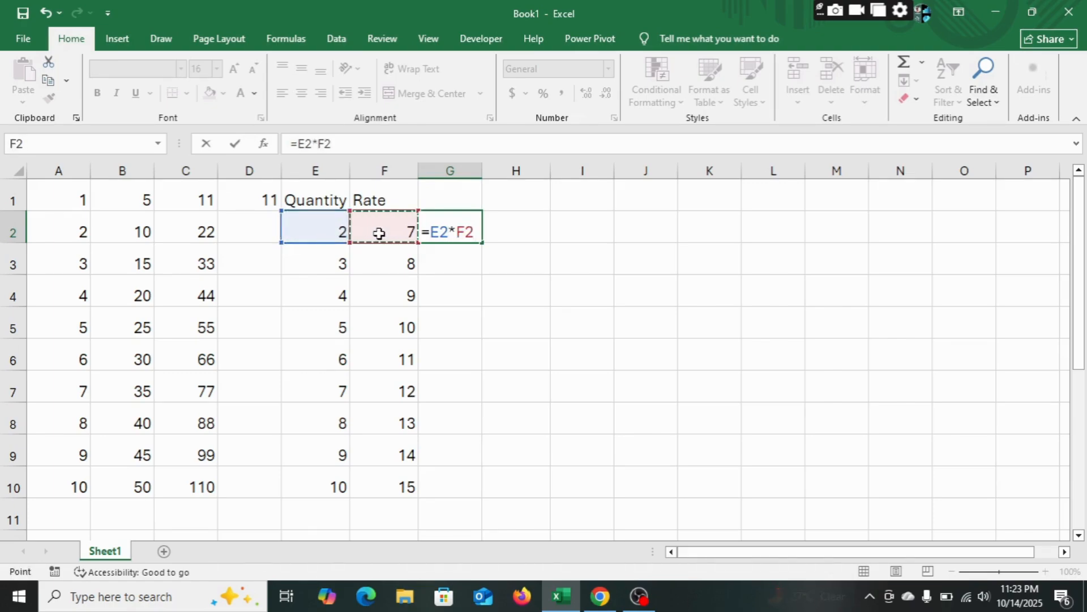
key(Return)
click(459, 228)
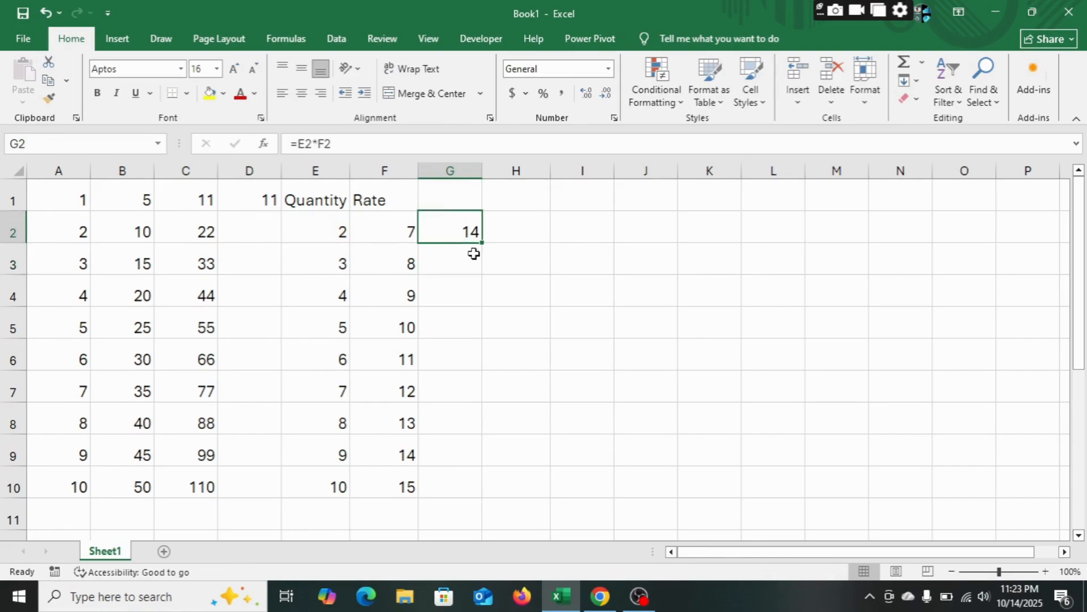
drag(478, 244, 473, 328)
click(436, 231)
drag(482, 244, 466, 495)
click(665, 345)
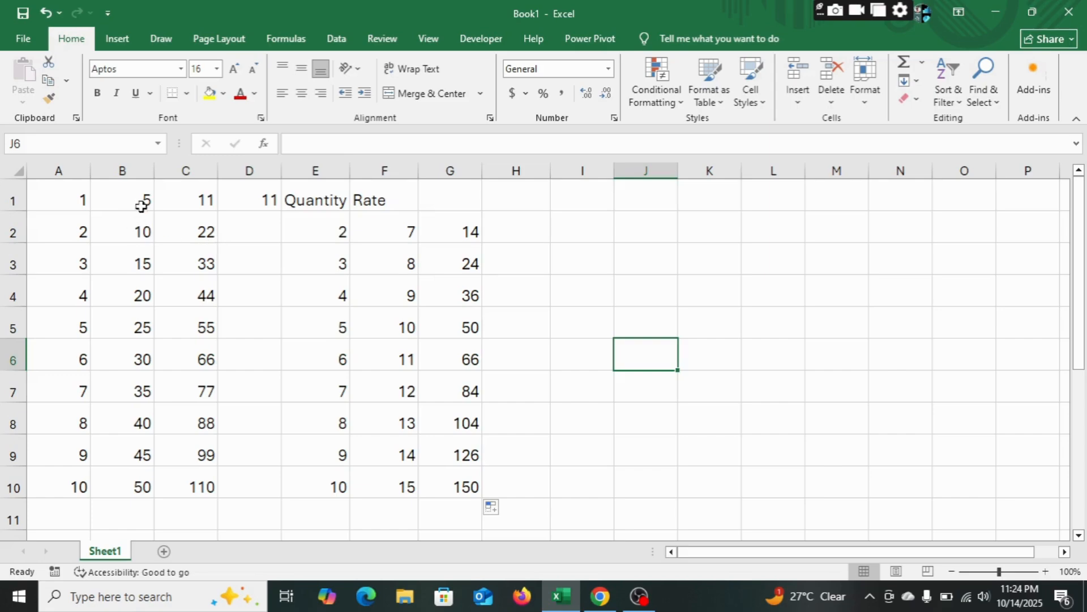
Clear the contents of B1 through G10, keeping the numbers in column A
drag(124, 196, 459, 485)
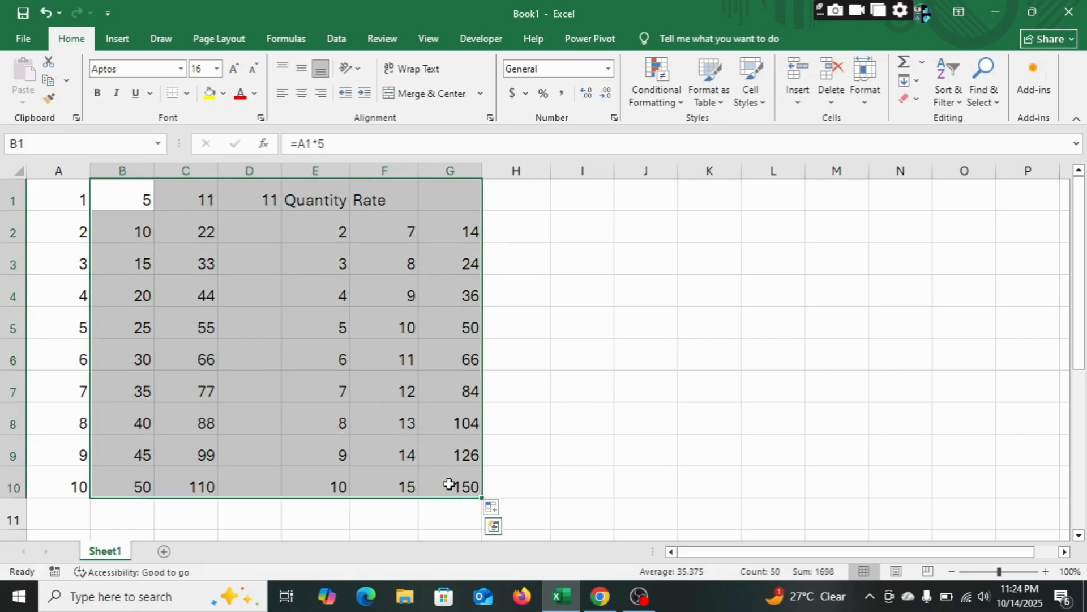
key(Delete)
Enter =PRODUCT(A1:A10) in B1 and fill it through B10 with relative references
click(108, 189)
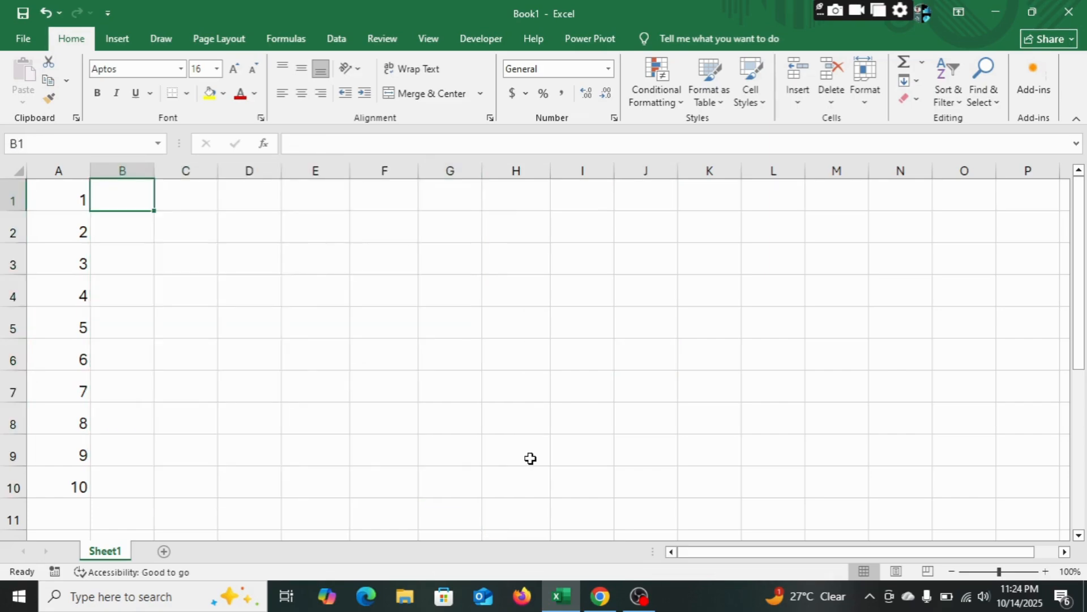
text(=)
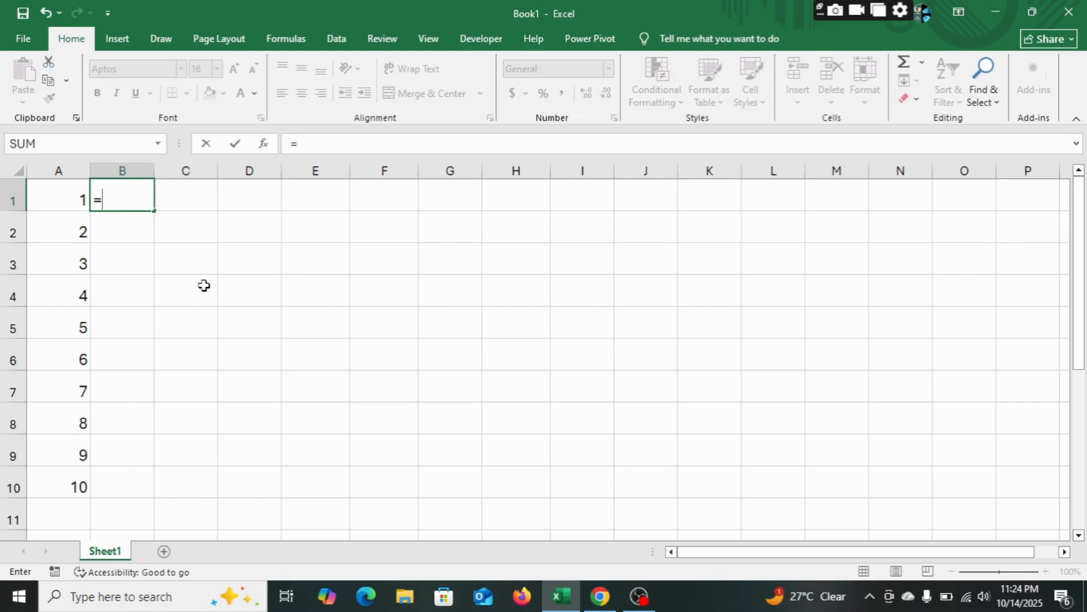
text(prod)
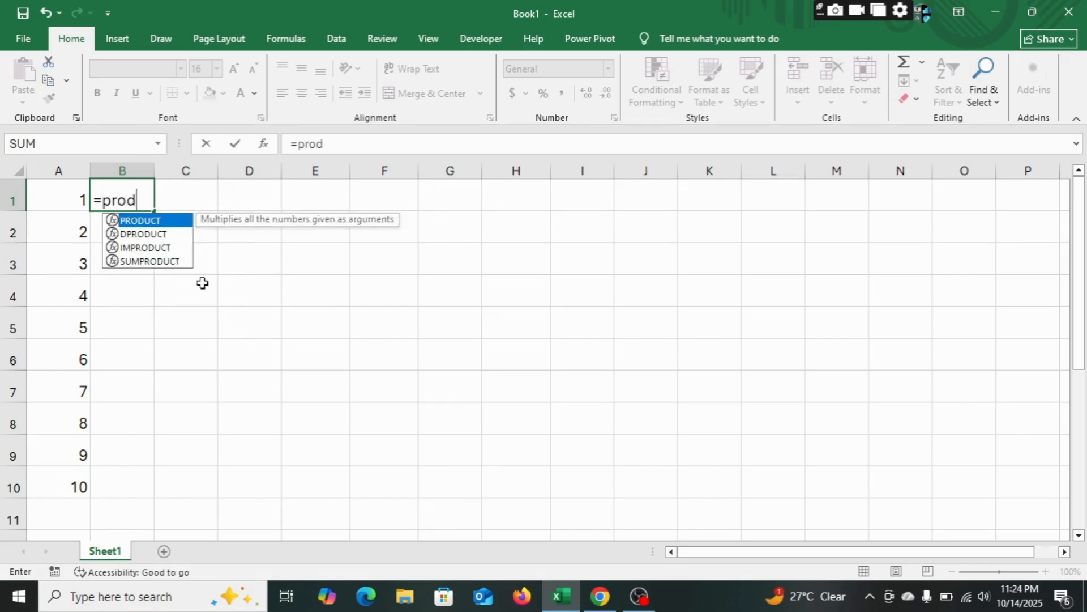
key(Tab)
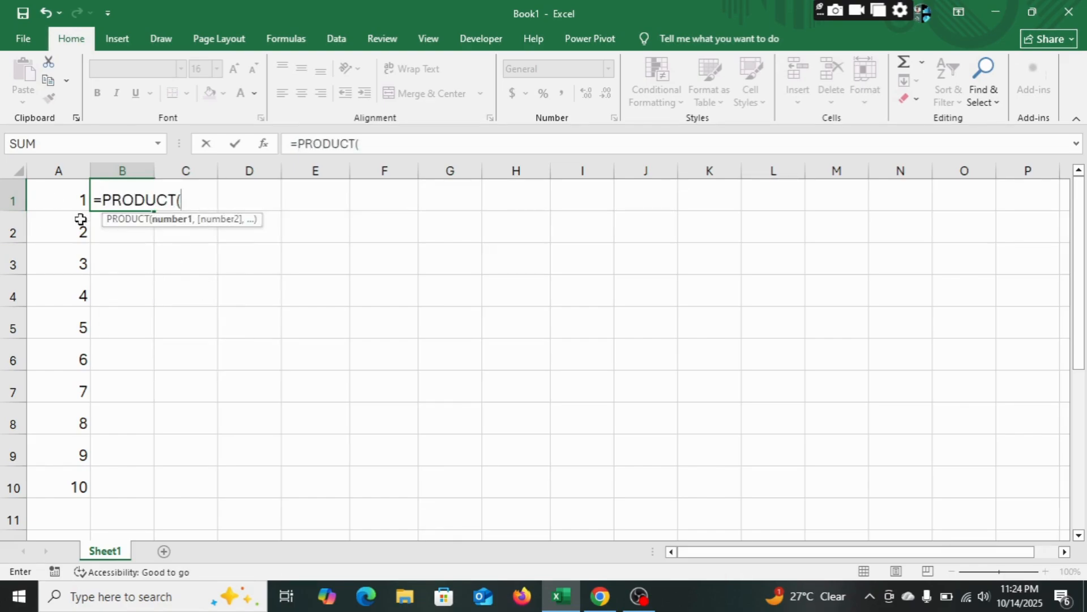
drag(57, 190, 73, 482)
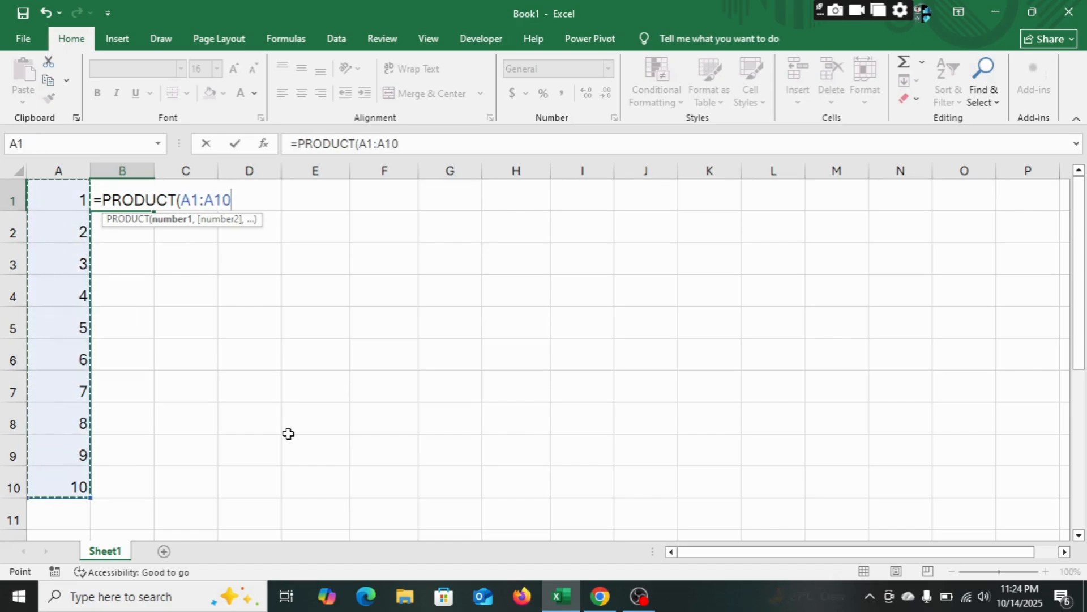
text())
key(Return)
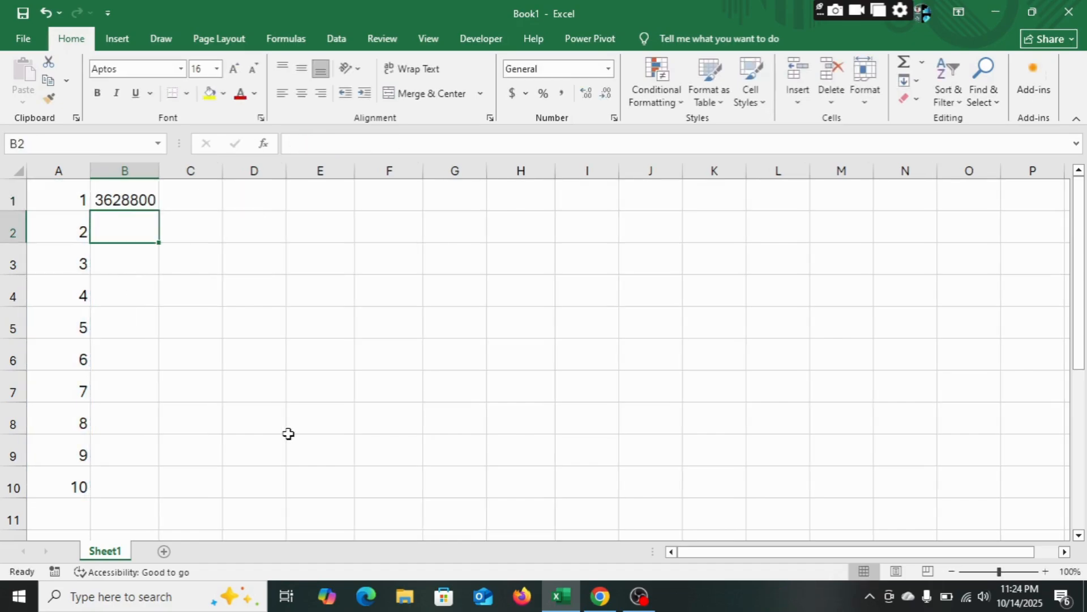
click(124, 199)
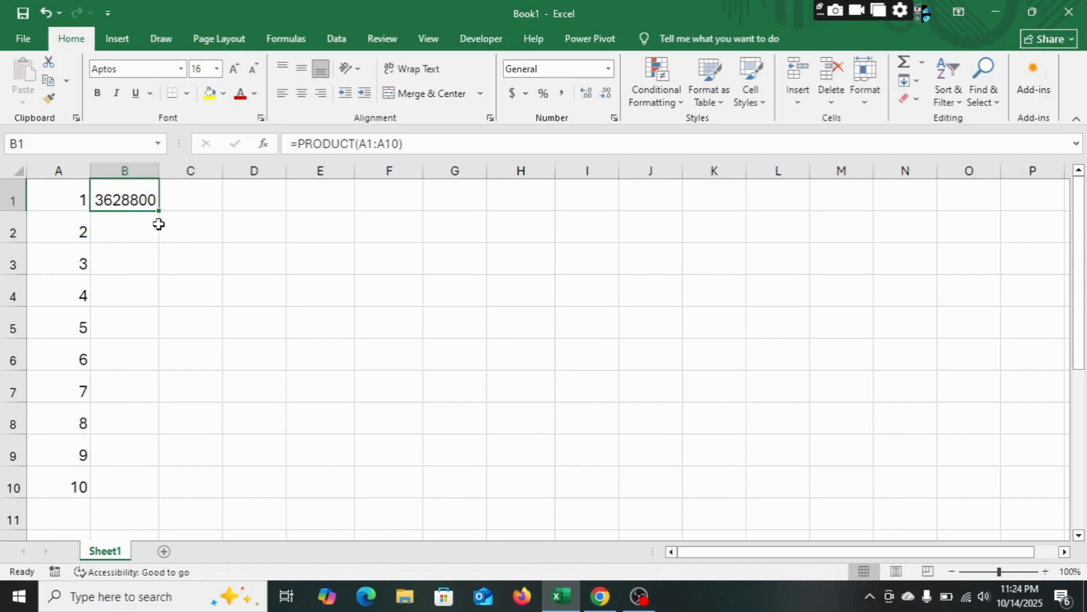
drag(159, 211, 160, 495)
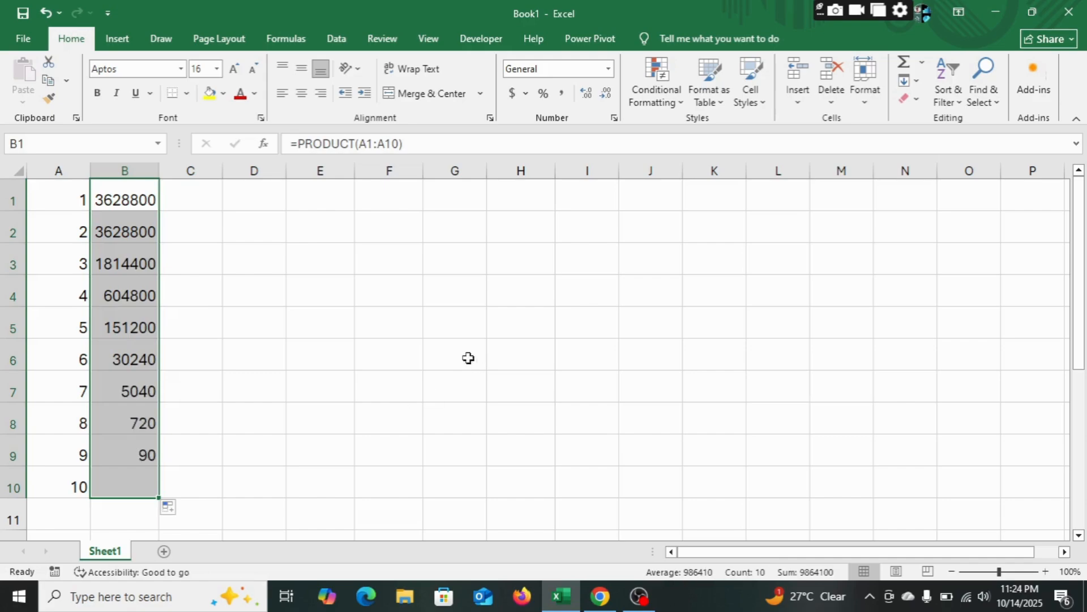
click(451, 357)
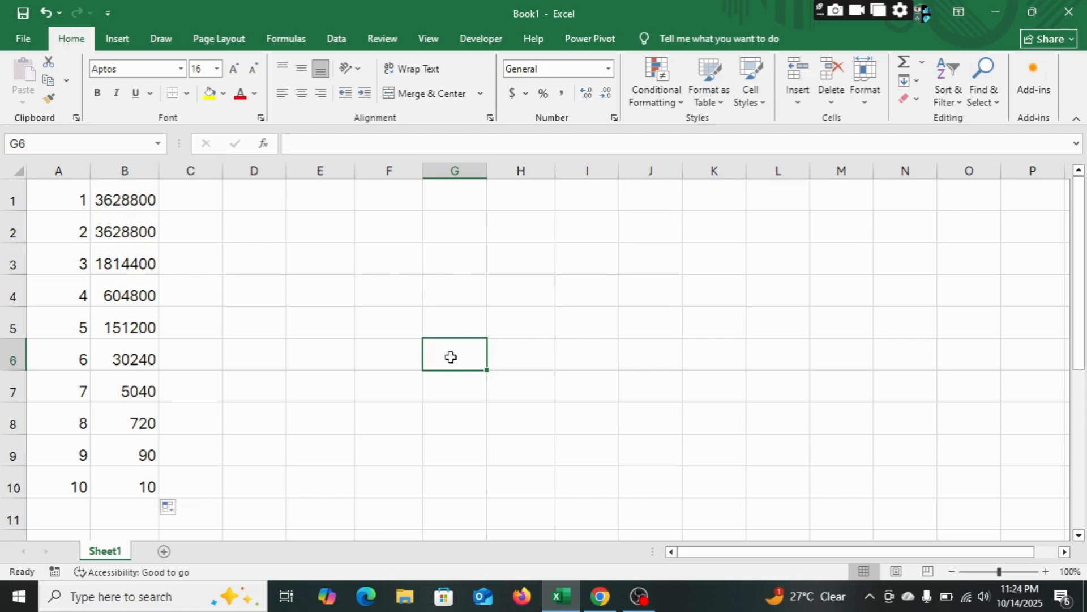
Fill column C from C1 through C10 with row numbers using the formula =ROW()
click(187, 202)
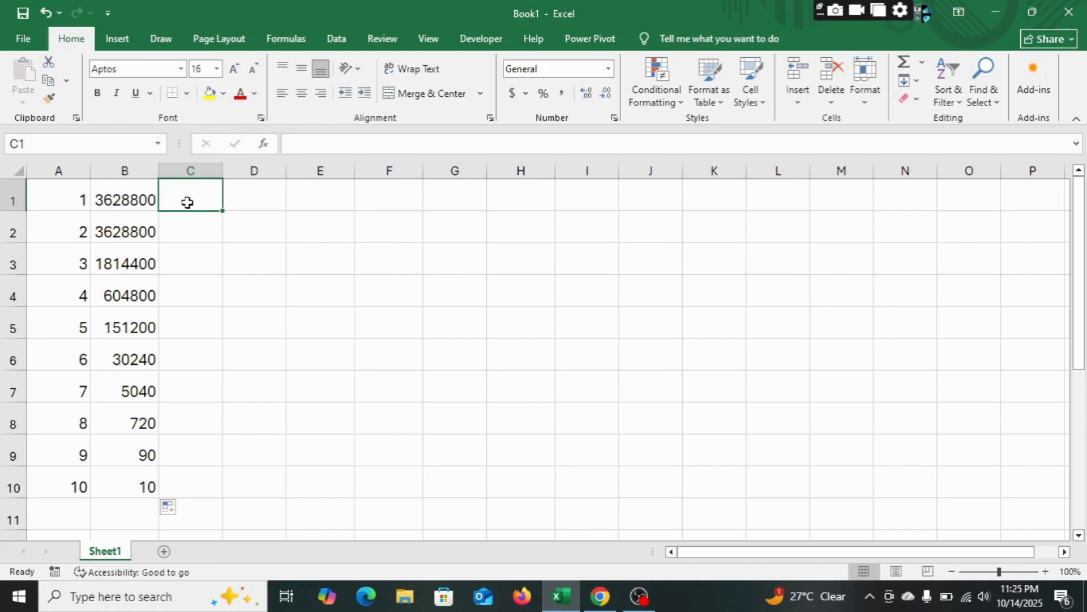
text(=)
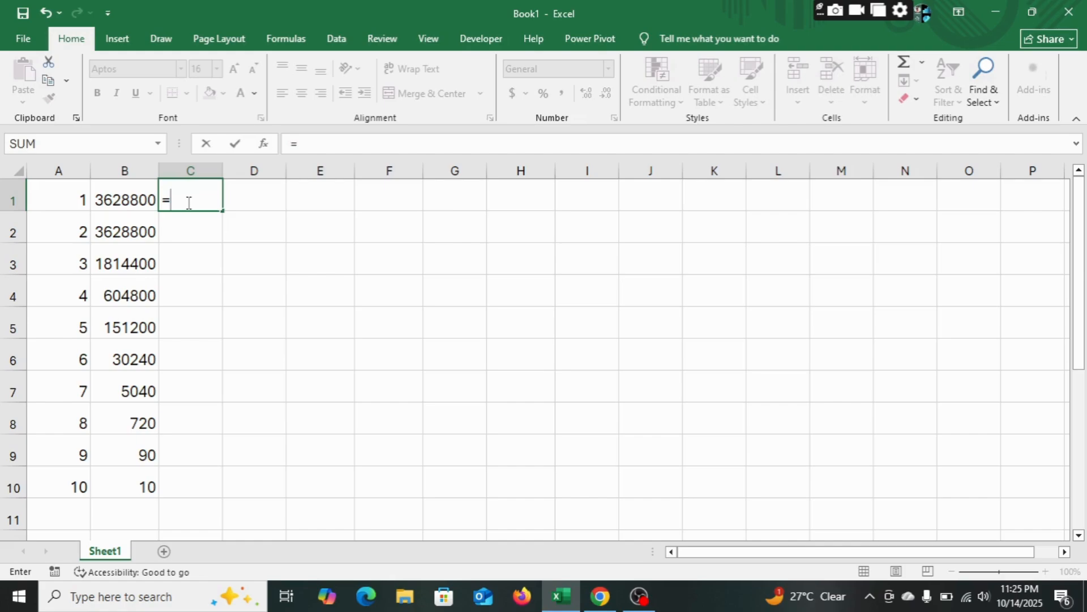
text(row)
key(Tab)
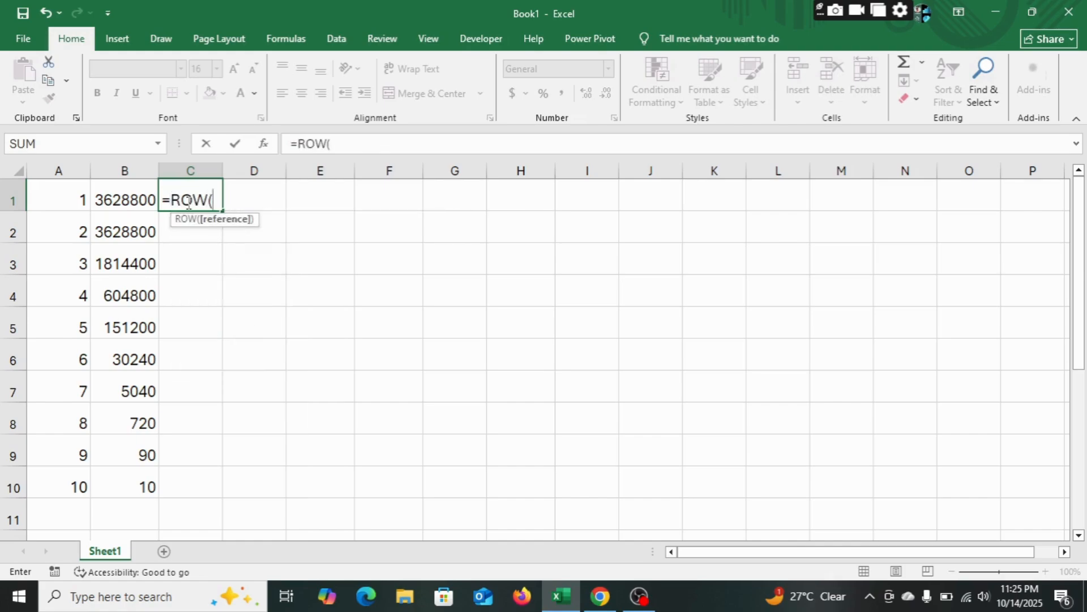
text())
key(Return)
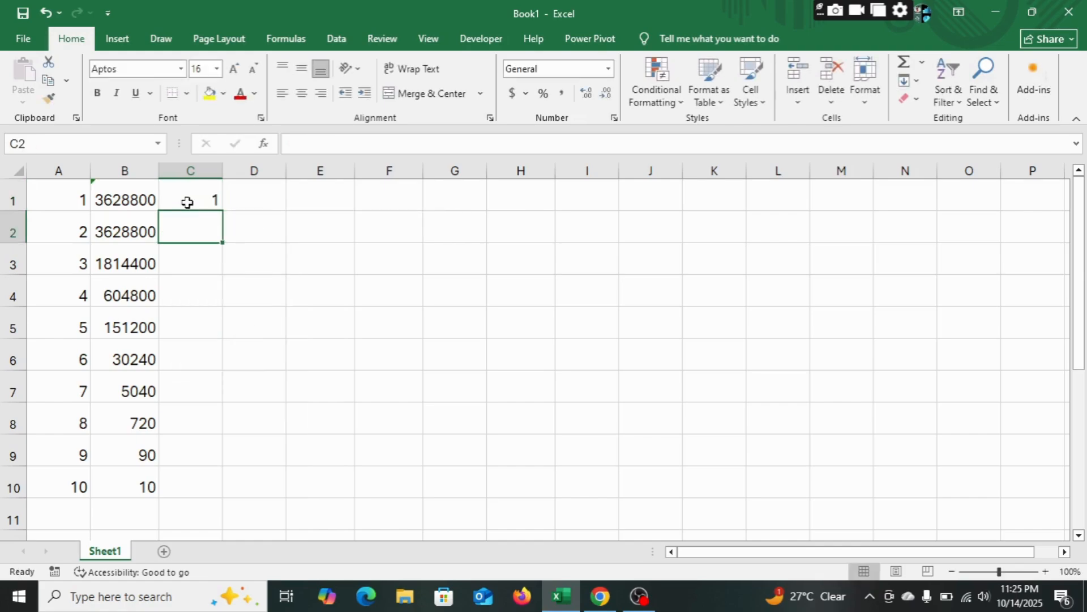
click(210, 195)
drag(222, 210, 214, 483)
click(402, 356)
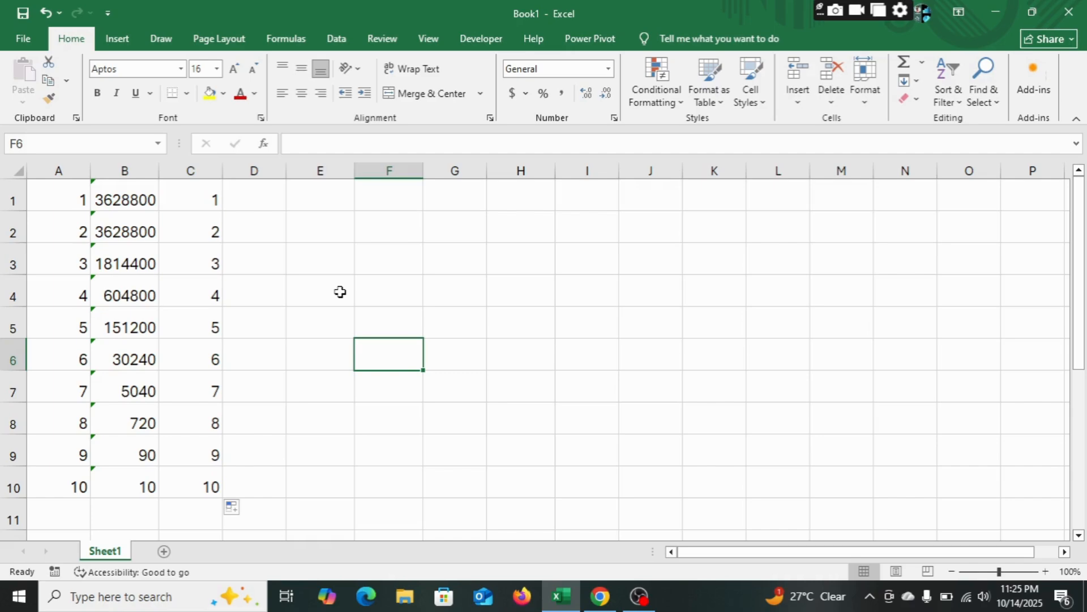
Fill column D from D1 through D10 with column A's value times its row number, using =A1*ROW()
click(253, 190)
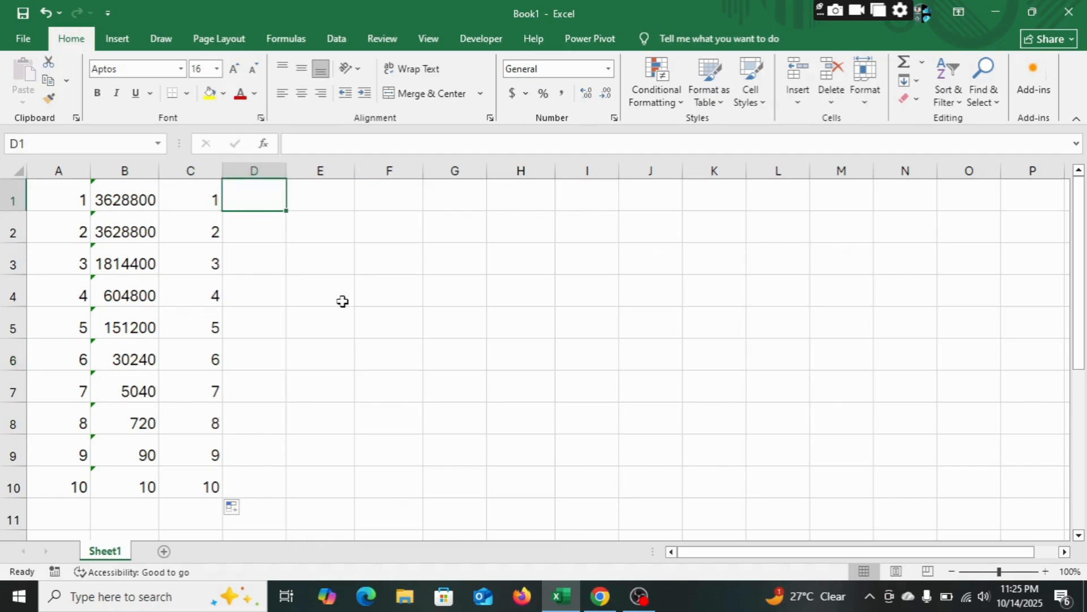
text(=)
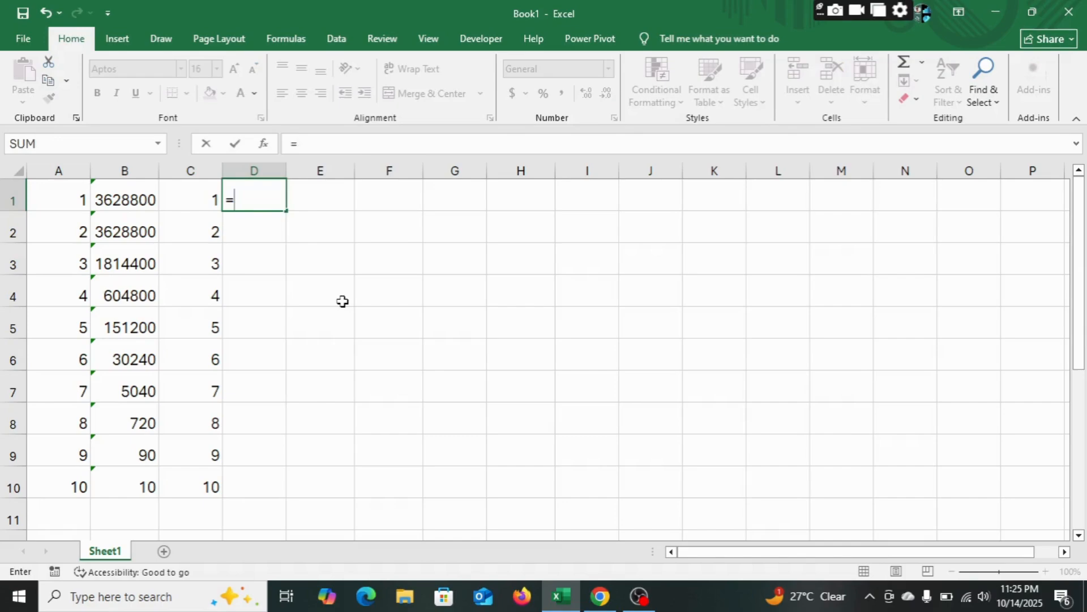
click(75, 201)
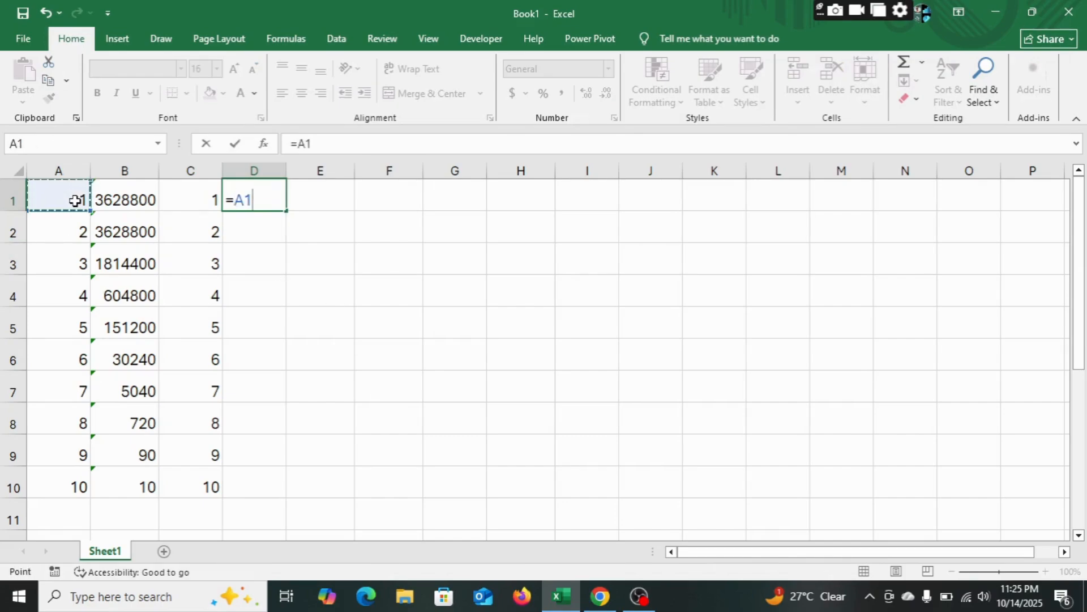
text(*row)
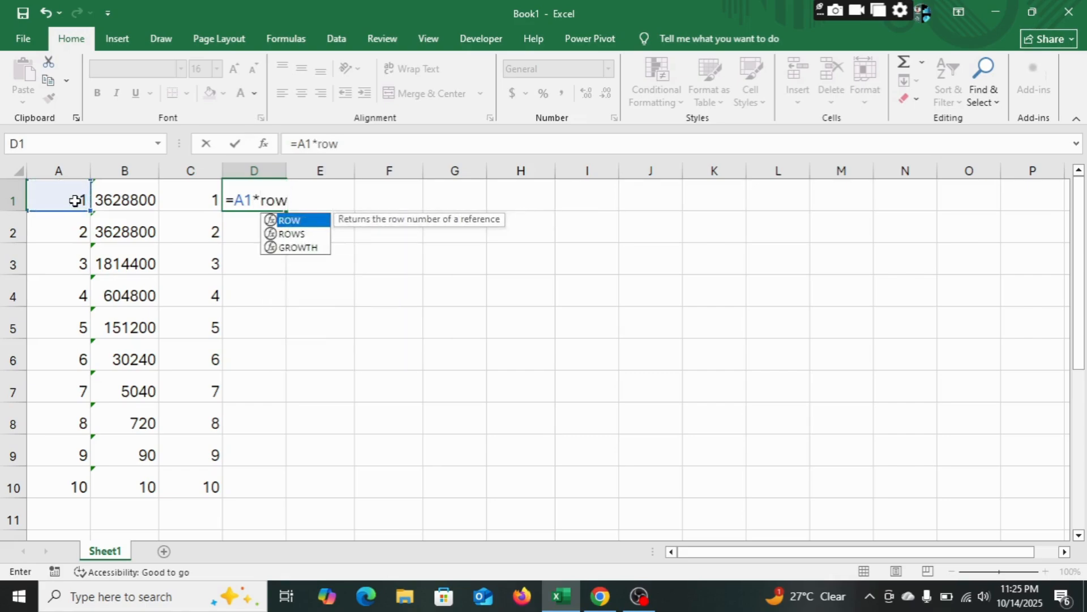
key(Tab)
text())
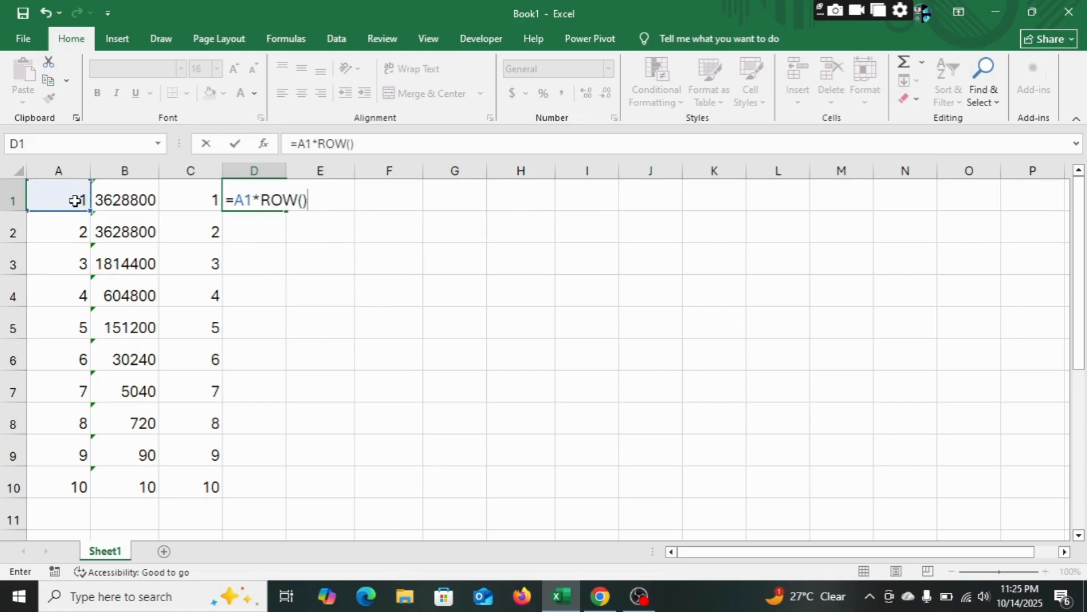
key(ctrl+Return)
key(Return)
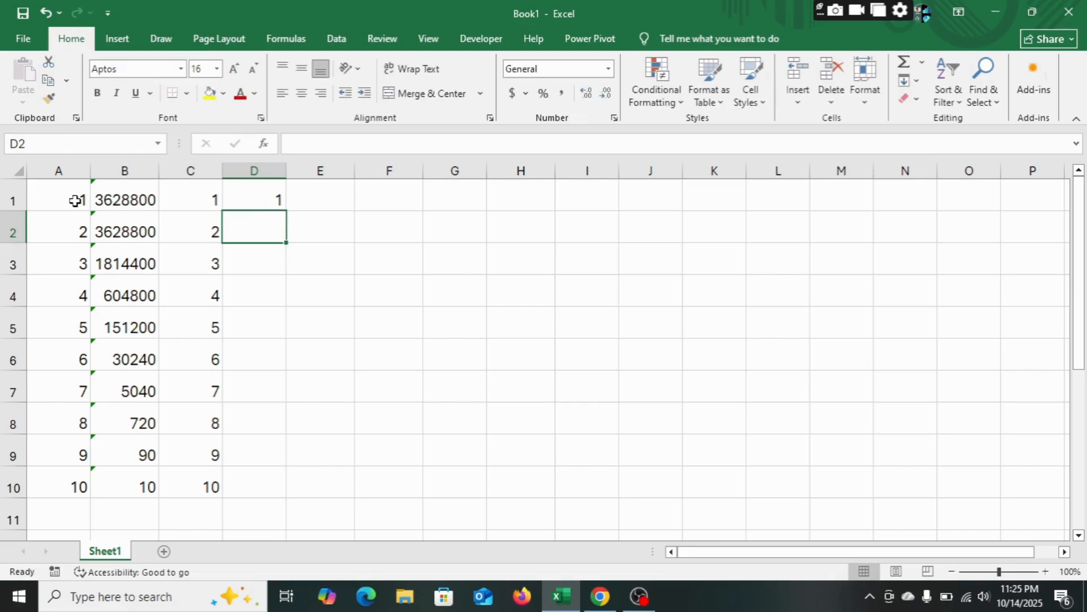
click(264, 201)
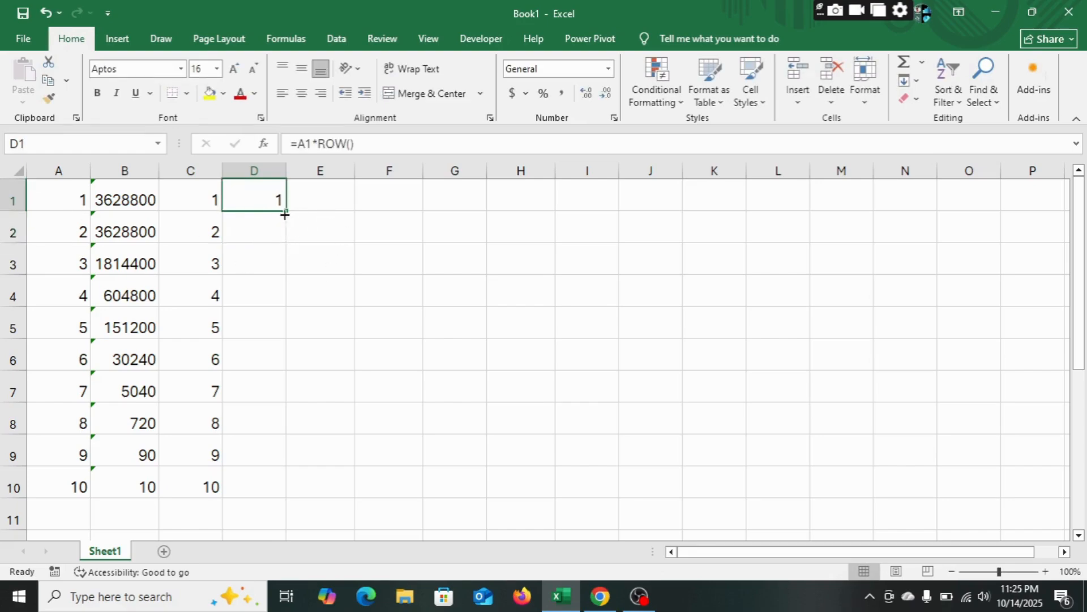
drag(286, 211, 259, 490)
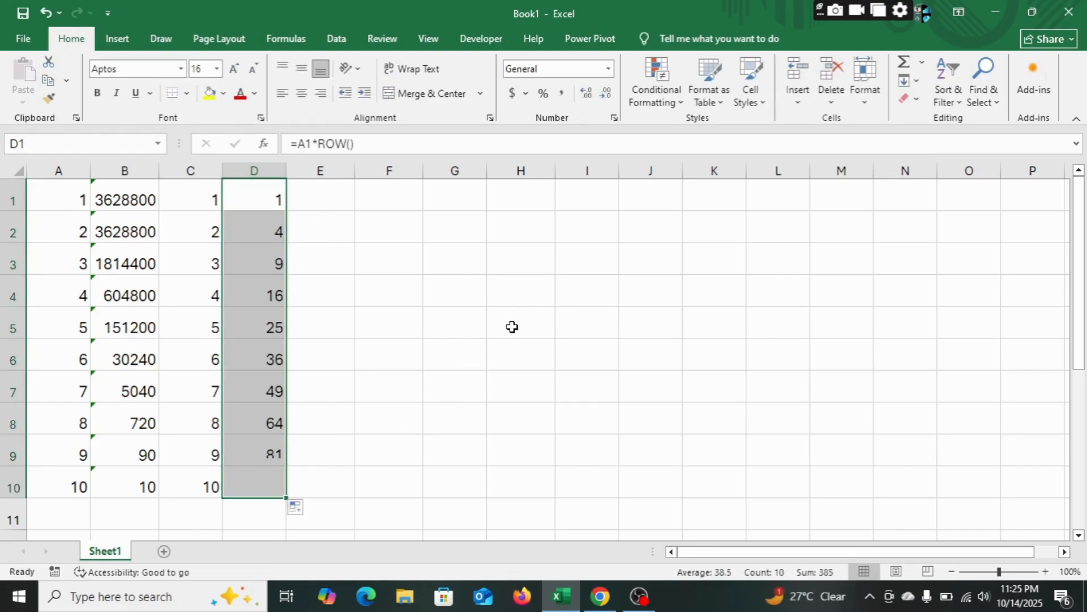
click(513, 321)
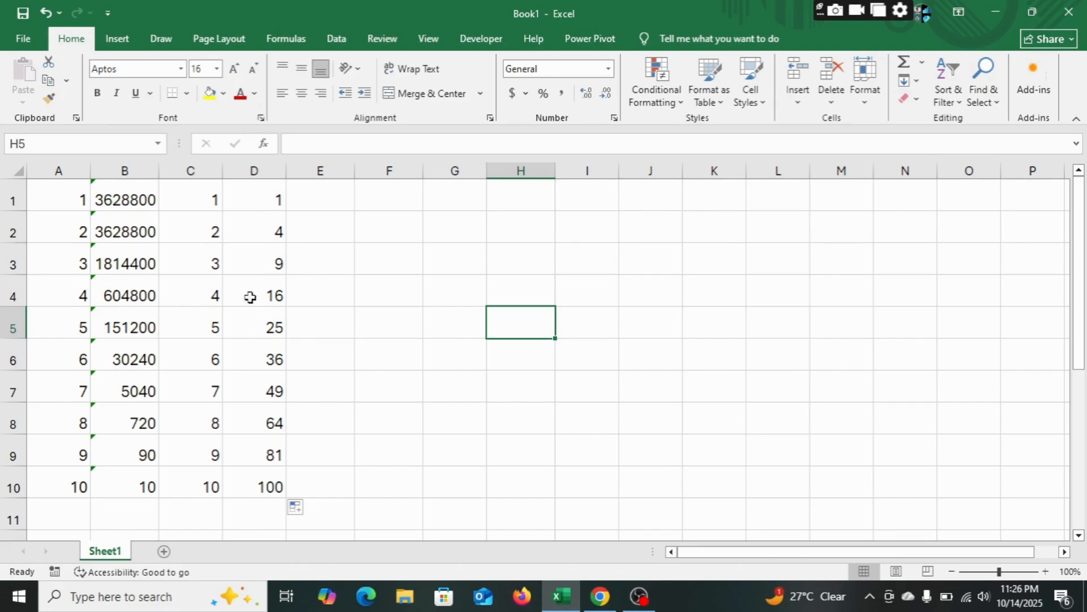
Fill column E from E1 through E10 with column A's value times itself plus one, using =A1*(A1+1)
click(330, 201)
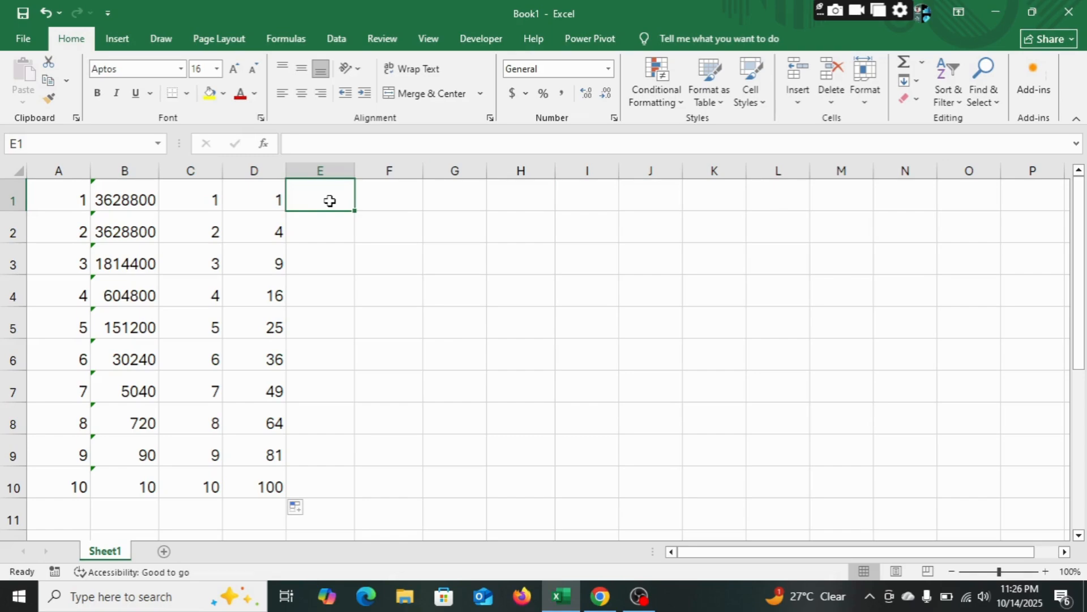
text(=)
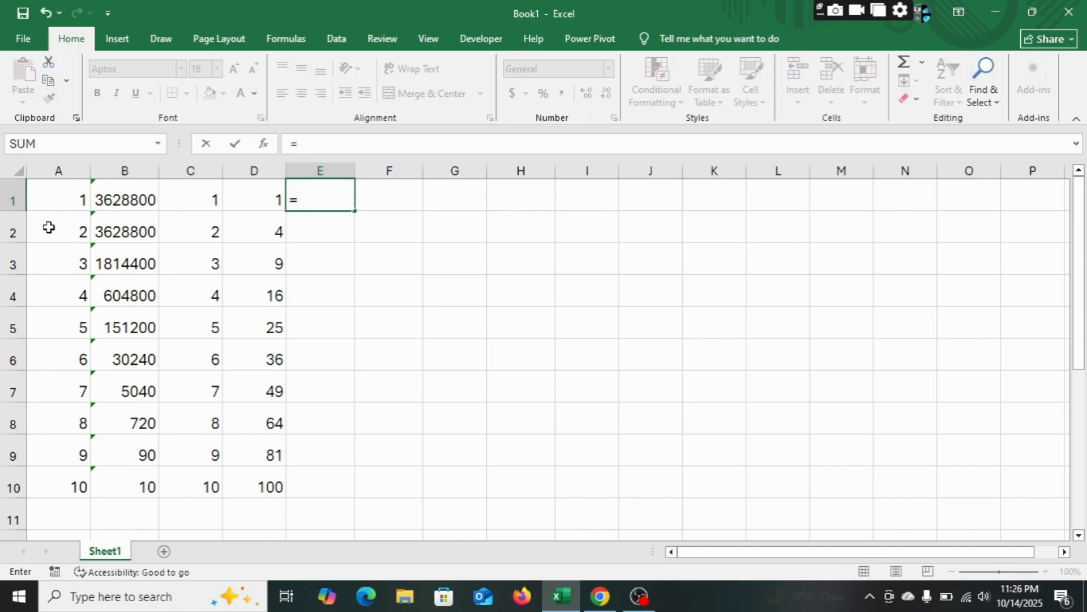
click(55, 196)
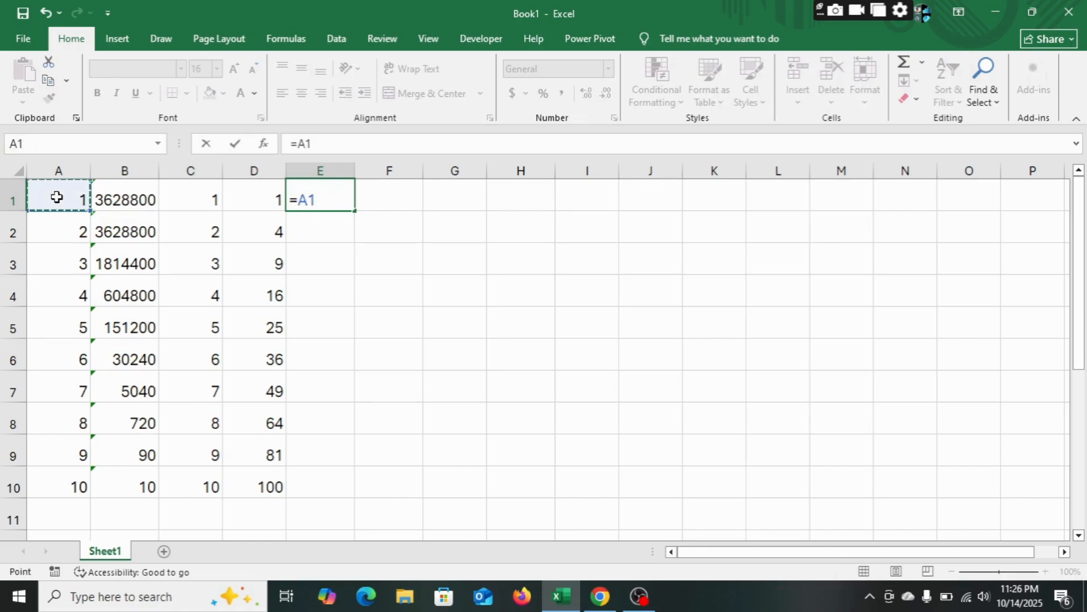
text(*()
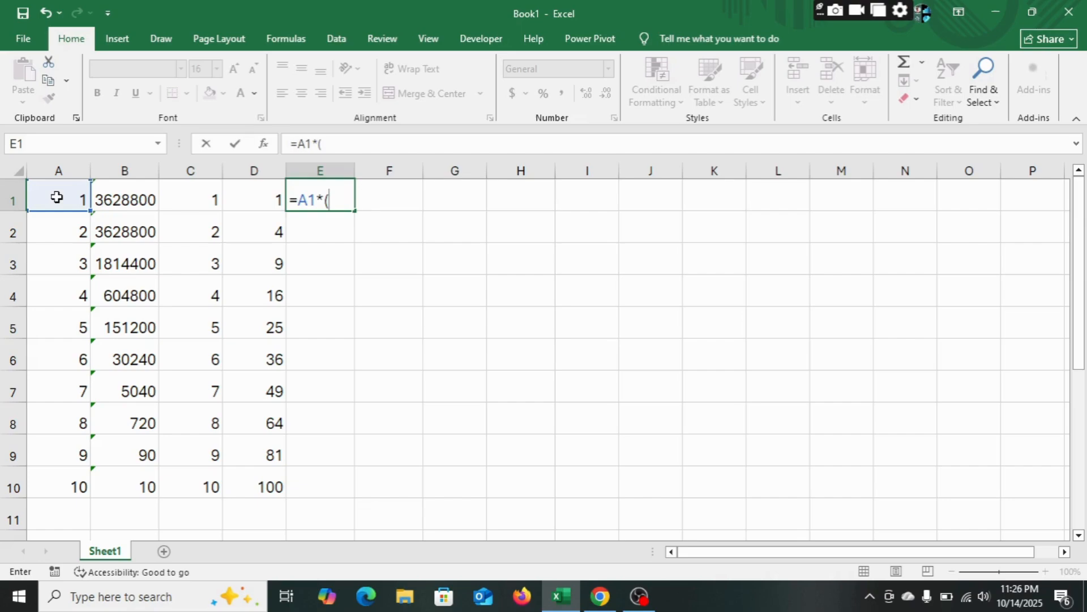
click(63, 191)
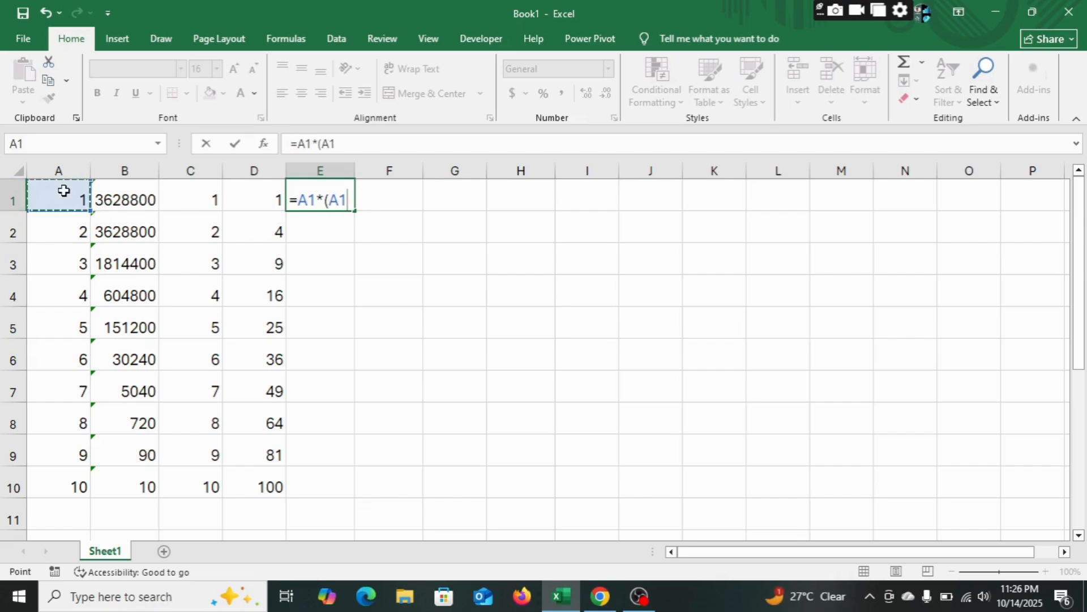
text(+1))
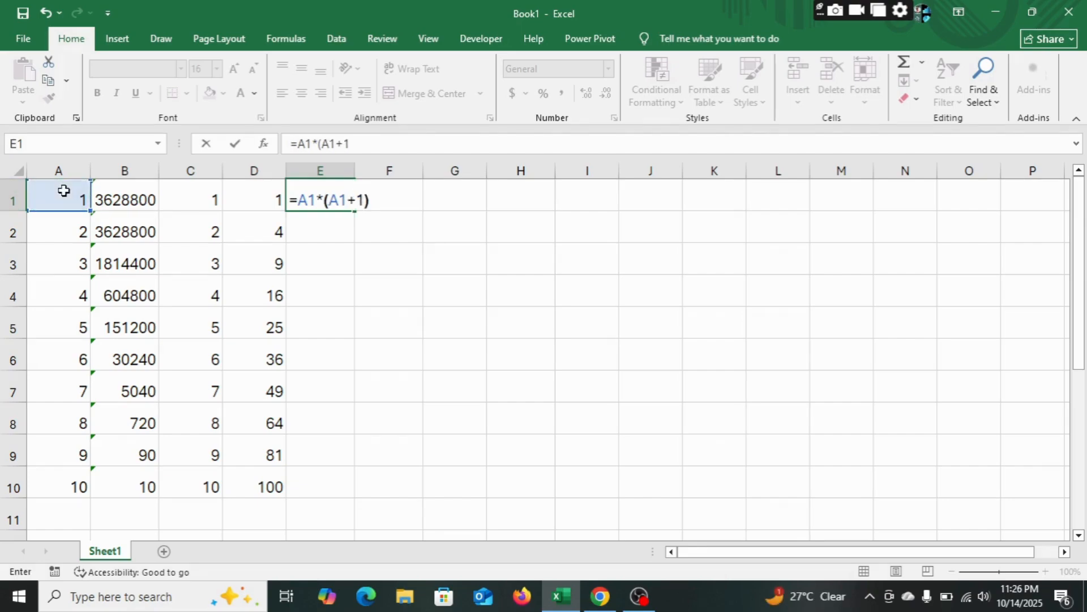
key(Return)
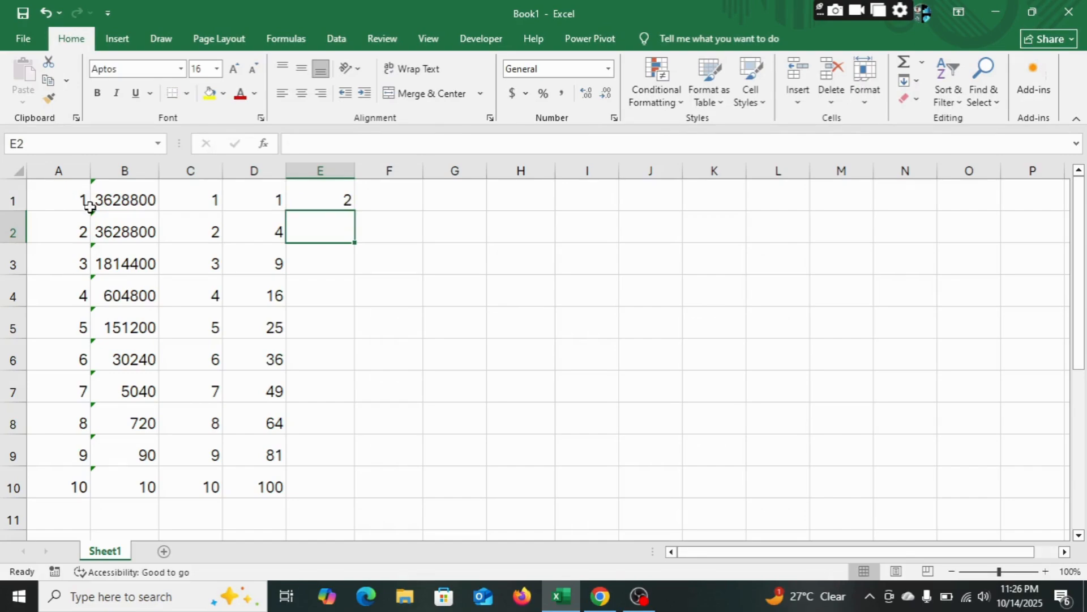
click(328, 196)
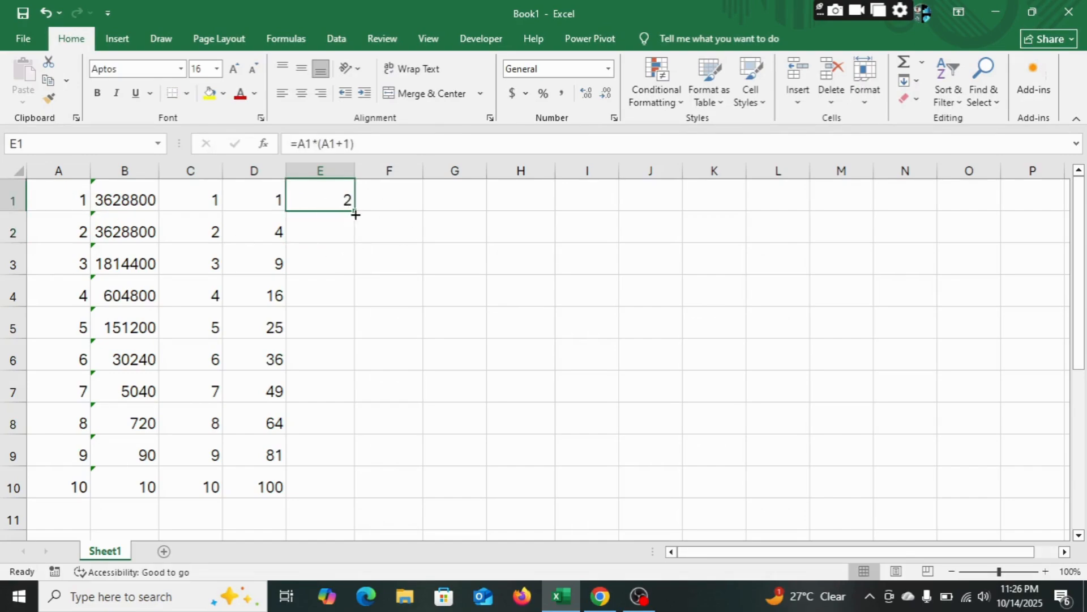
drag(355, 213, 342, 515)
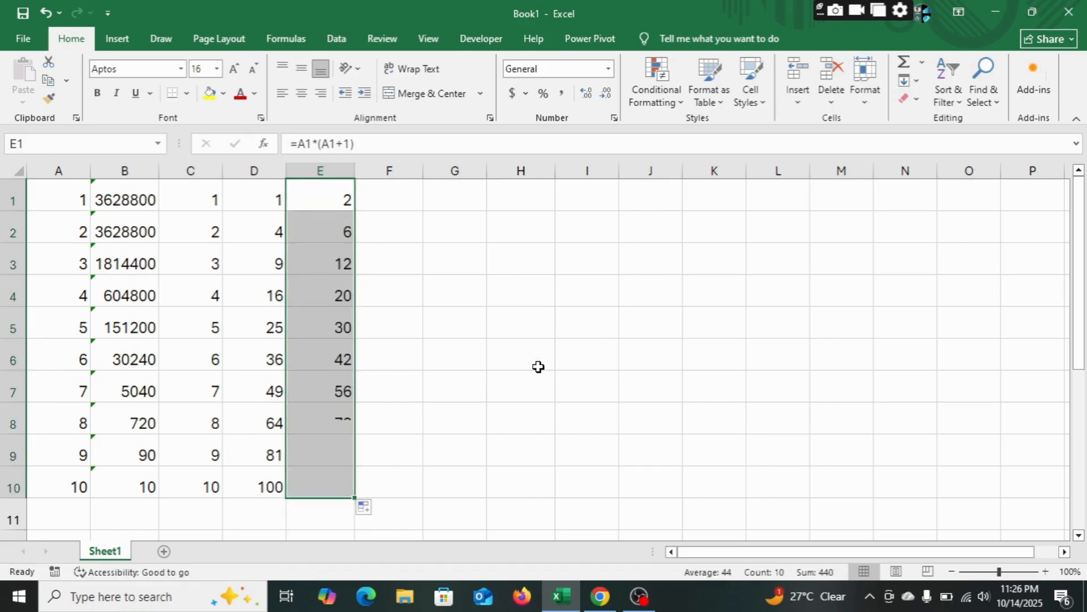
click(536, 363)
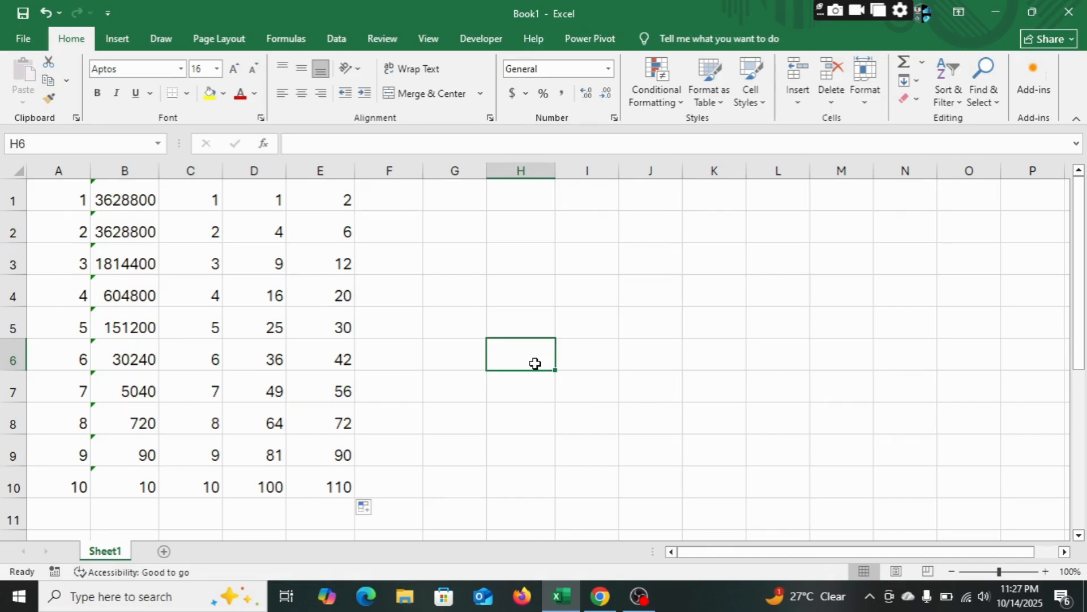
Write the expressions as plain text in column F: 1*(1+1) in F1 and 2*(2+1) in F2
click(393, 203)
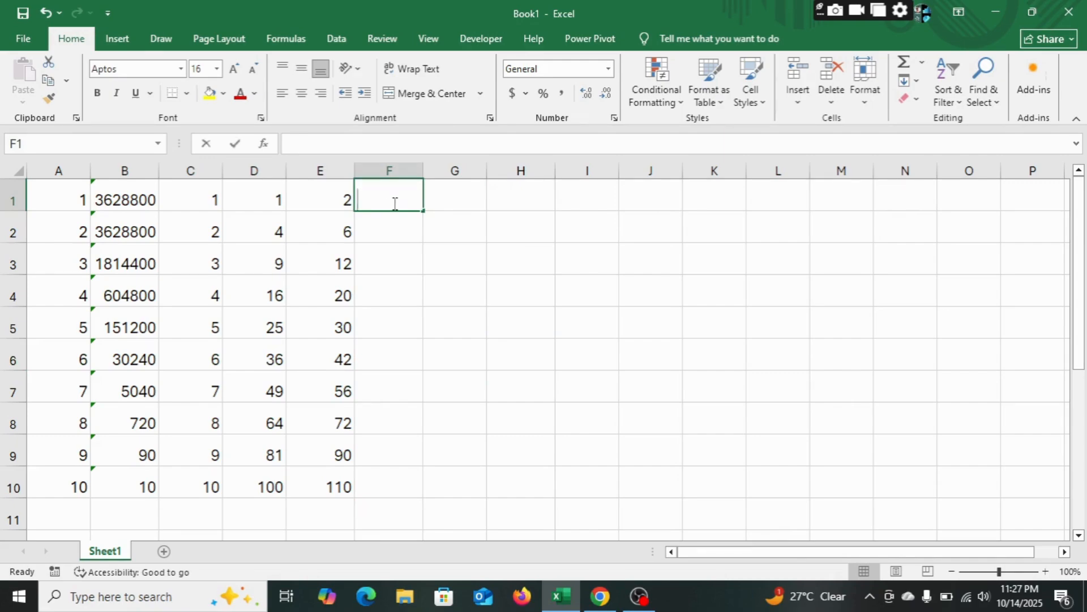
text(1*()
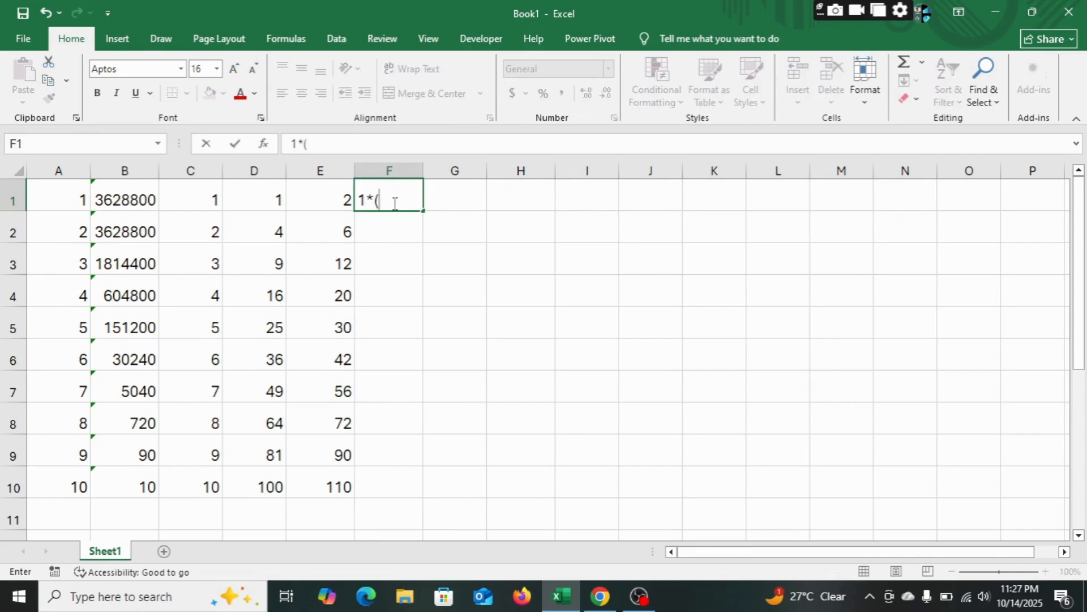
text(1+1))
key(ctrl+Return)
key(Return)
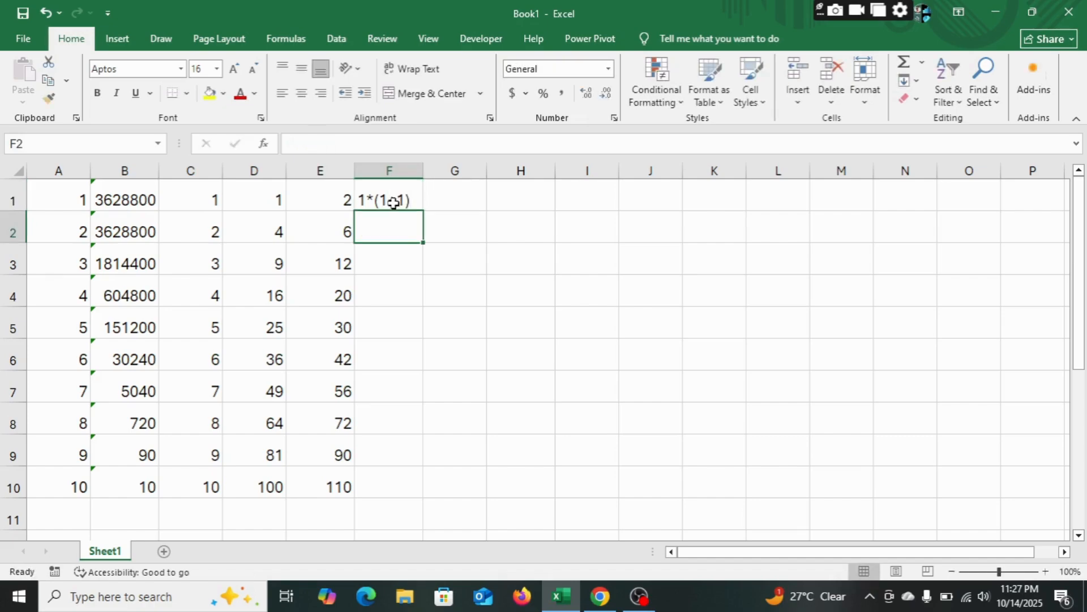
text(2*)
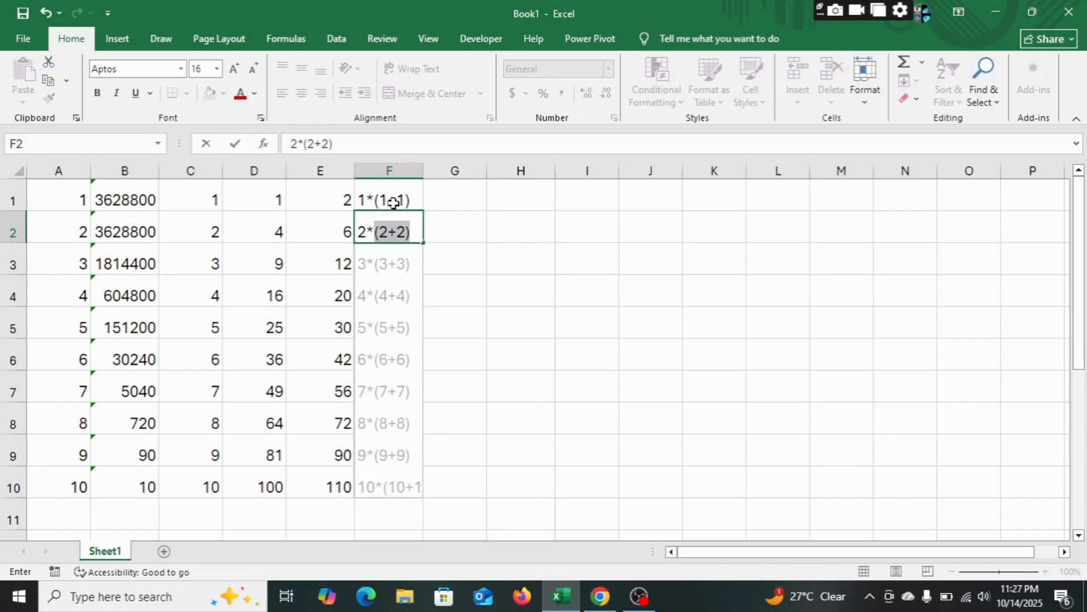
text((2+1))
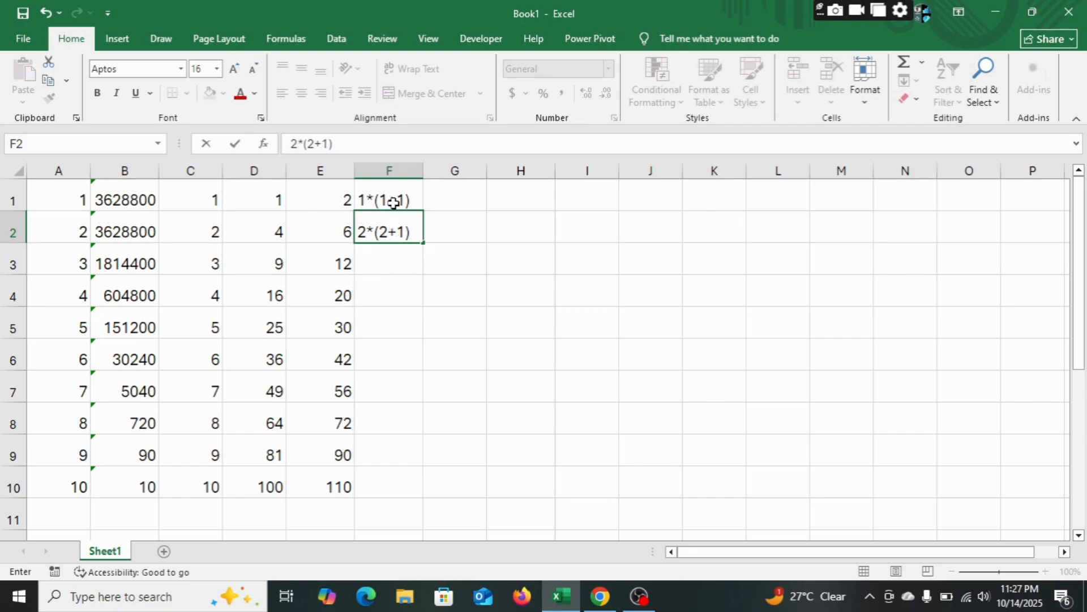
key(Return)
Enter the text 3*(3+1) in F3 and accept the Flash Fill suggestions for the same pattern through F10
text(3*)
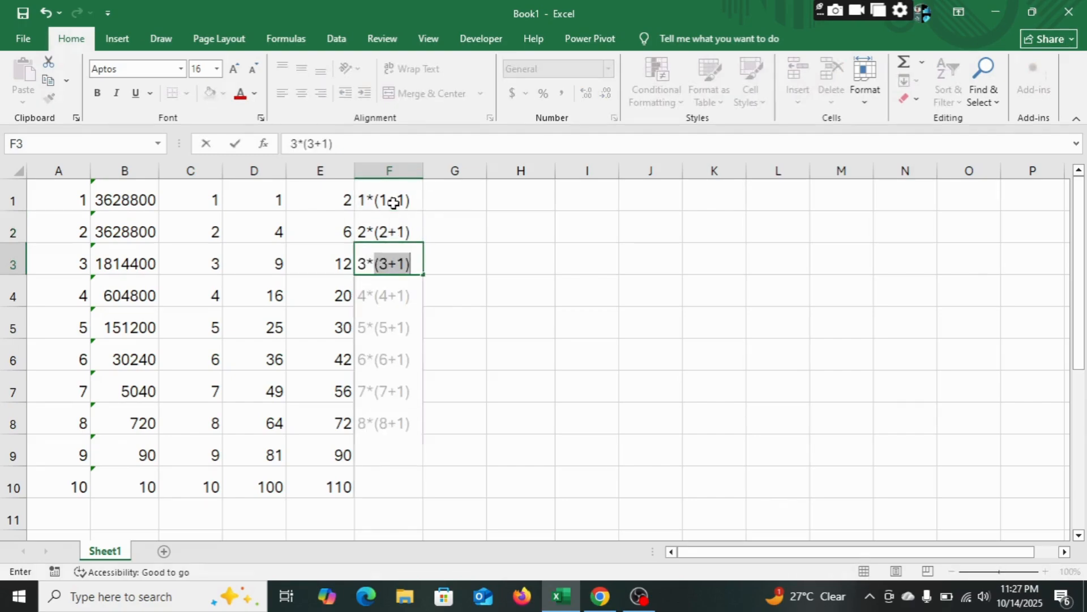
text(()
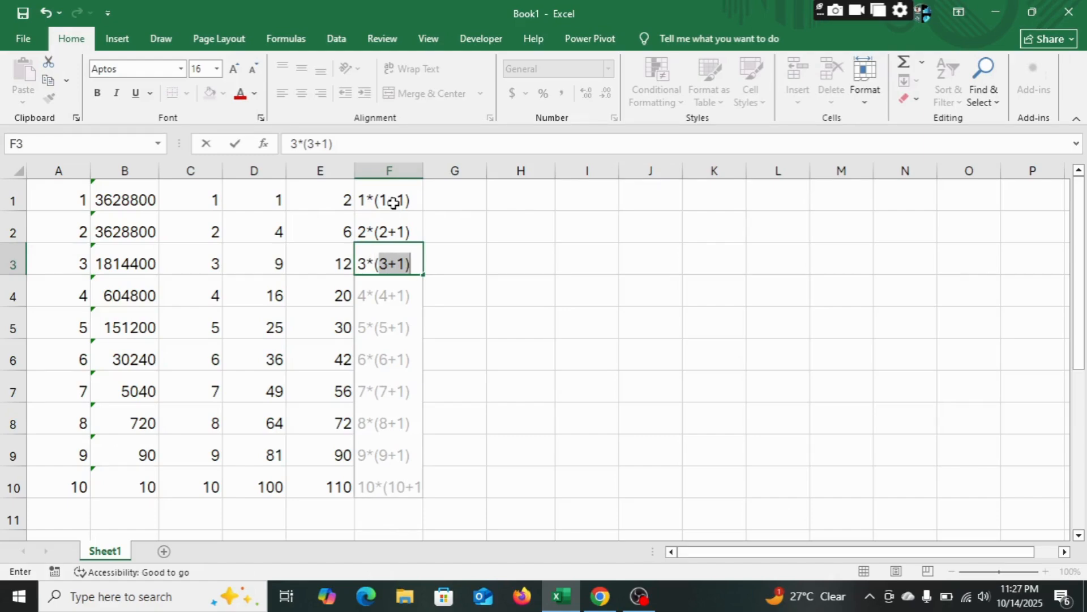
text(3+1)
key(Return)
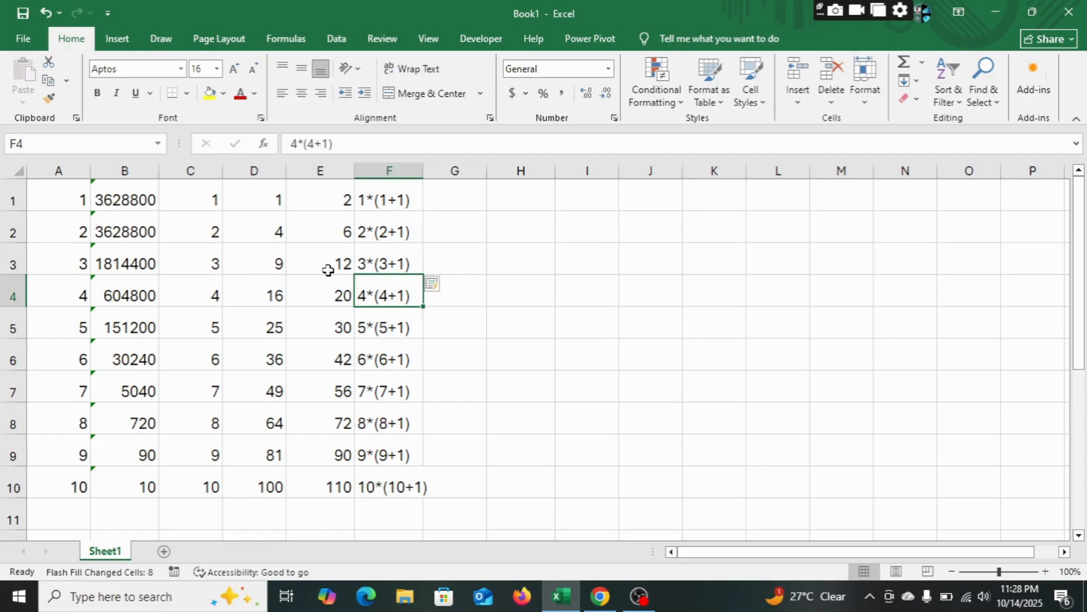
Enter =$A$1*POWER(2,ROW()-1) in G1, with an absolute reference to A1
click(464, 199)
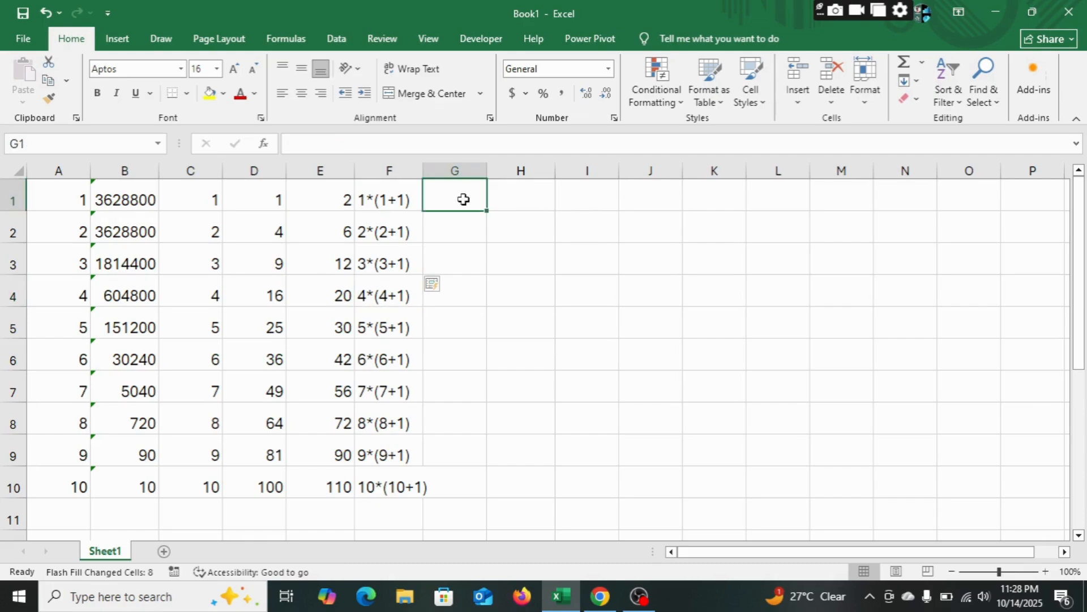
text(=)
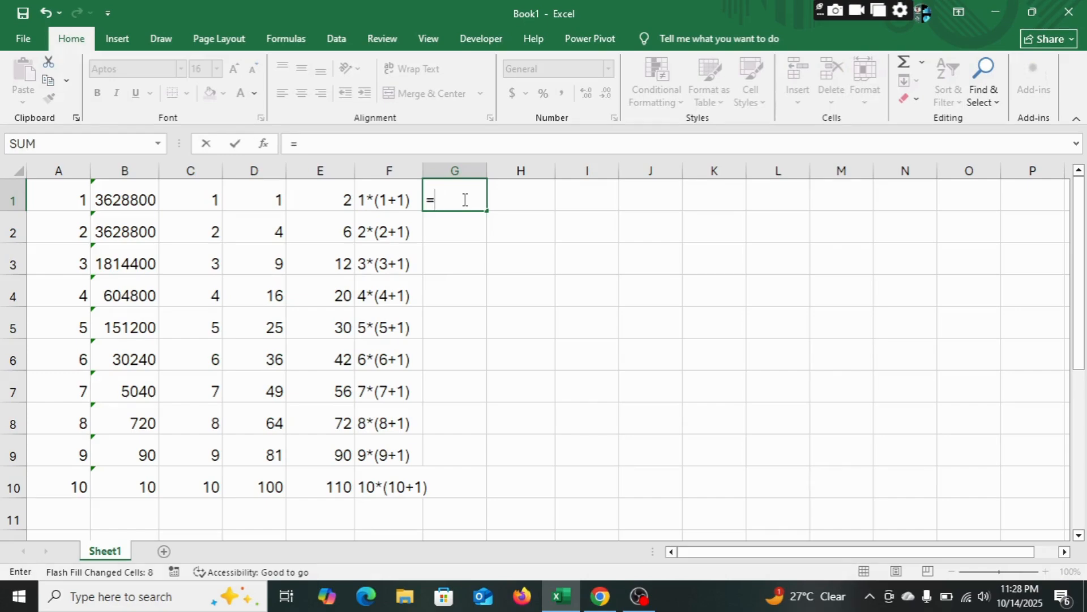
click(67, 196)
key(F4)
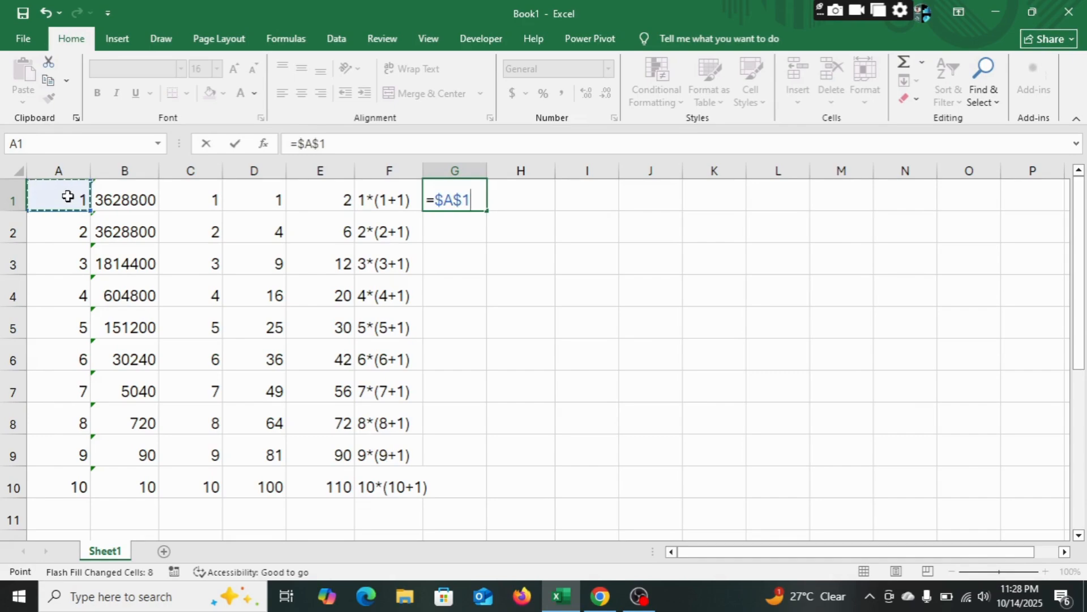
text(*)
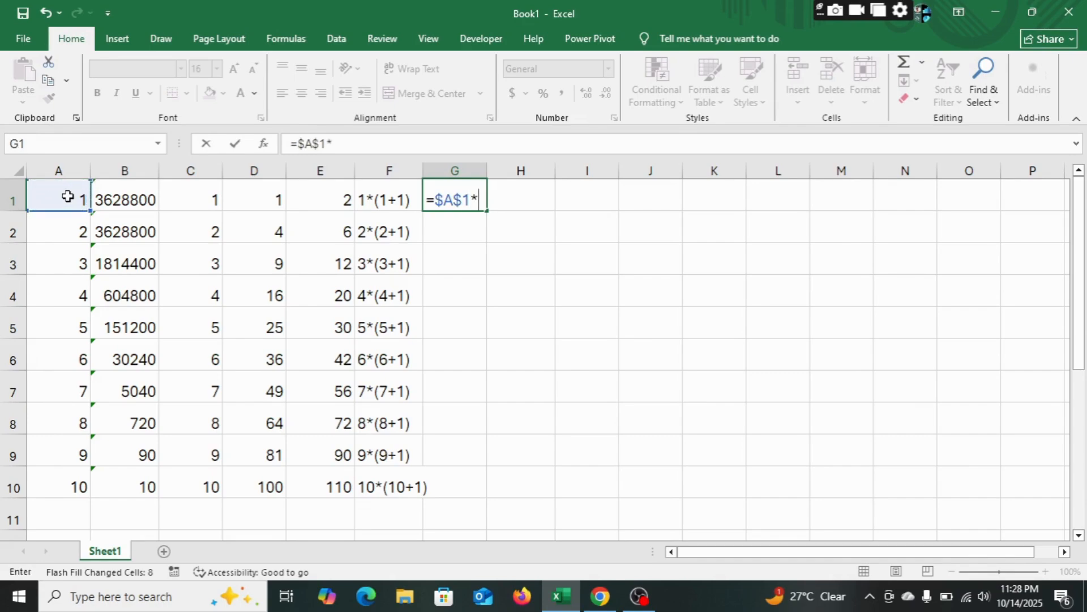
text(pow)
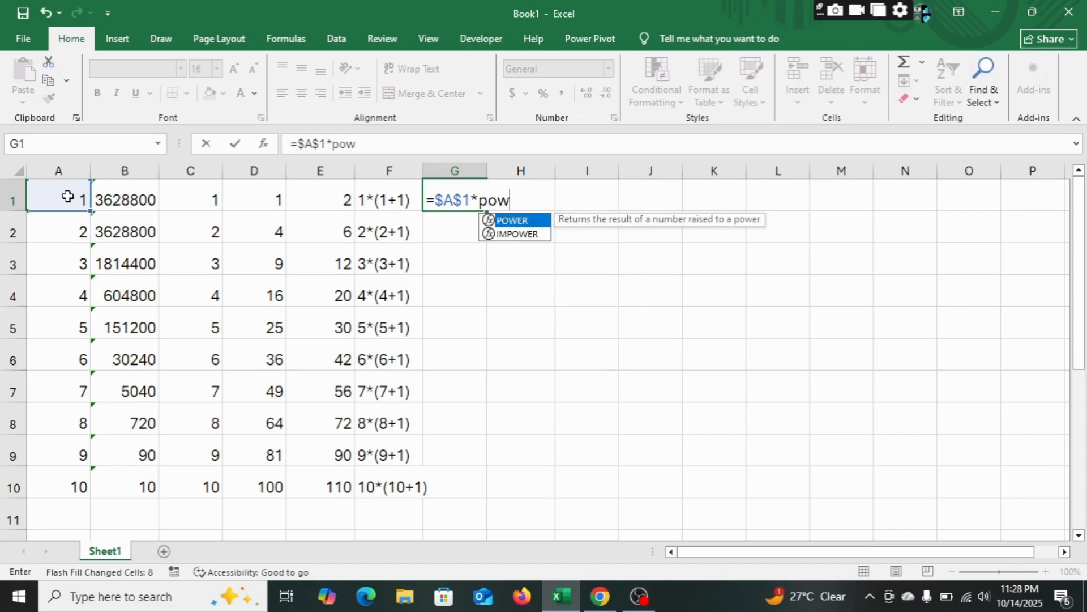
text(r)
key(BackSpace)
key(Tab)
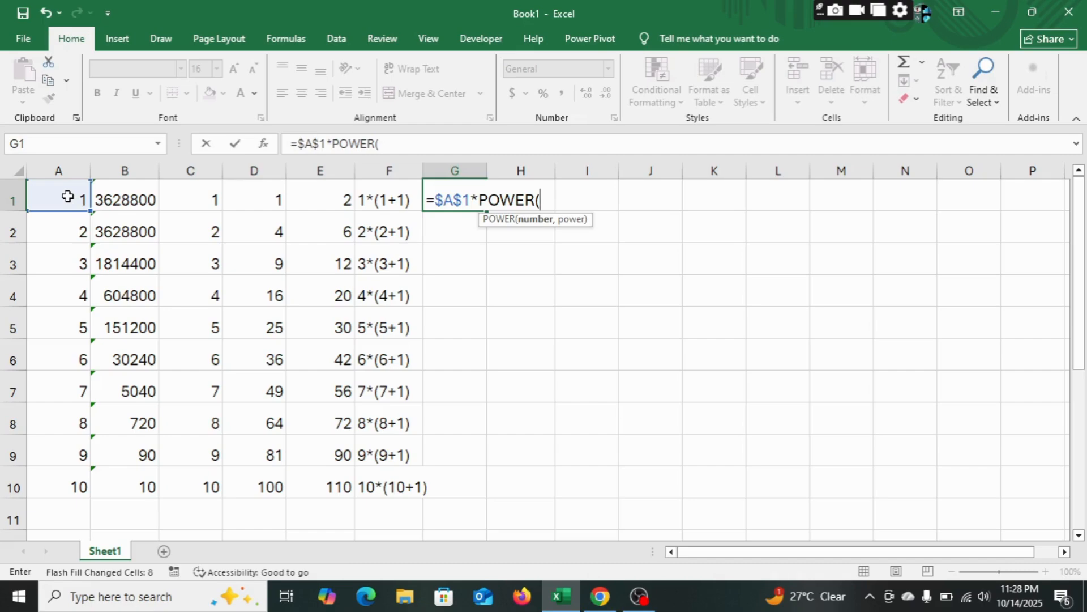
text(2,)
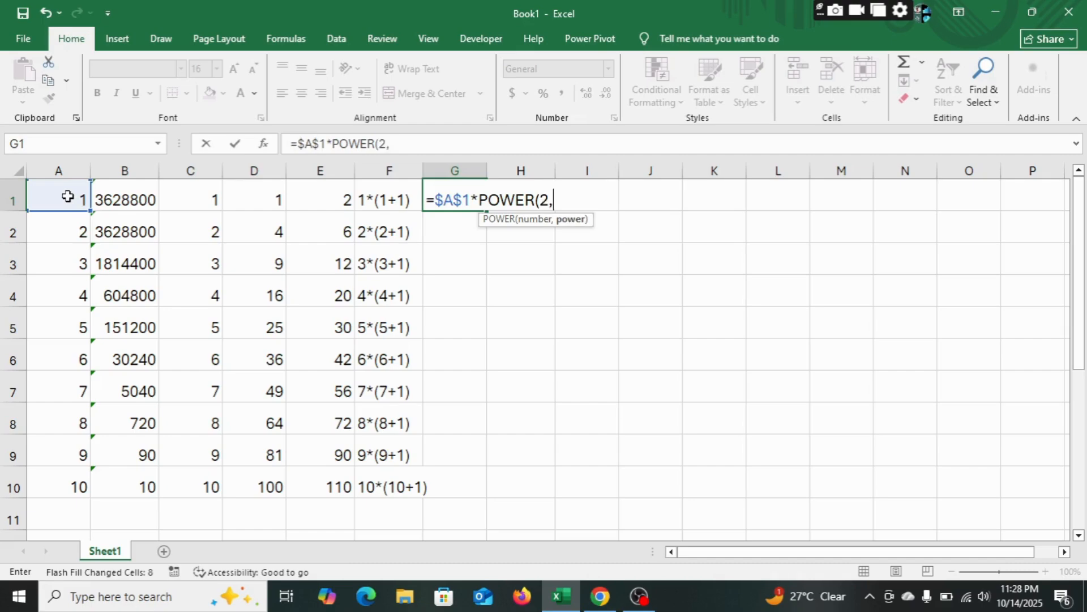
text(row)
key(Tab)
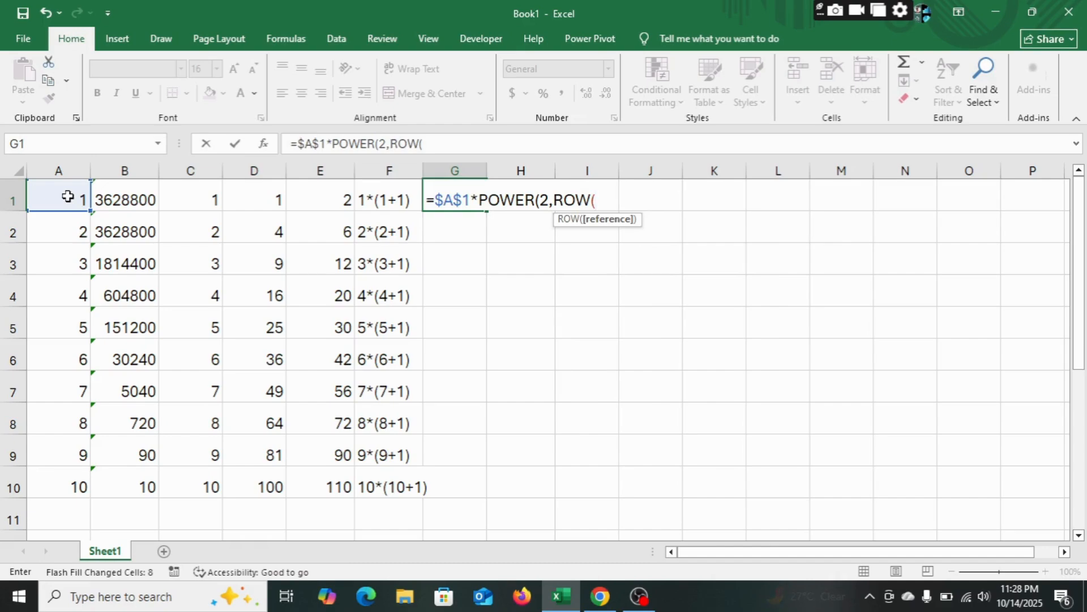
text())
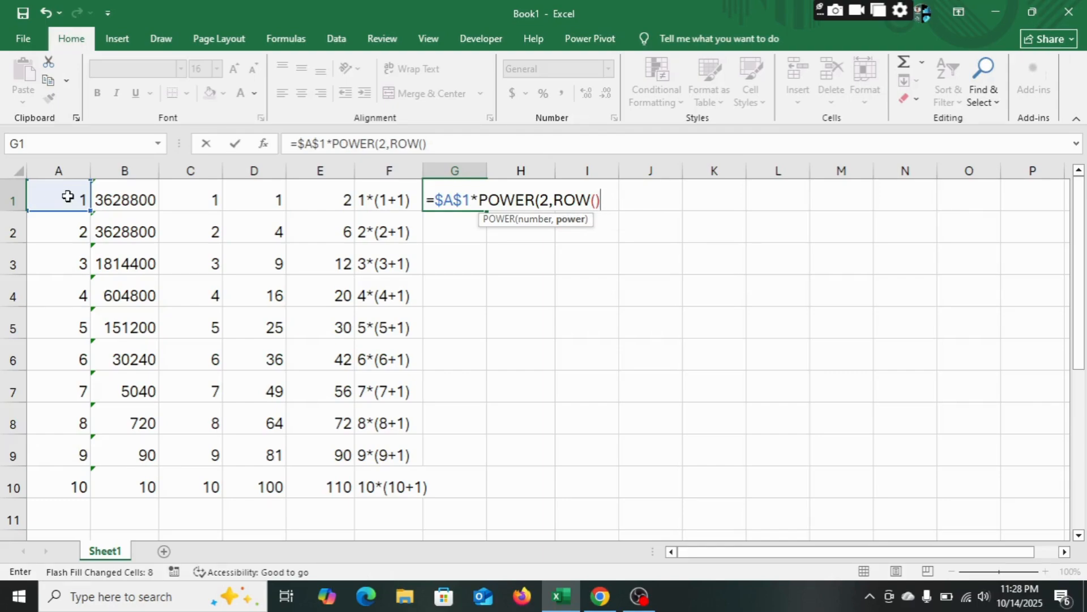
text(-1))
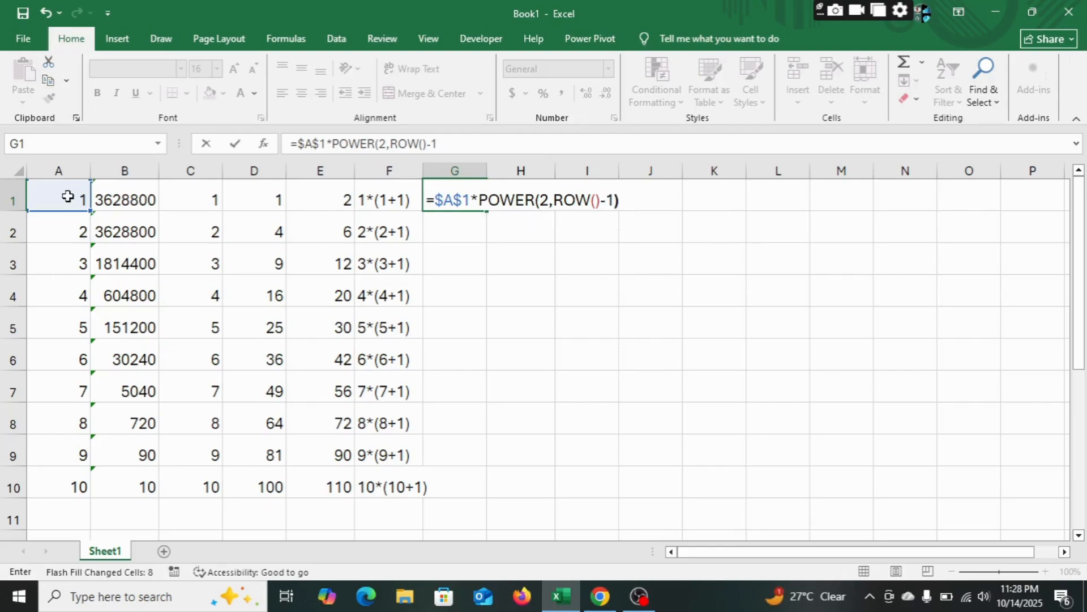
key(Return)
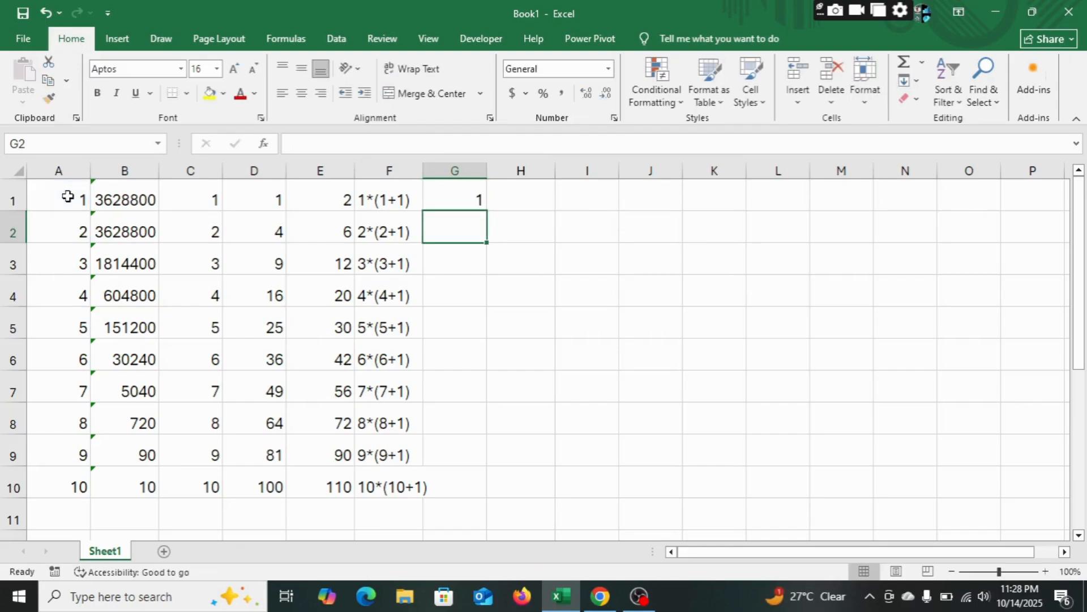
Fill the POWER formula from G1 down through G10
click(462, 199)
drag(490, 209, 481, 498)
click(703, 355)
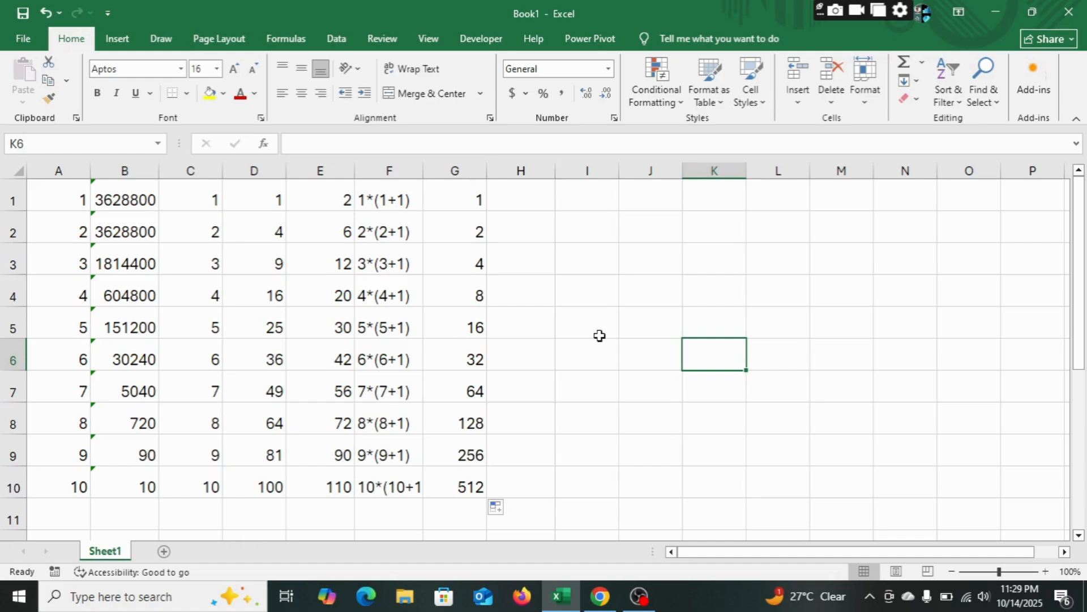
Enter =A1*RAND() in H1 to multiply the number in A1 by a random value
click(513, 199)
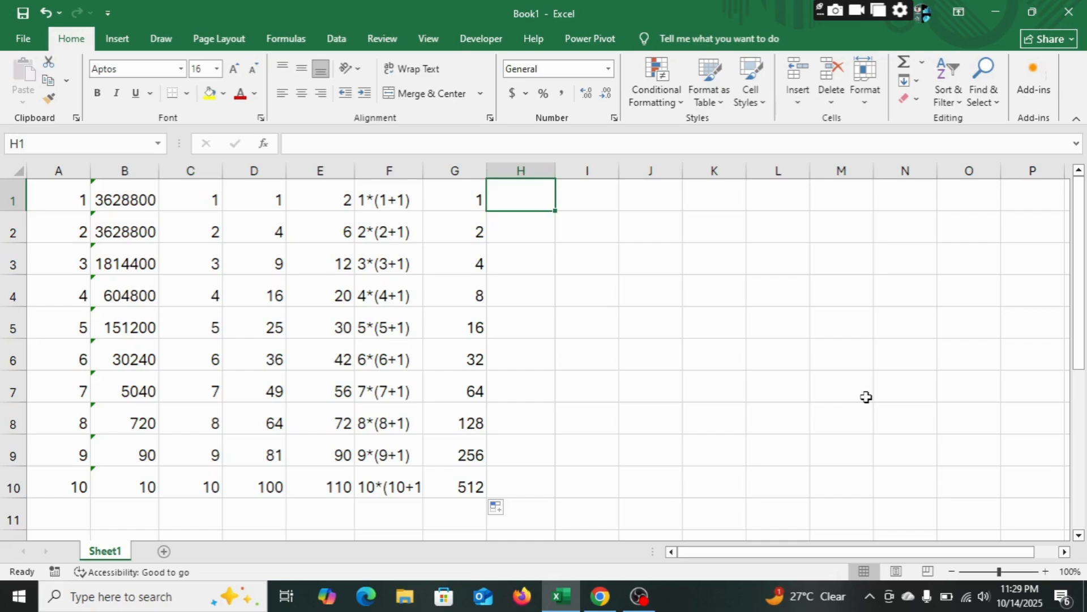
text(=)
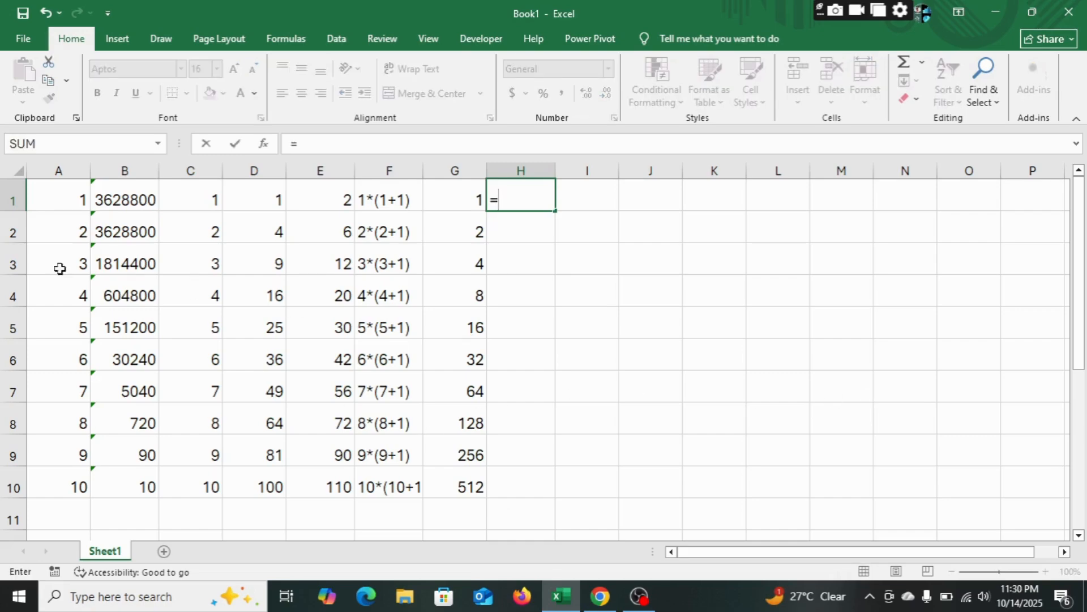
click(69, 206)
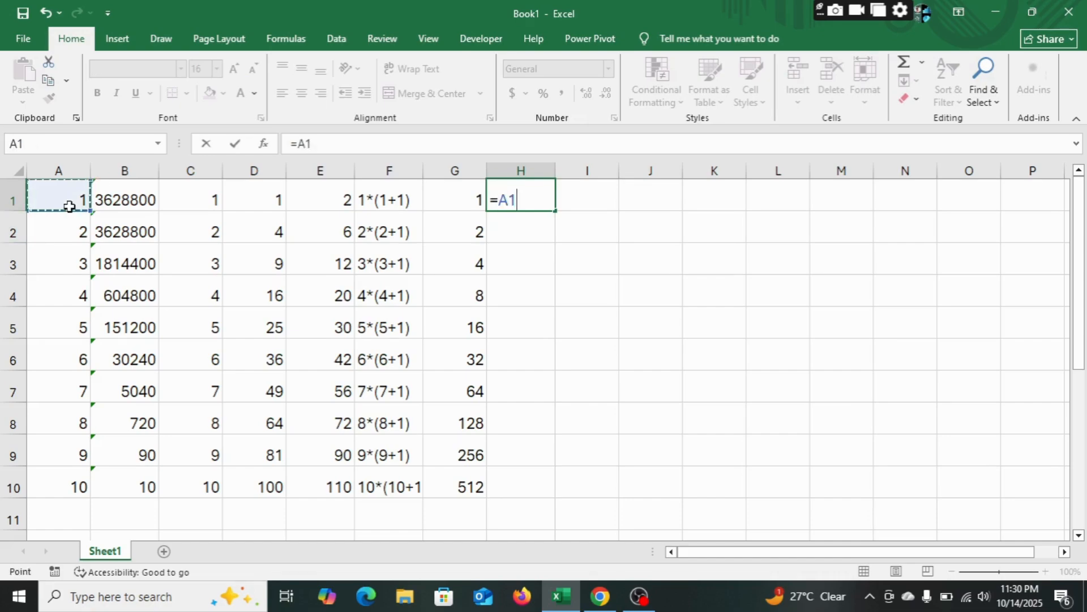
text(*rand)
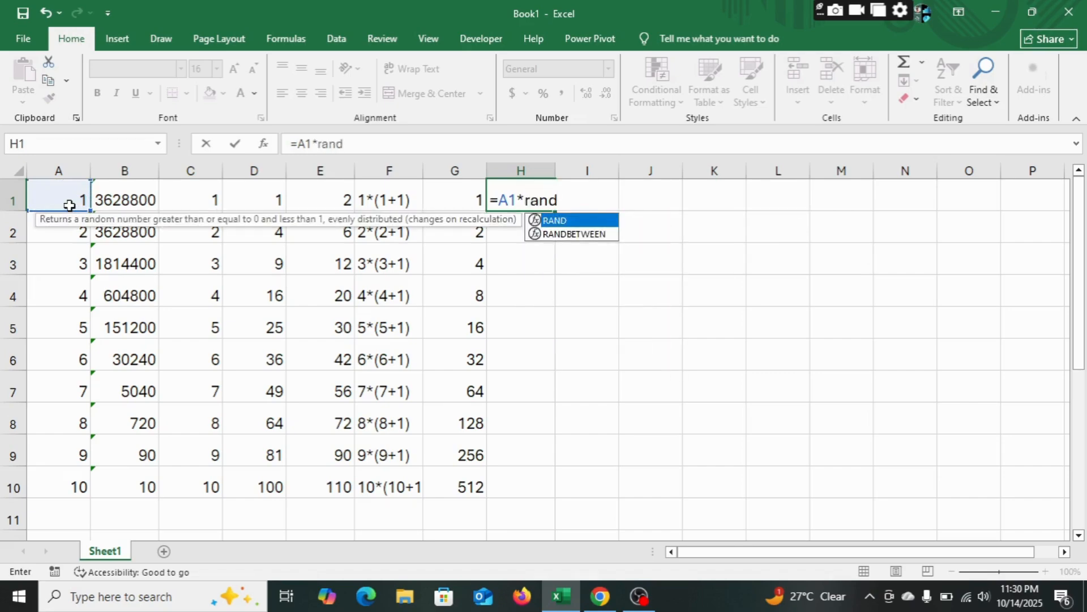
key(Tab)
text())
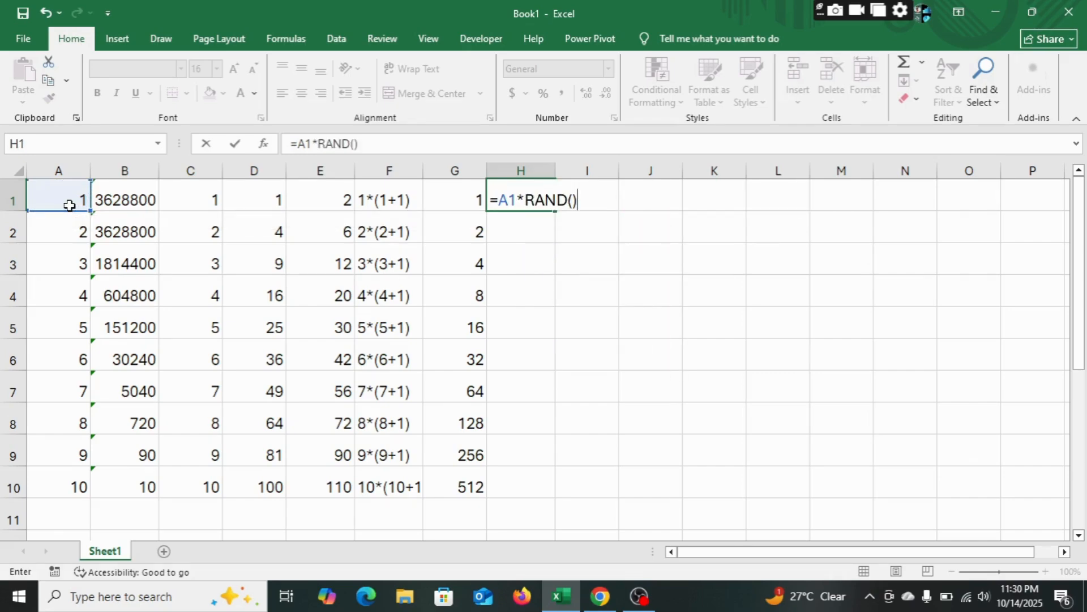
key(Return)
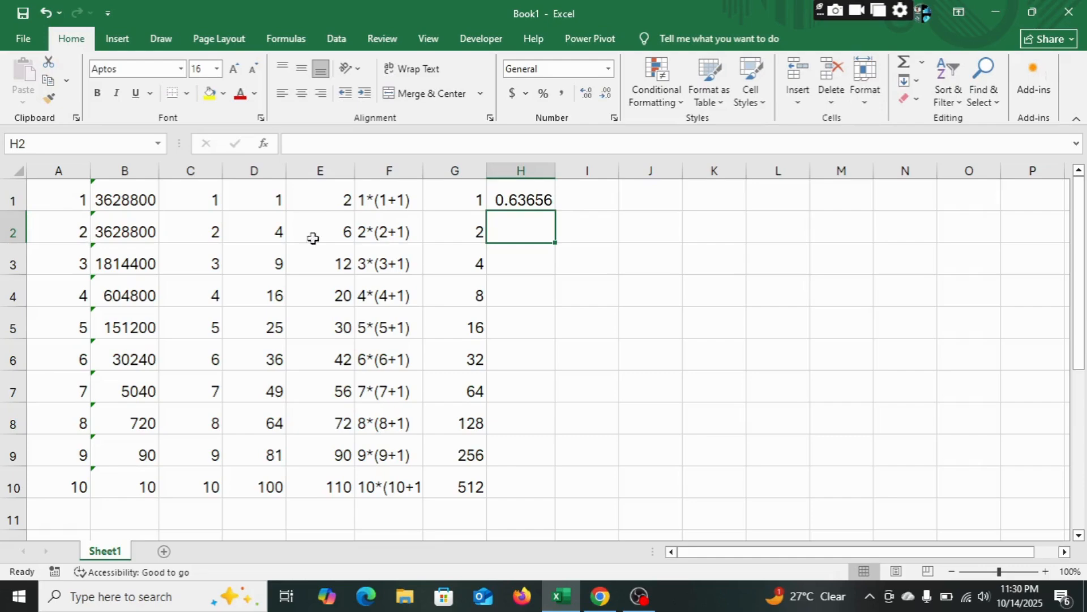
Fill the RAND formula from H1 down through H10
click(535, 195)
drag(556, 211, 546, 488)
click(855, 331)
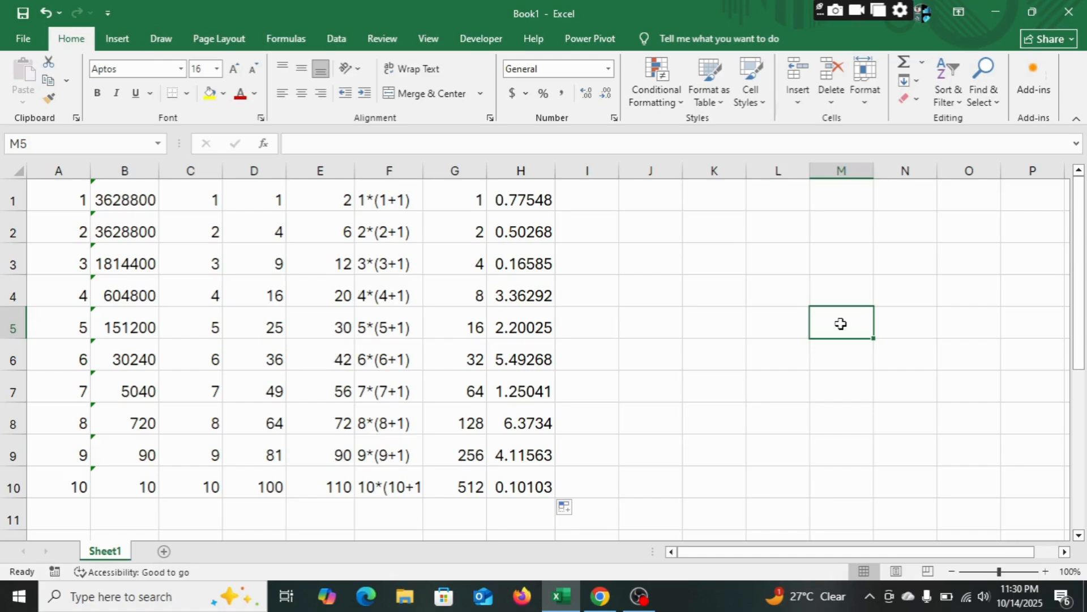
Select H1:H10 and recalculate the sheet four times to regenerate the random products
drag(527, 202, 533, 487)
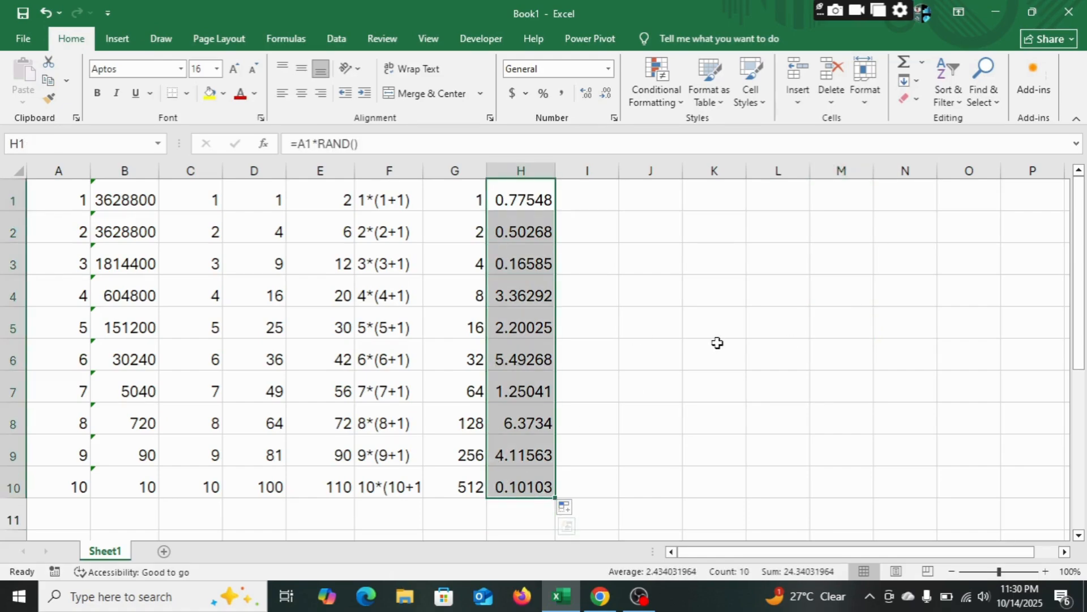
key(F9)
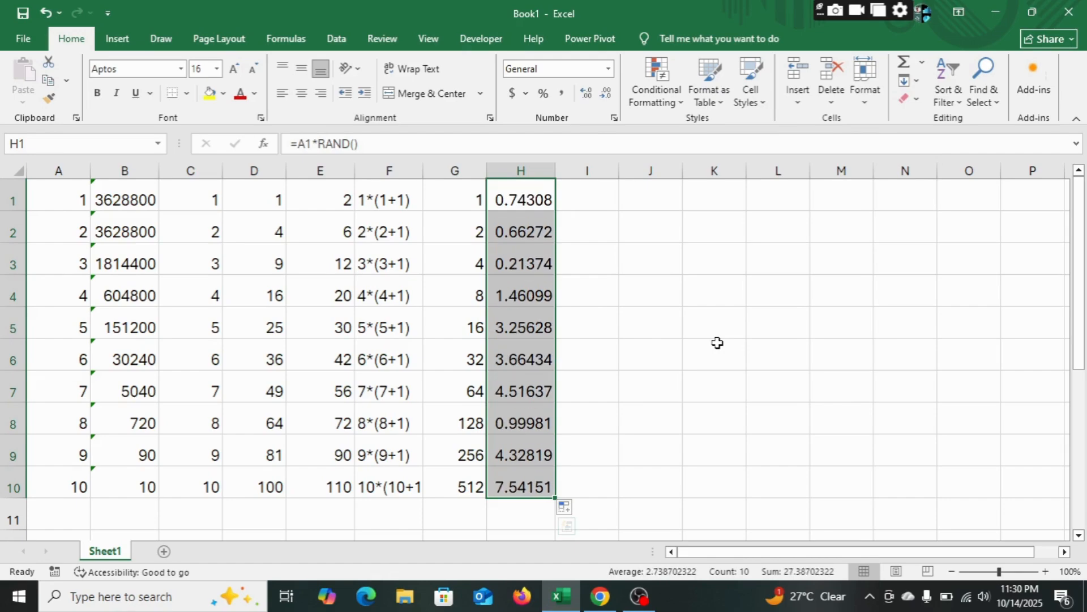
key(F9)
key(F9)
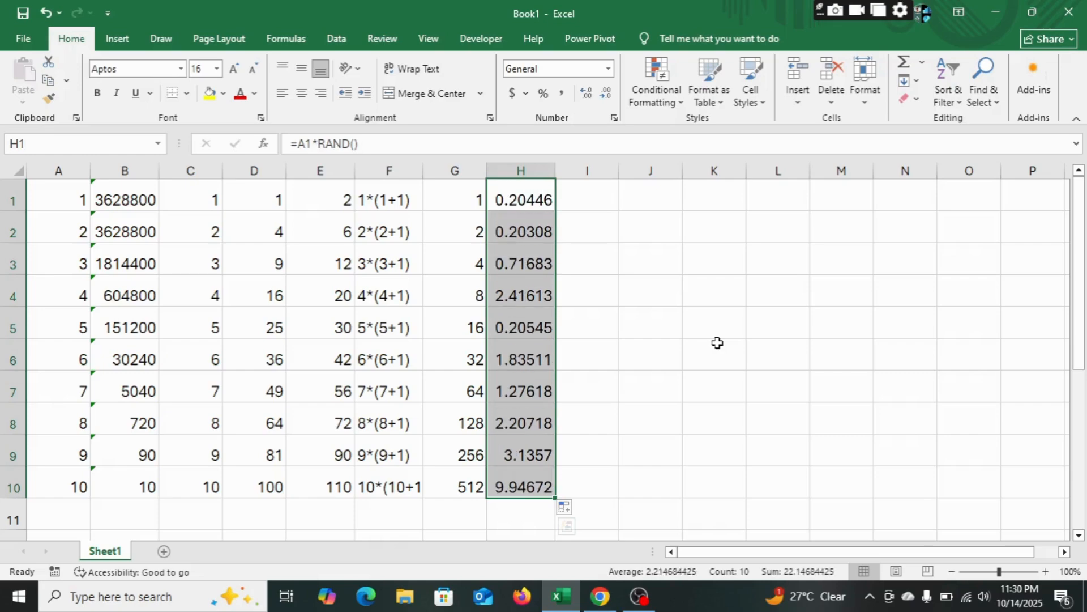
key(F9)
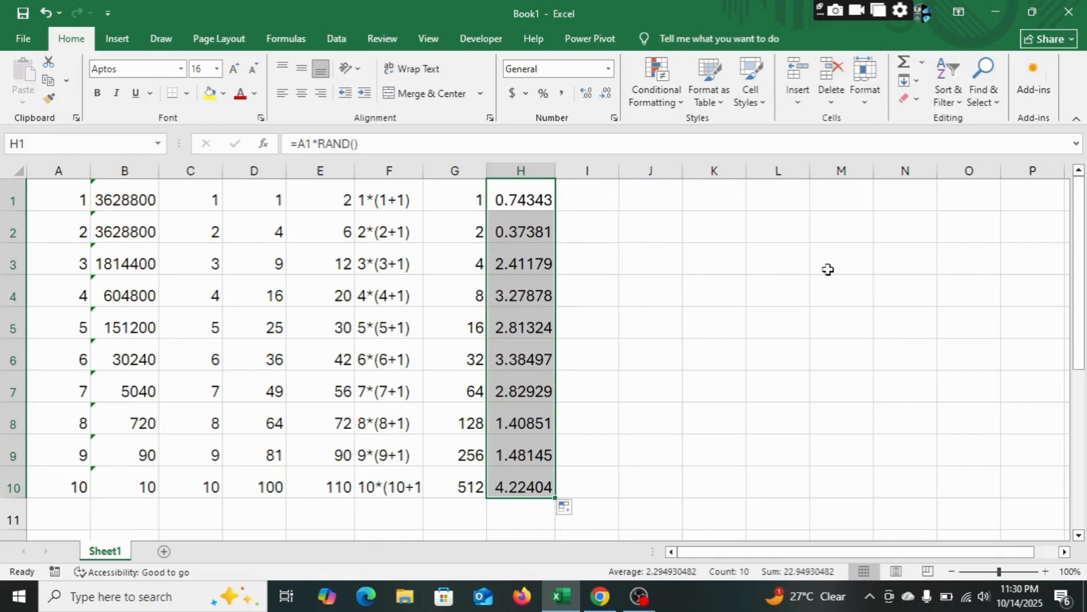
click(830, 266)
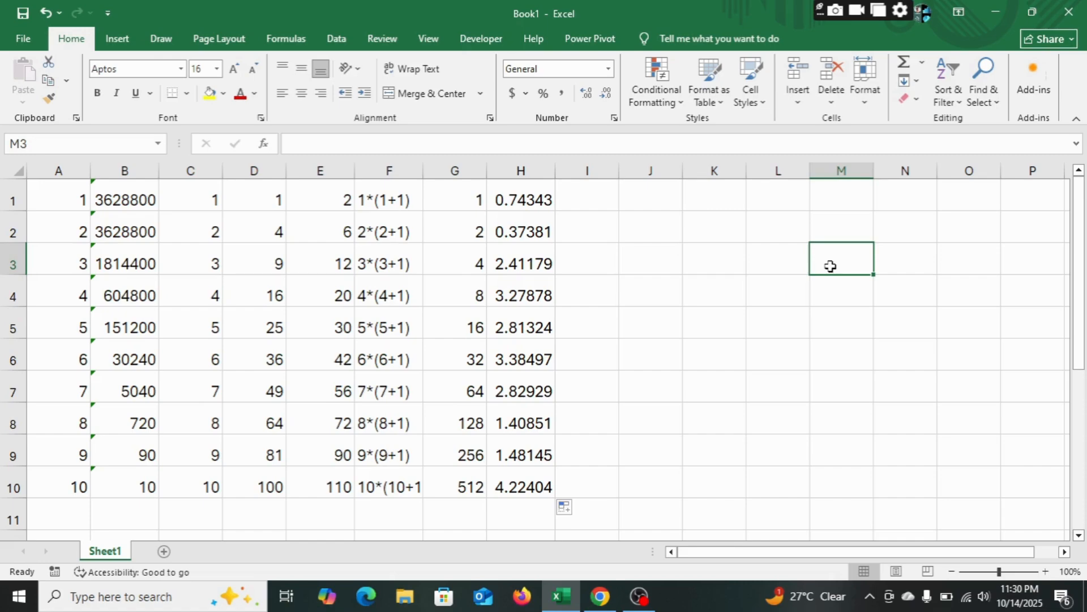
Clear all example contents from B1:H10, keeping only the numbers in column A
click(149, 203)
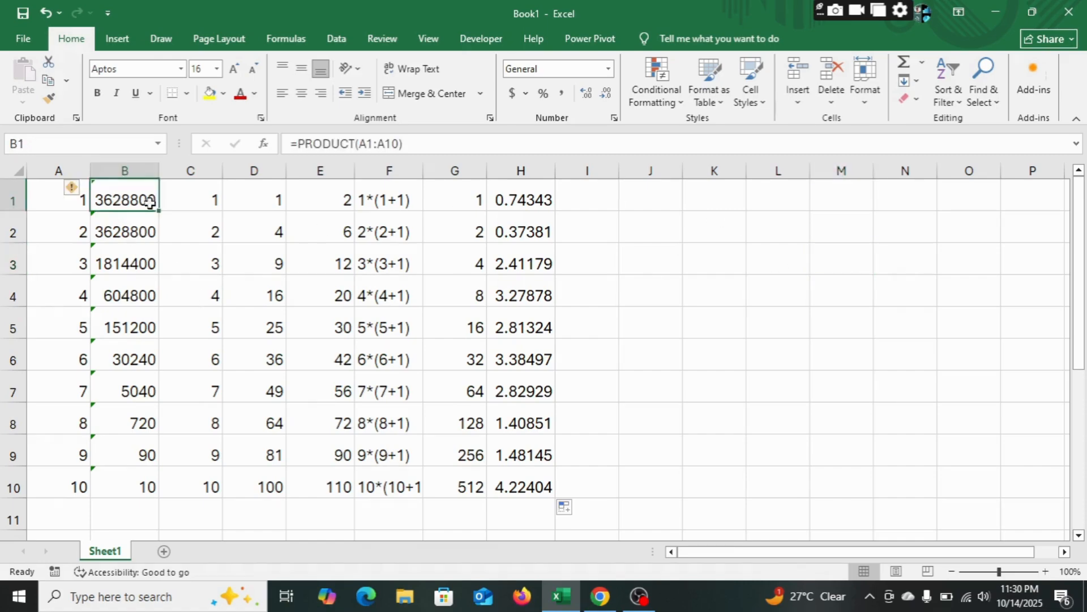
drag(150, 202, 504, 470)
key(Delete)
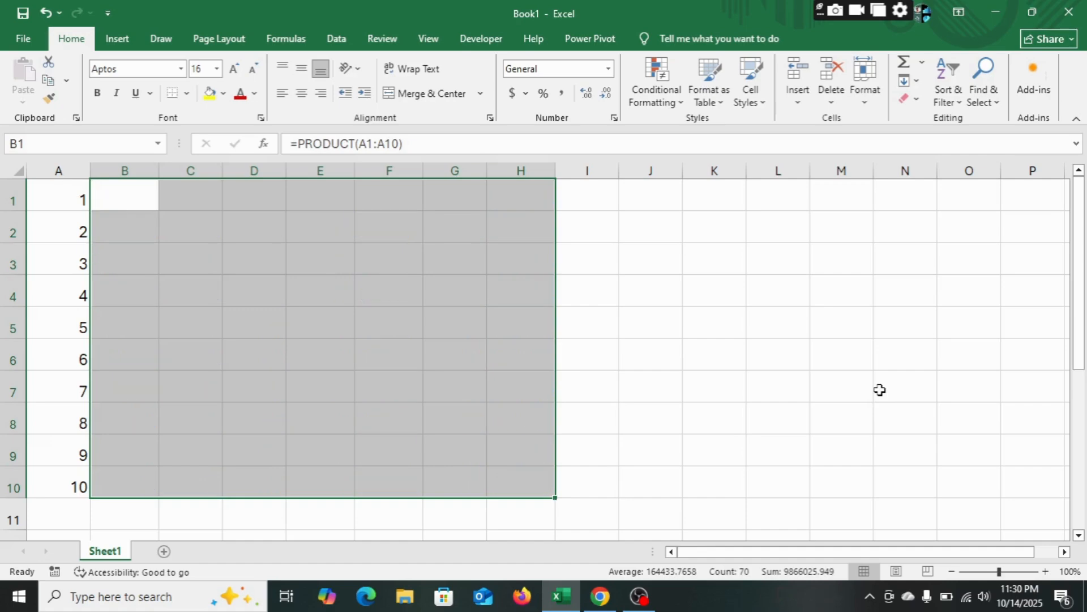
Enter =ROW() in B1
click(123, 202)
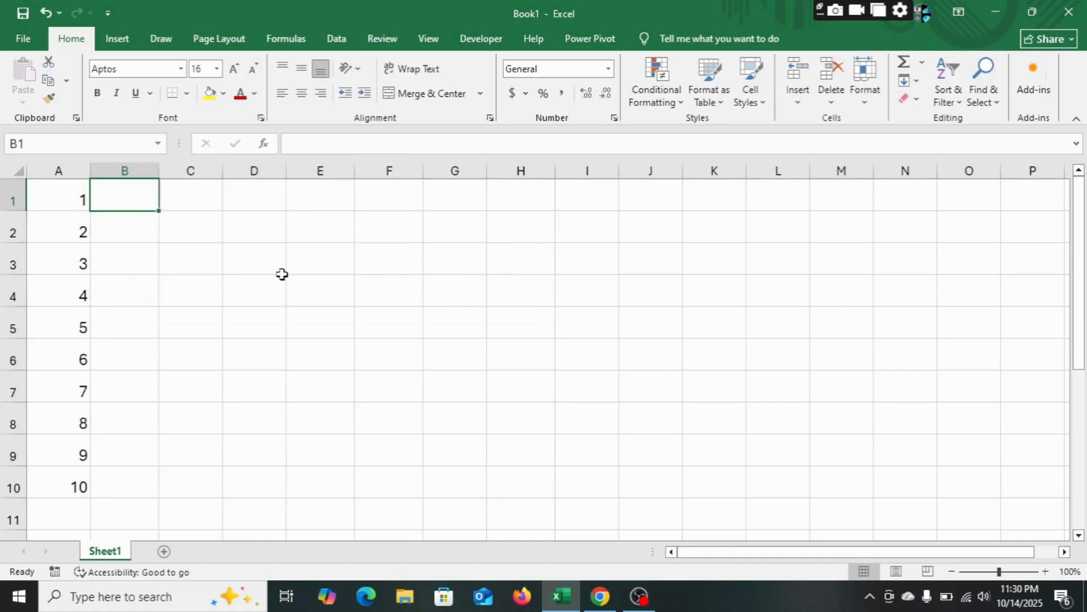
key(F2)
text(=row)
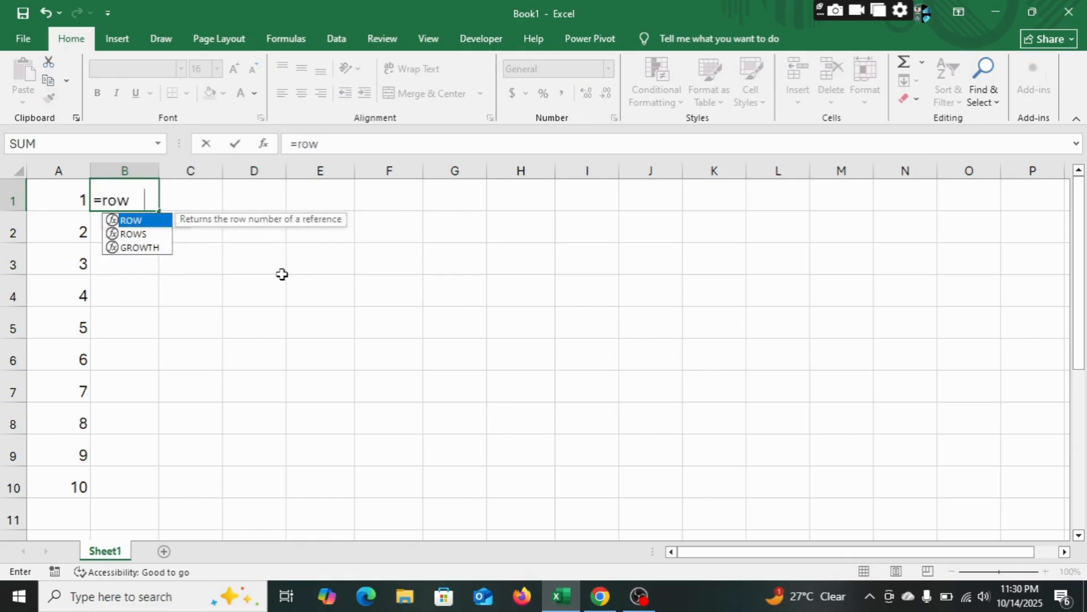
key(Tab)
text())
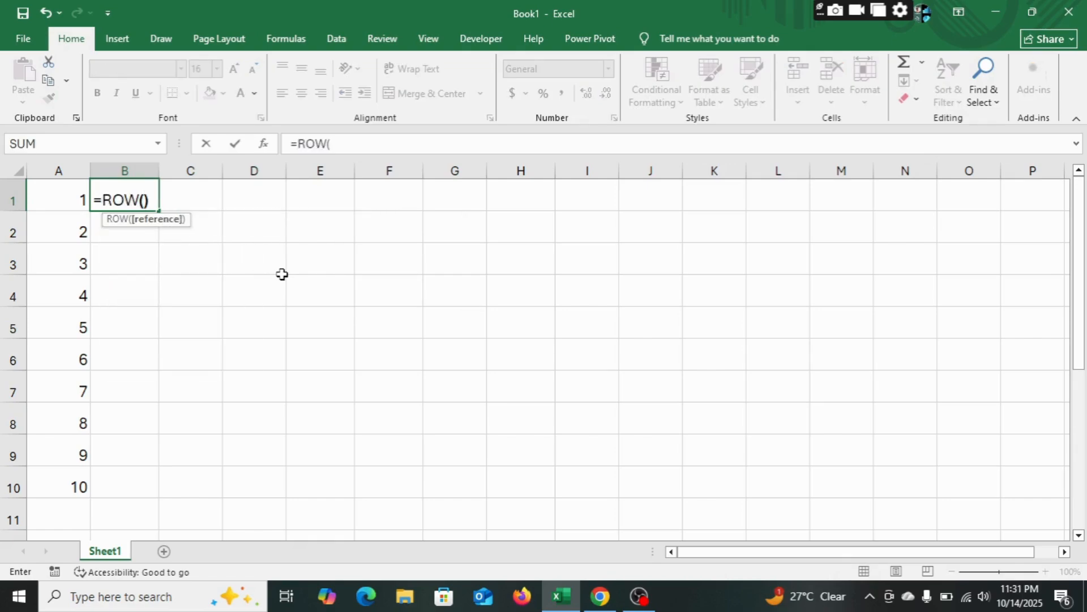
key(Return)
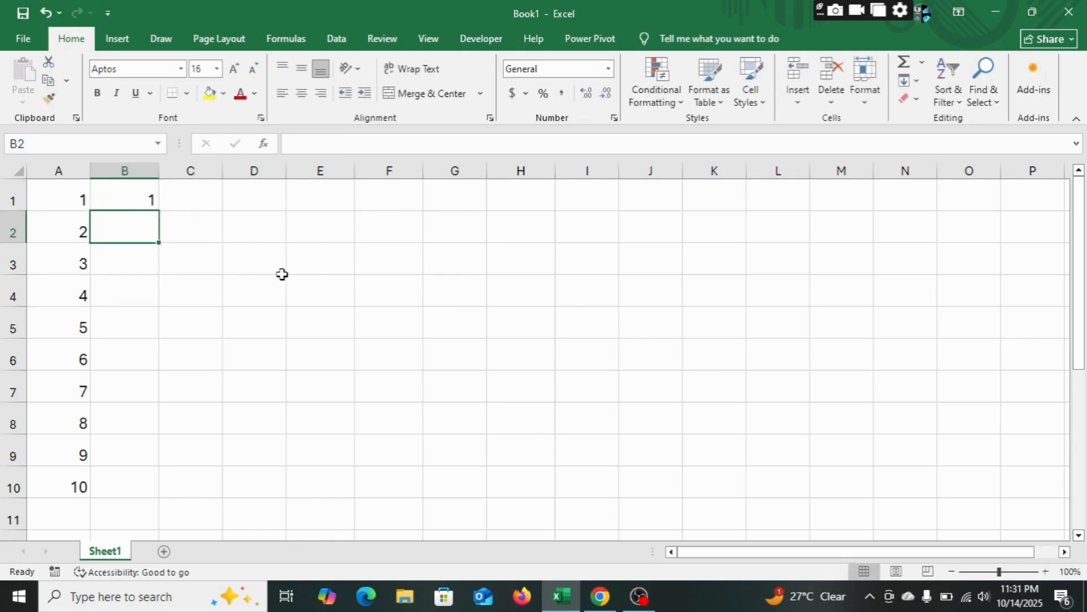
Extend the formula in B1 to =ROW()+2
key(Up)
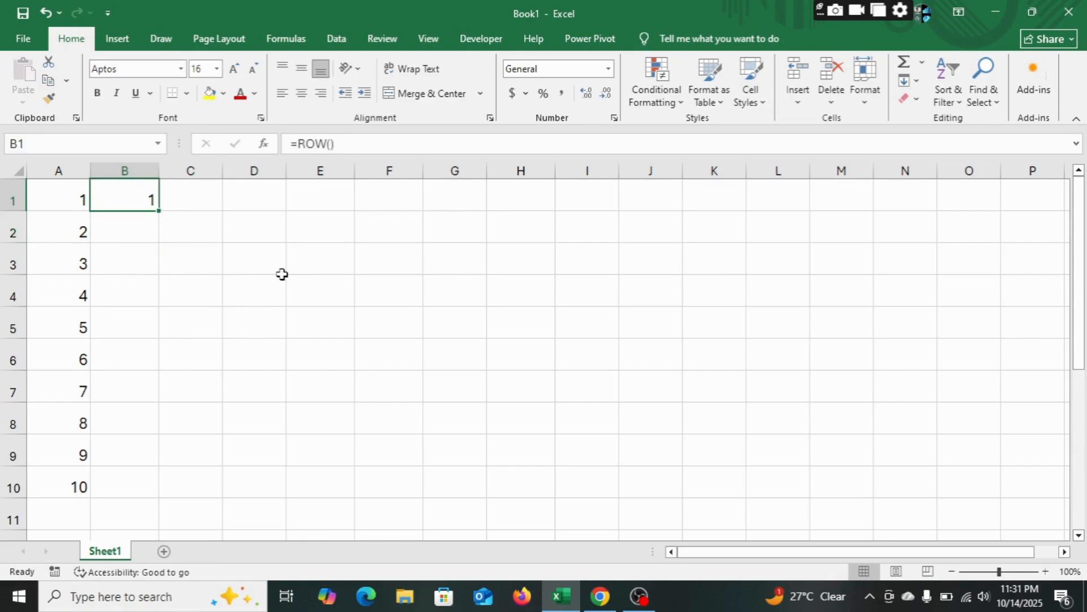
click(338, 146)
text(+2)
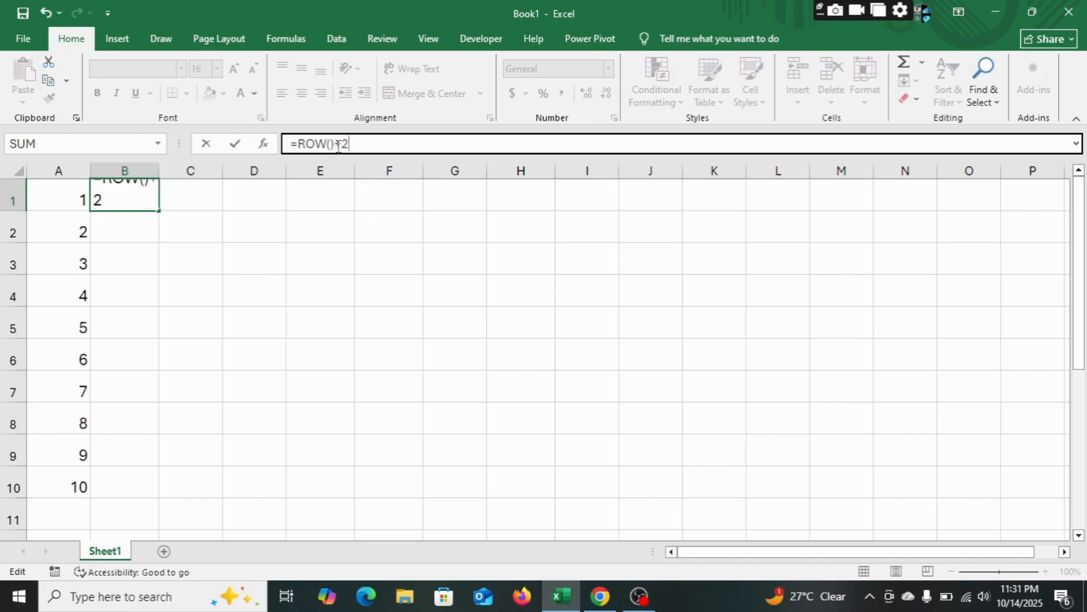
key(Return)
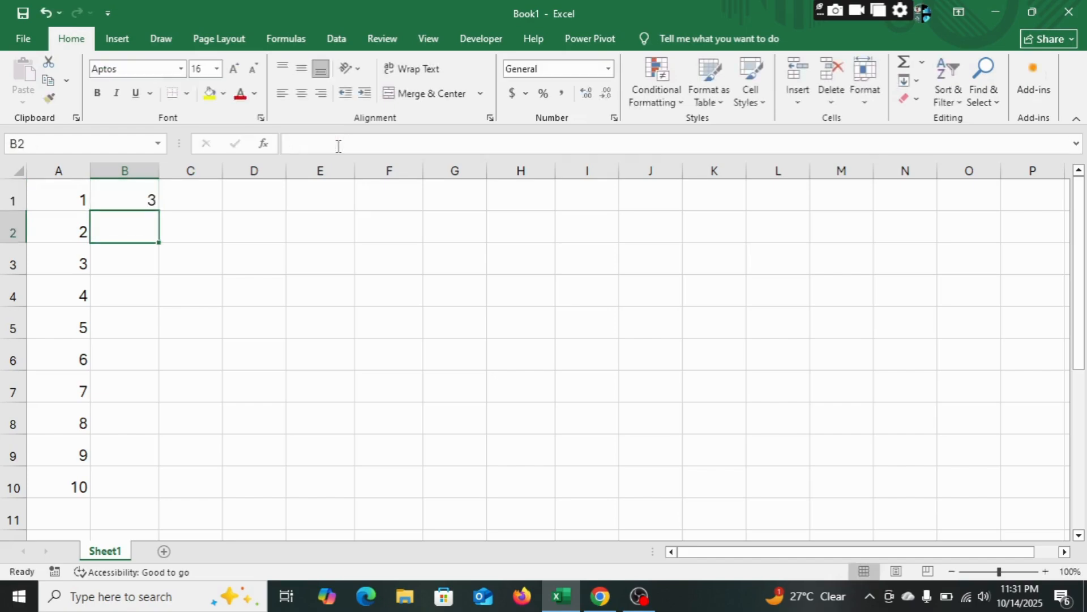
Fill the ROW formula from B1 down through B10
click(107, 199)
drag(158, 214, 127, 489)
click(367, 406)
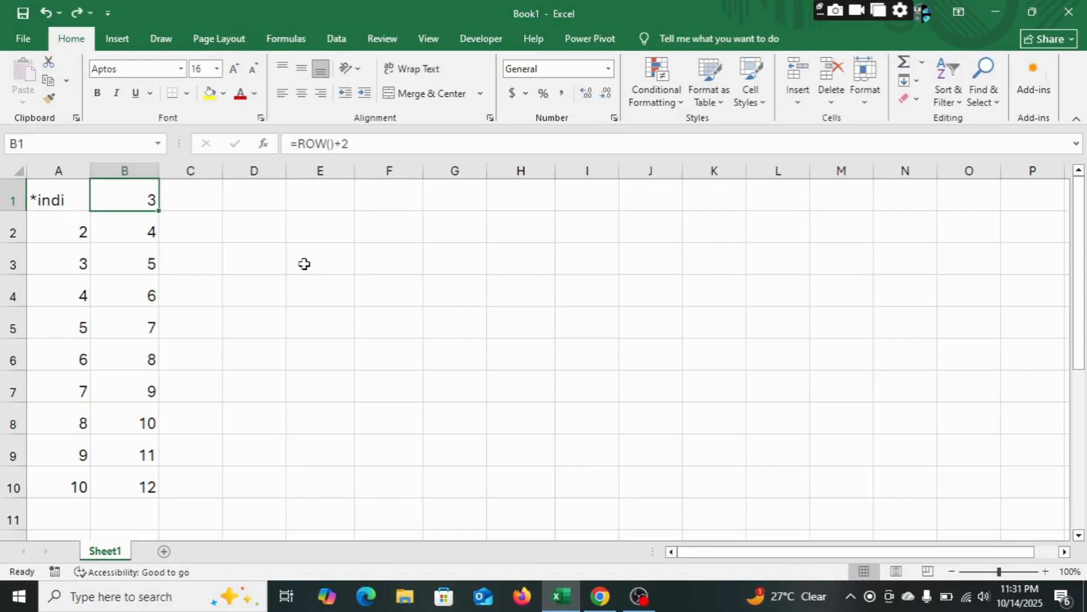
Undo the stray text entry in A1 and enter =A1*INDIRECT("B"&ROW()) in C1
key(ctrl+z)
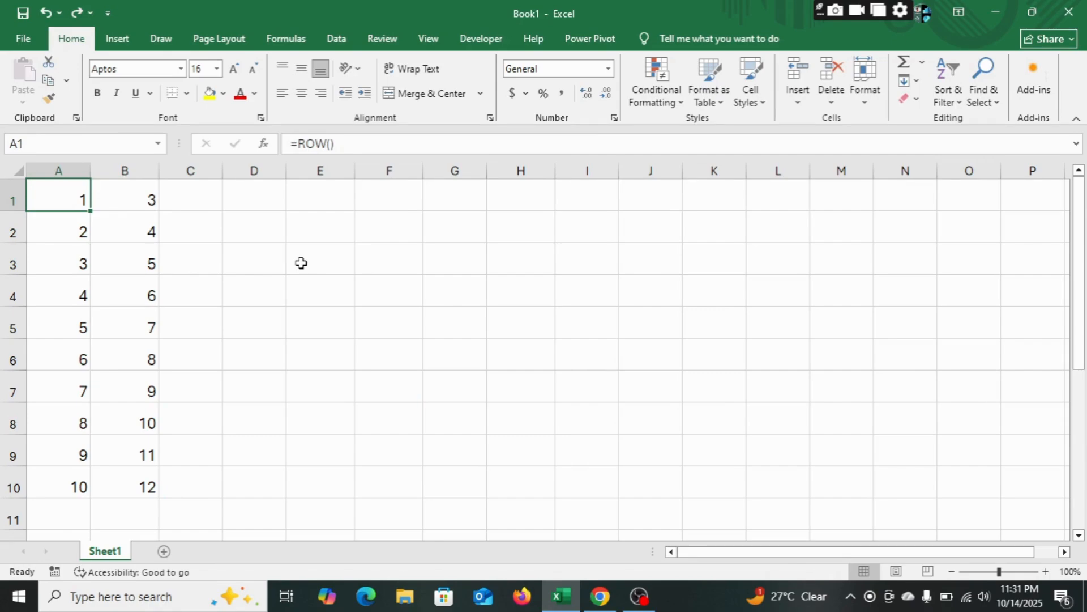
click(200, 202)
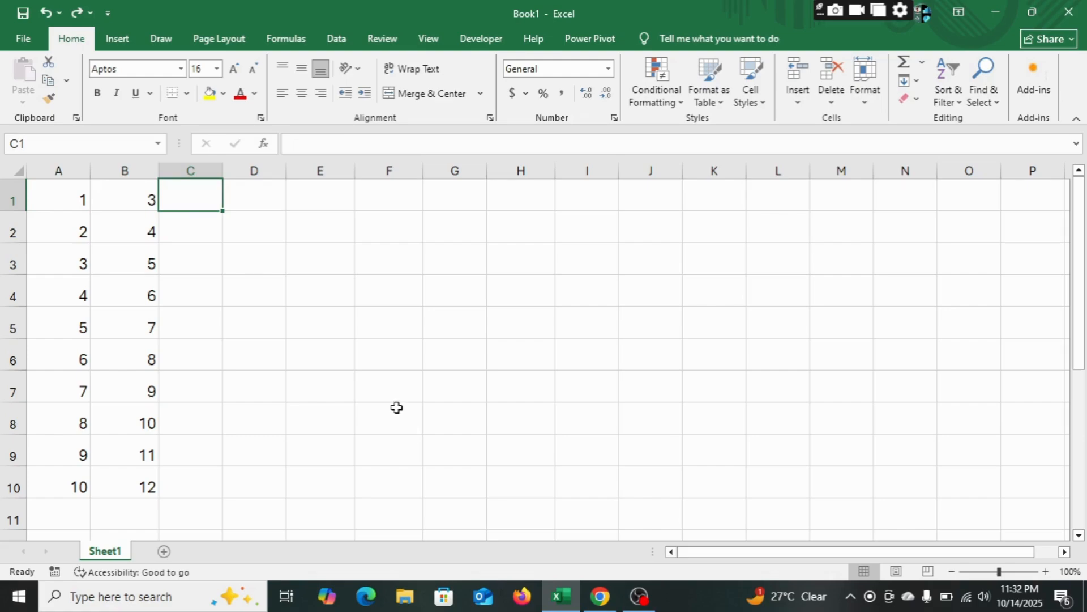
text(=)
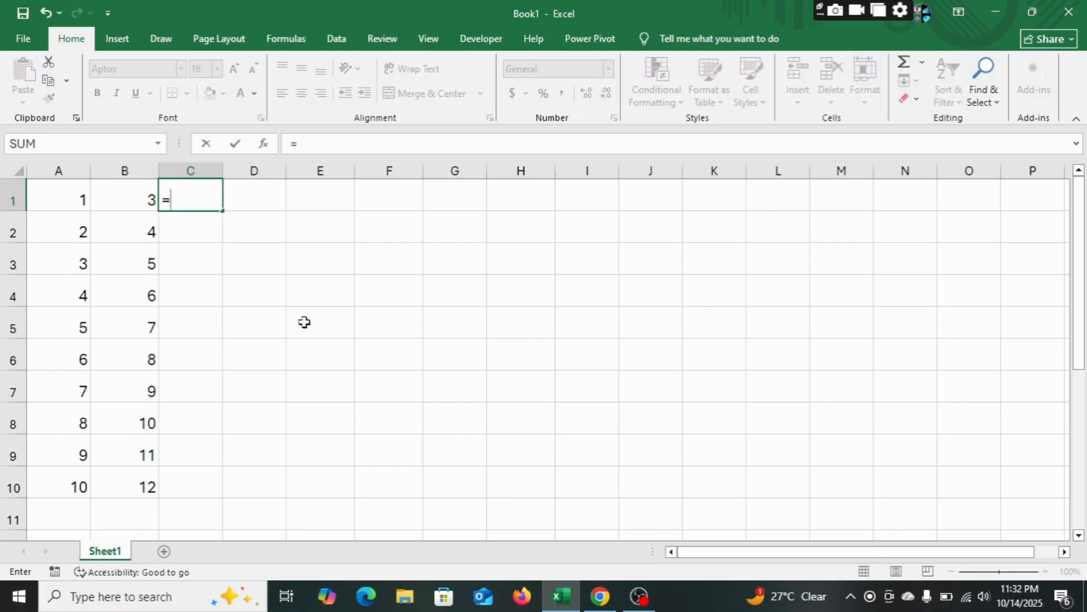
click(65, 193)
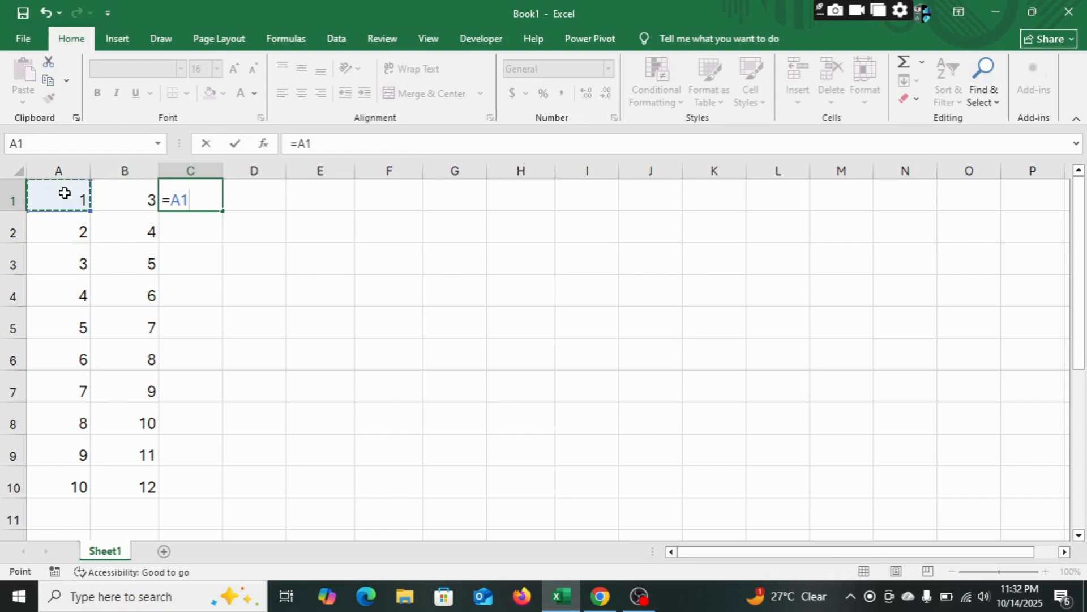
text(*)
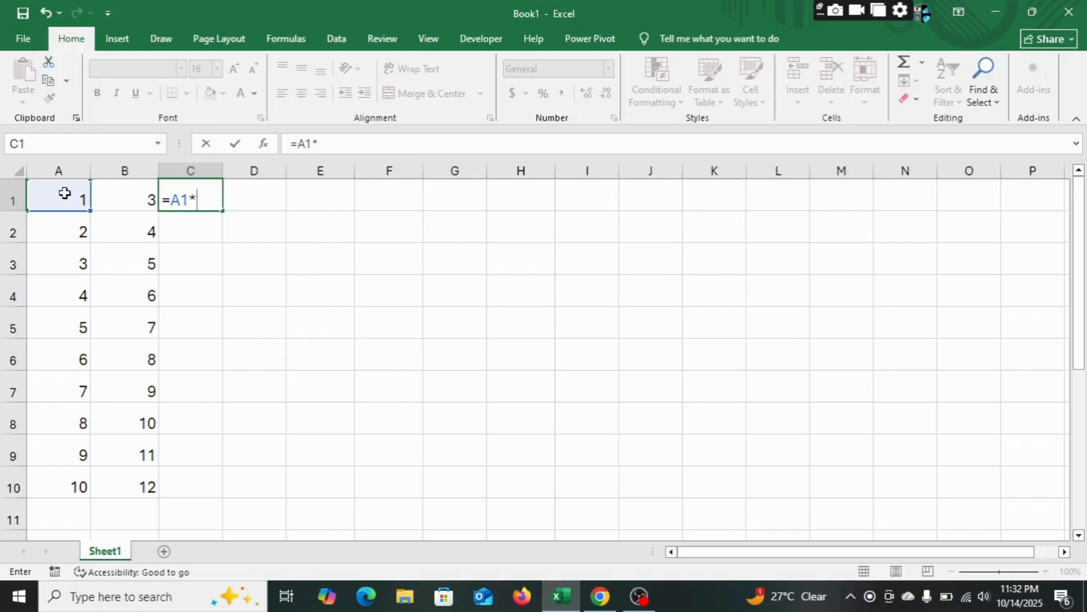
text(indi)
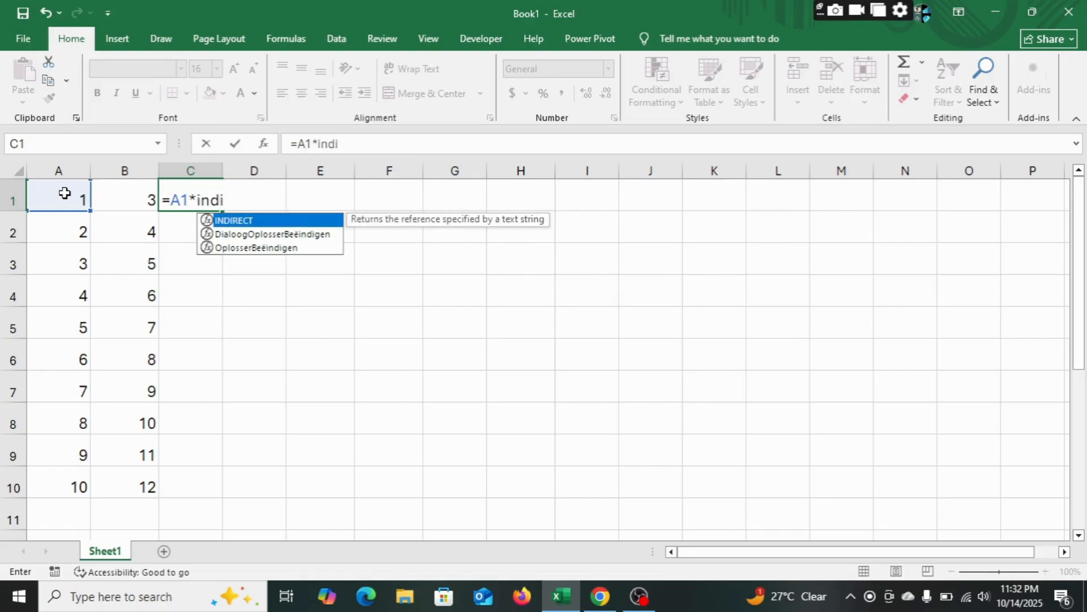
key(Tab)
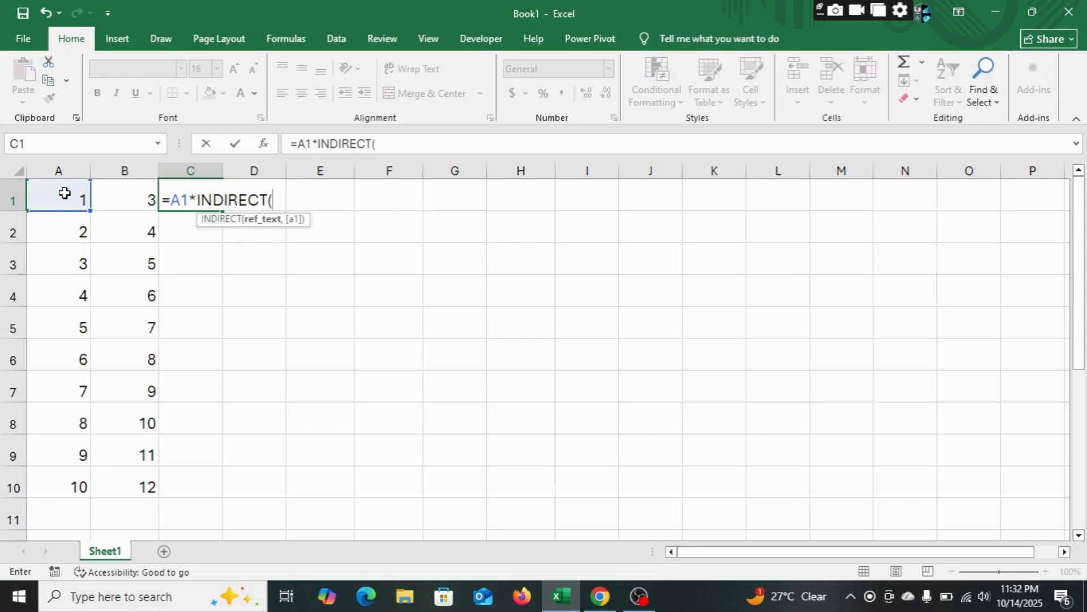
text("B"&row)
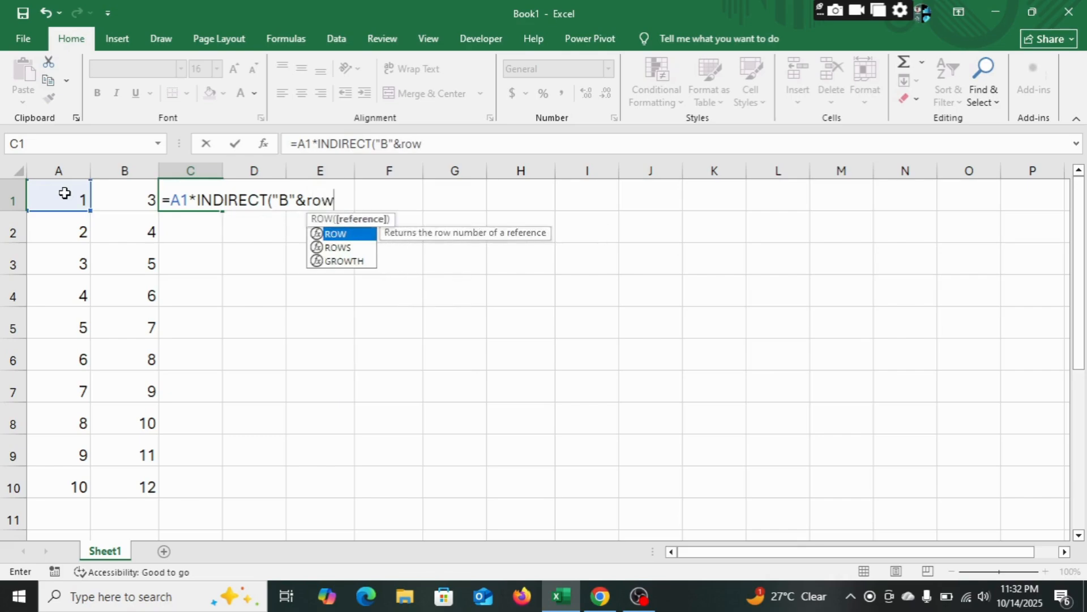
key(Tab)
text())
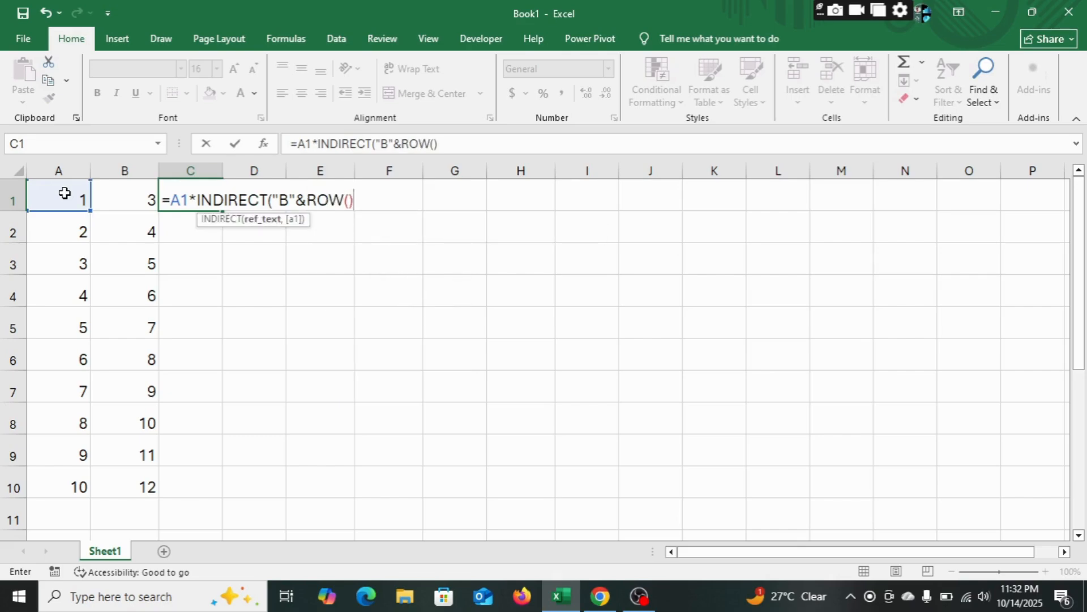
text())
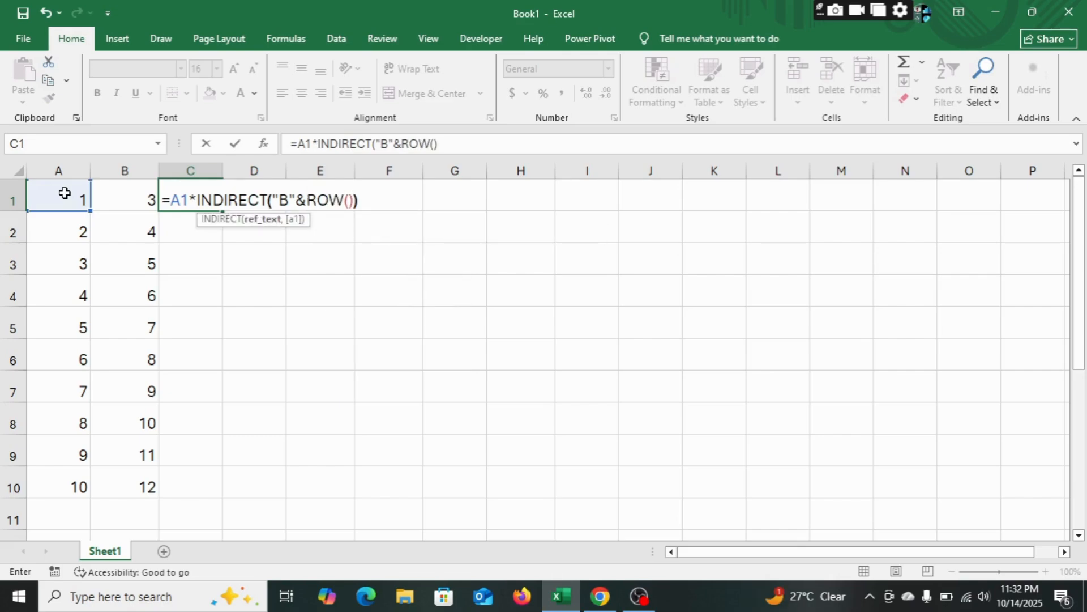
key(Return)
Fill the INDIRECT formula from C1 down through C10, then select D1
click(180, 198)
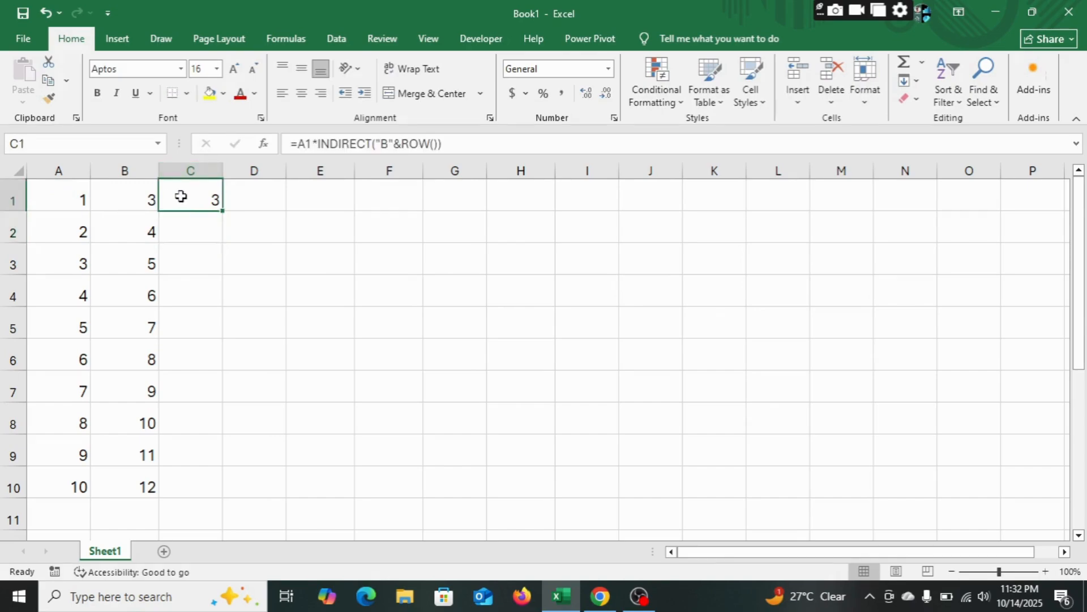
drag(228, 213, 203, 489)
click(480, 395)
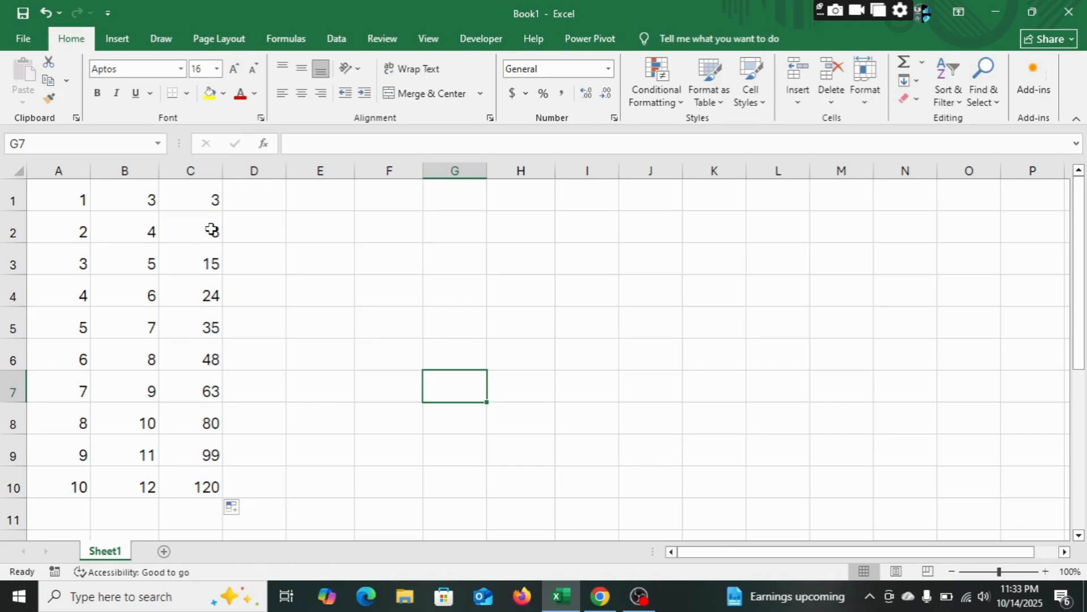
click(256, 207)
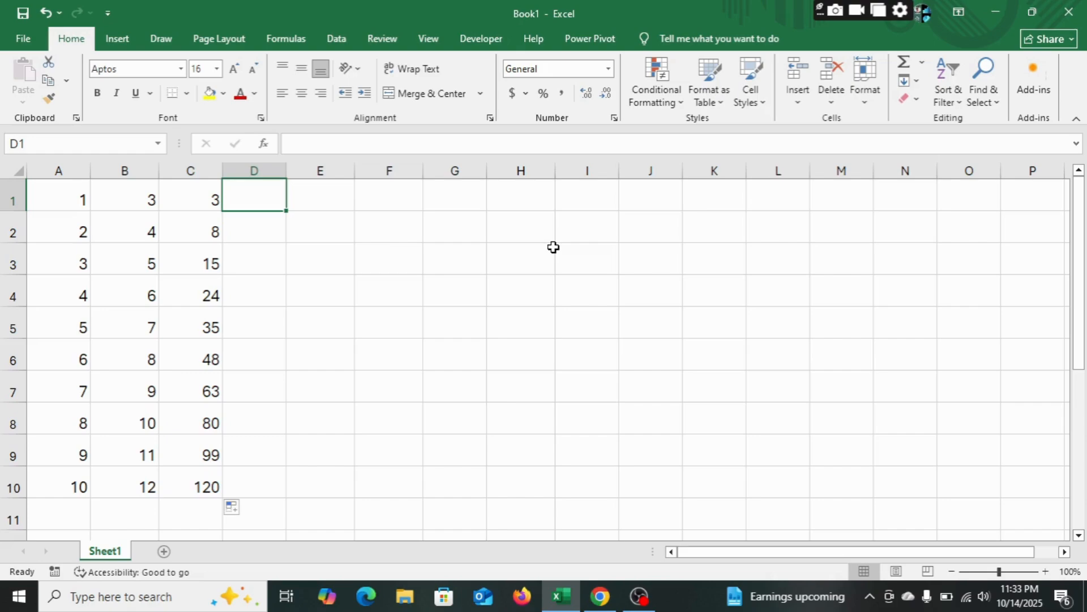
Enter the formula =IF(A1<10,A1+1,"") in D1
text(=)
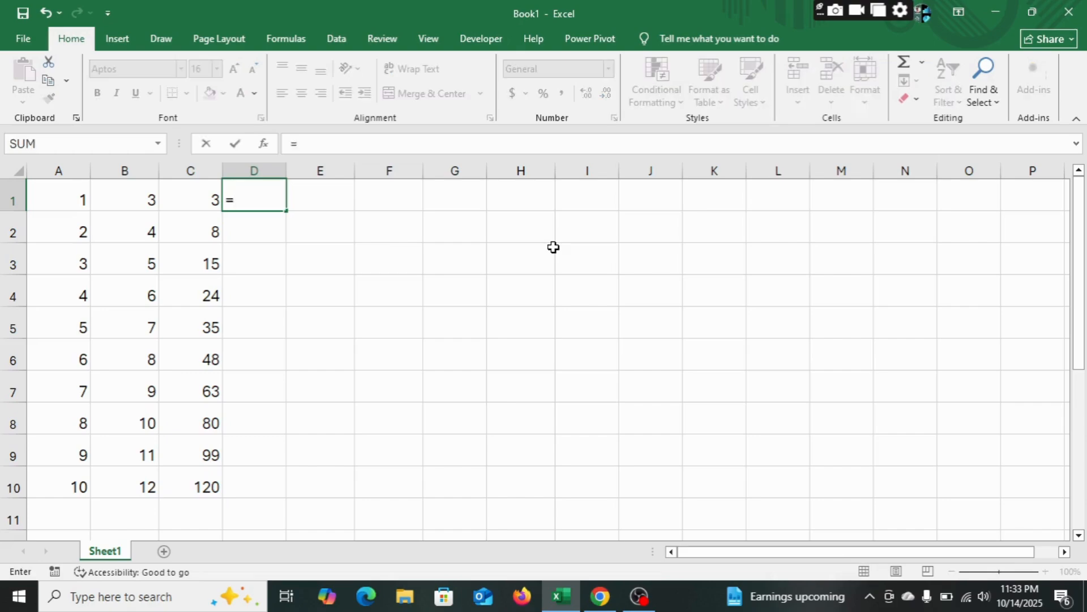
text(if)
key(Tab)
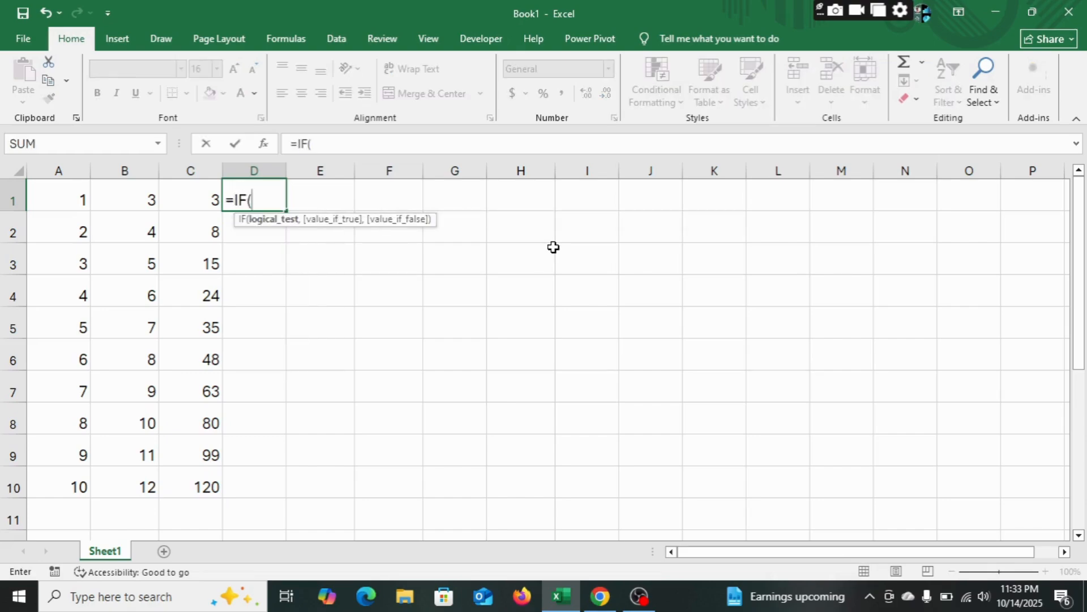
click(68, 201)
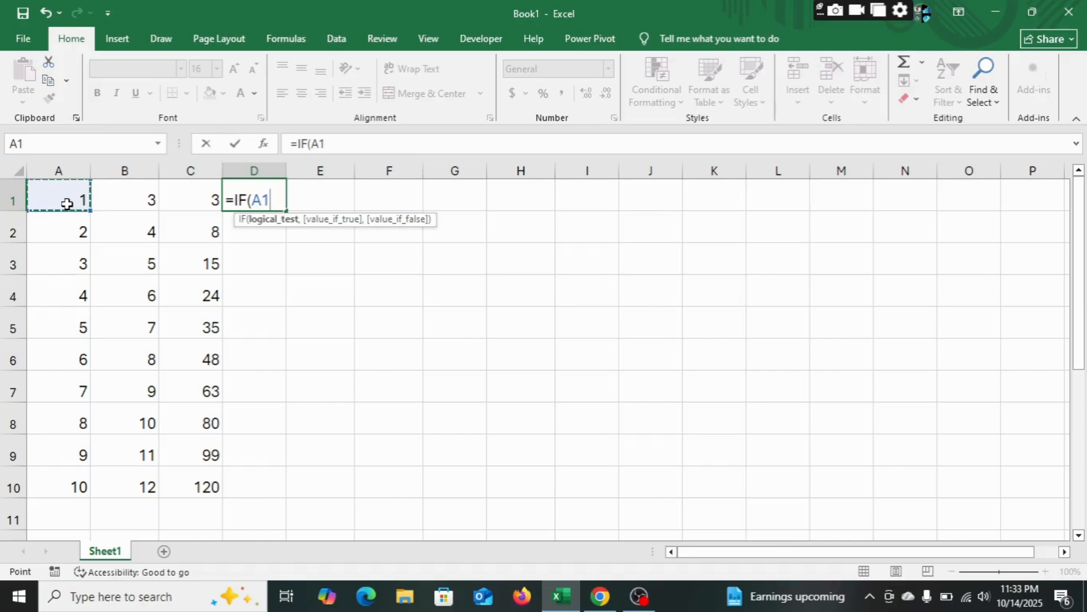
text(<10)
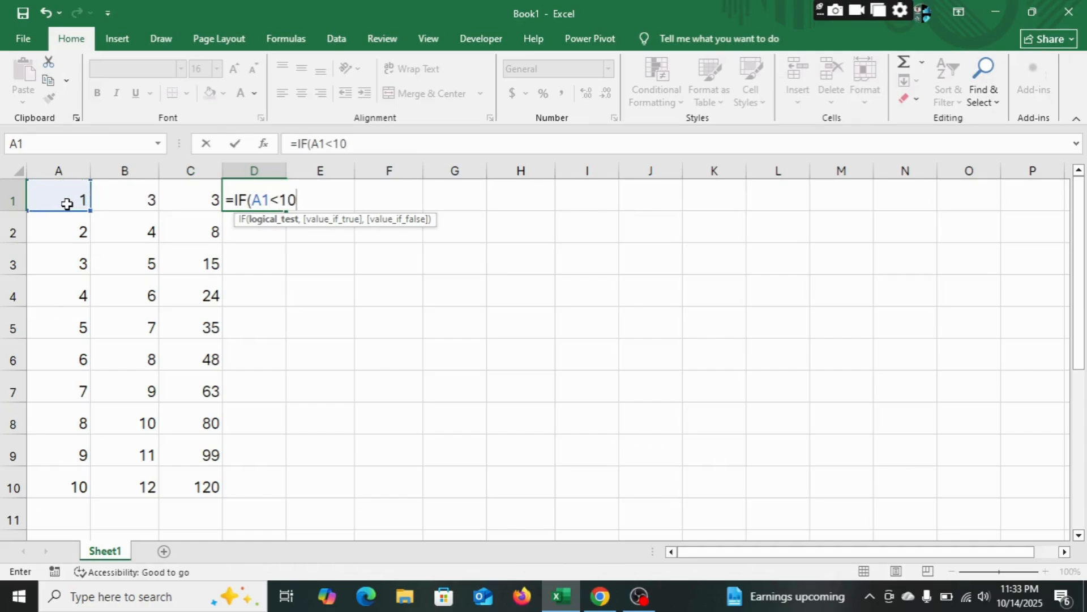
text(,)
click(57, 196)
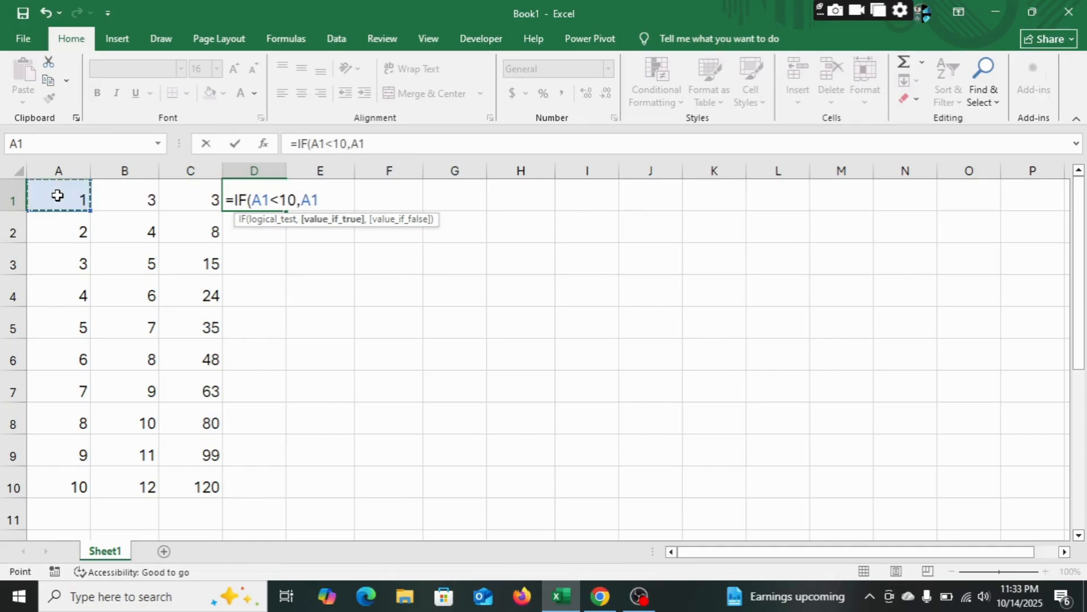
text(+1,"")
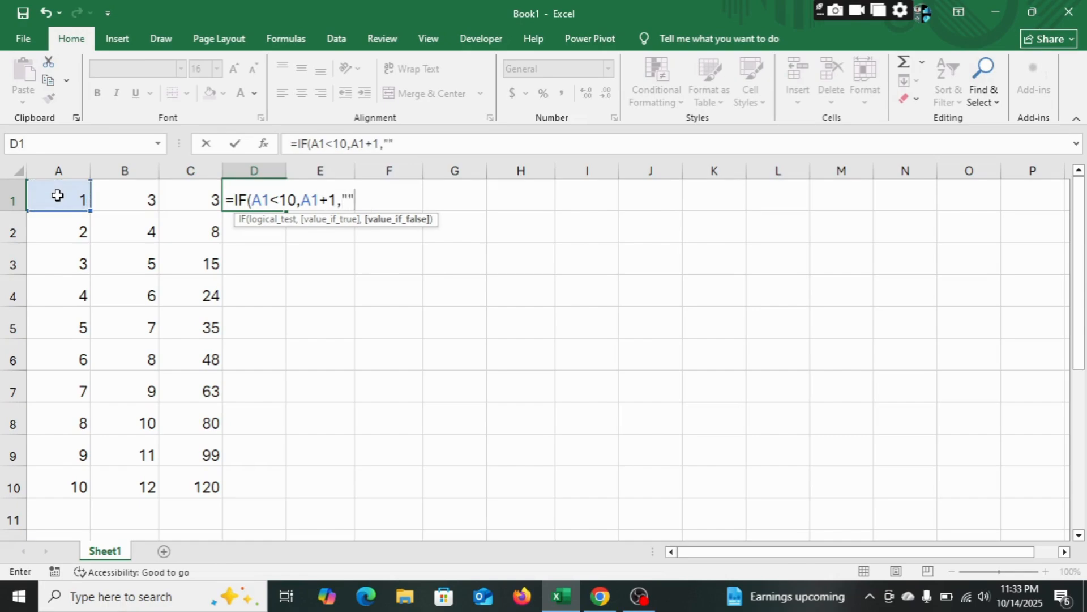
text())
key(Return)
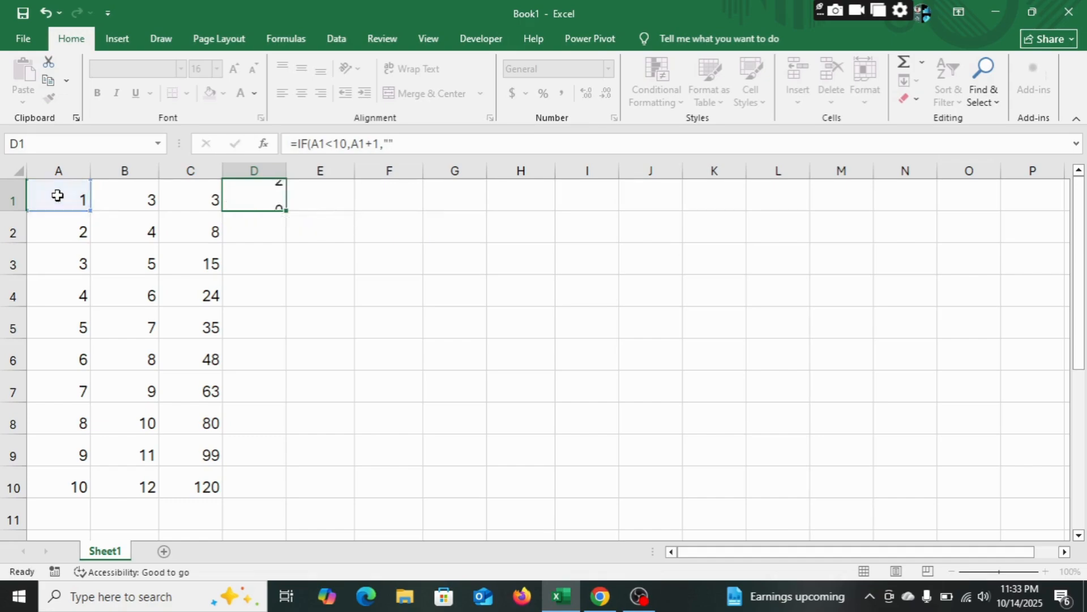
Fill the IF formula from D1 down through D9
click(250, 189)
drag(284, 211, 264, 466)
click(392, 318)
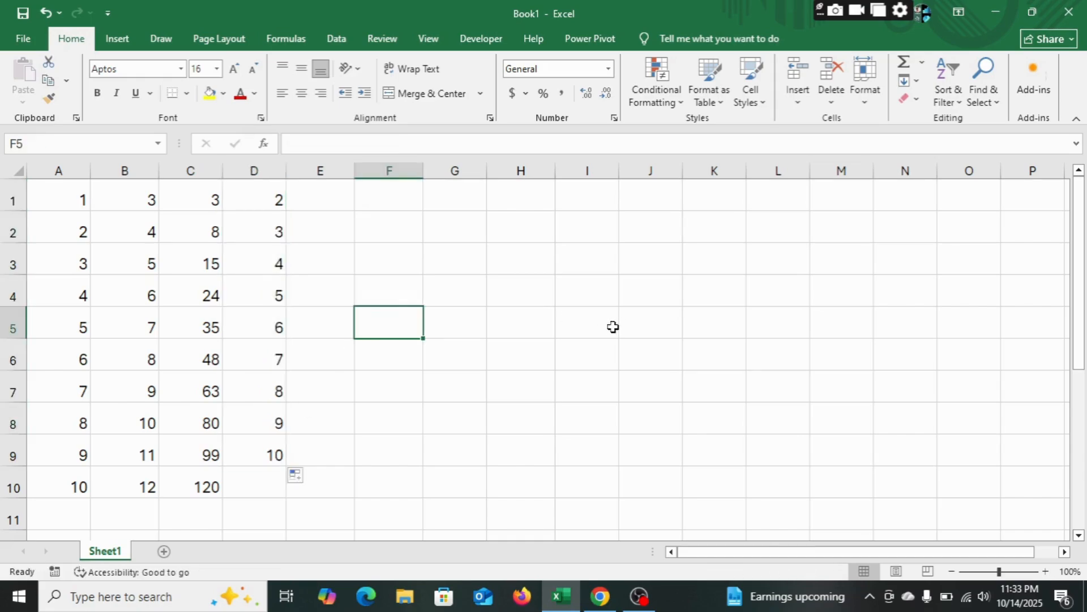
click(418, 405)
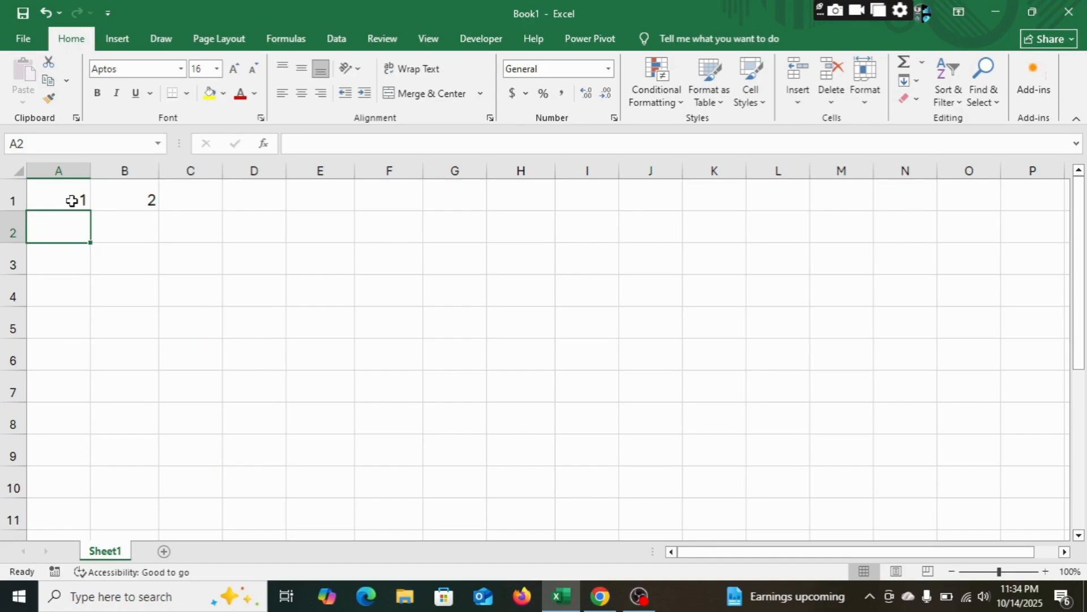
Complete the first 2x2 matrix by entering 3 in A2 and 4 in B2
text(3)
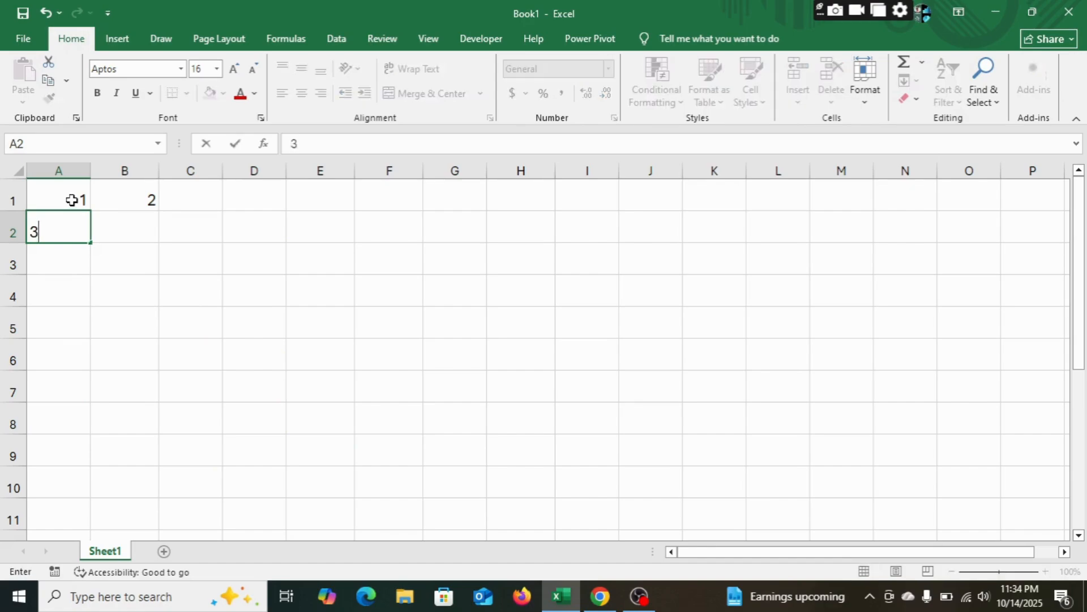
key(Tab)
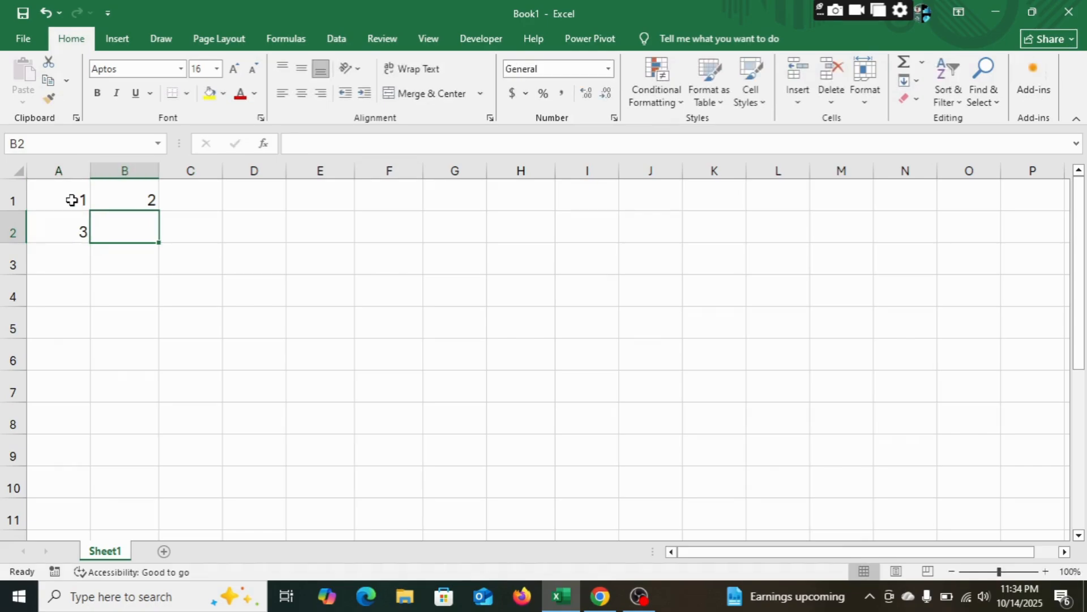
text(4)
key(Tab)
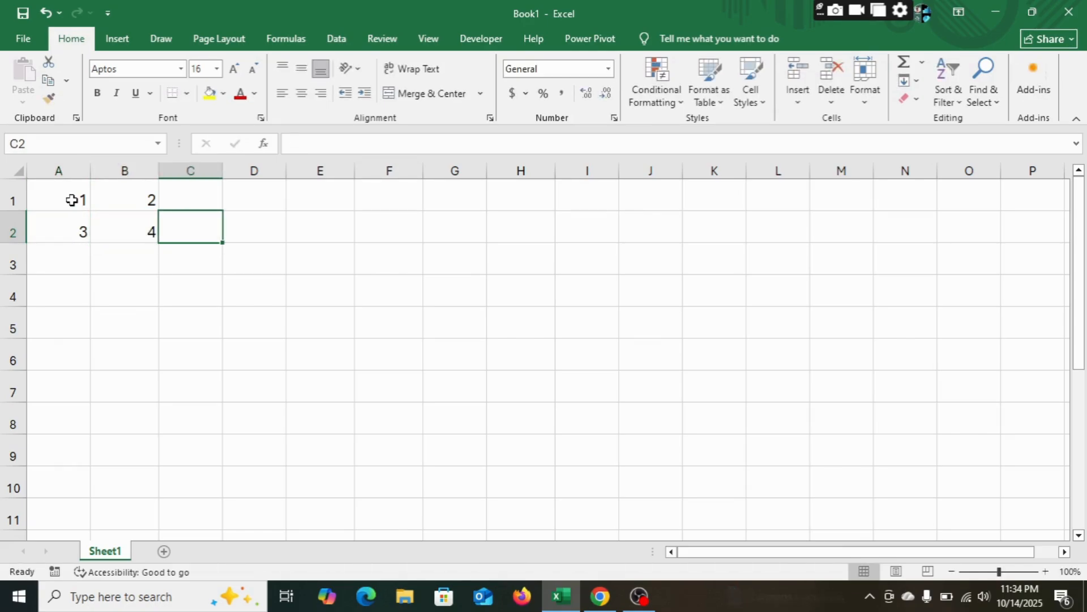
Enter the second 2x2 matrix in C1:D2, with 5 and 6 in row 1 and 7 and 8 in row 2
click(197, 194)
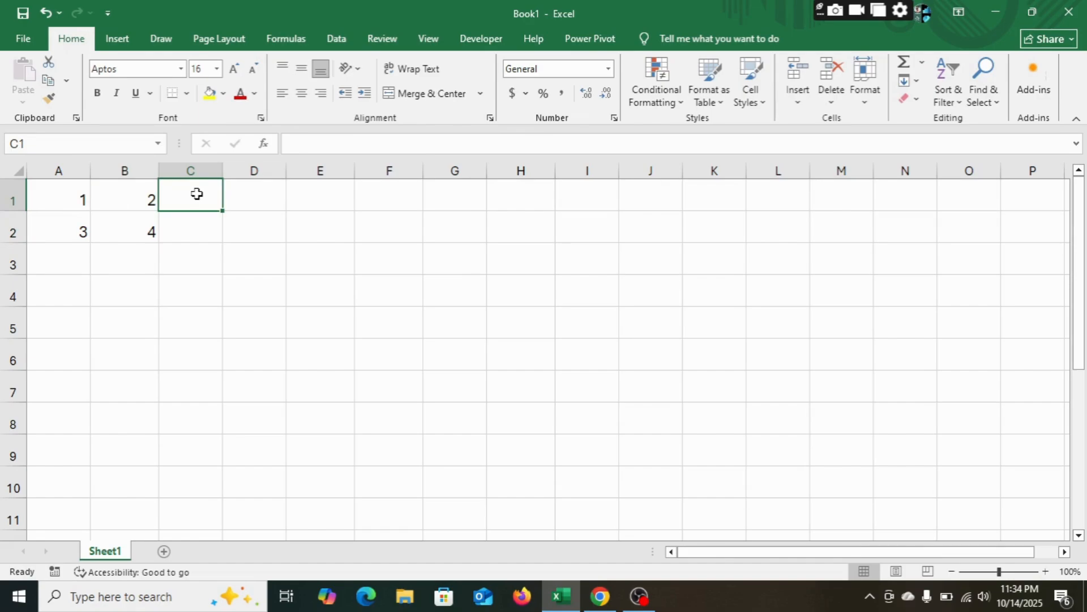
text(5)
key(Tab)
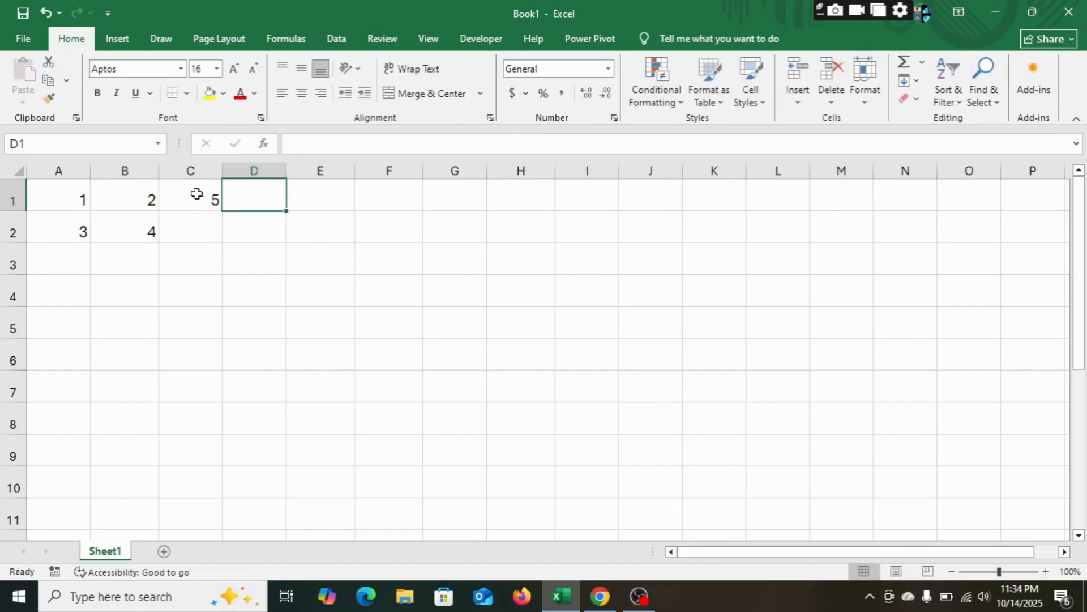
text(6)
key(Return)
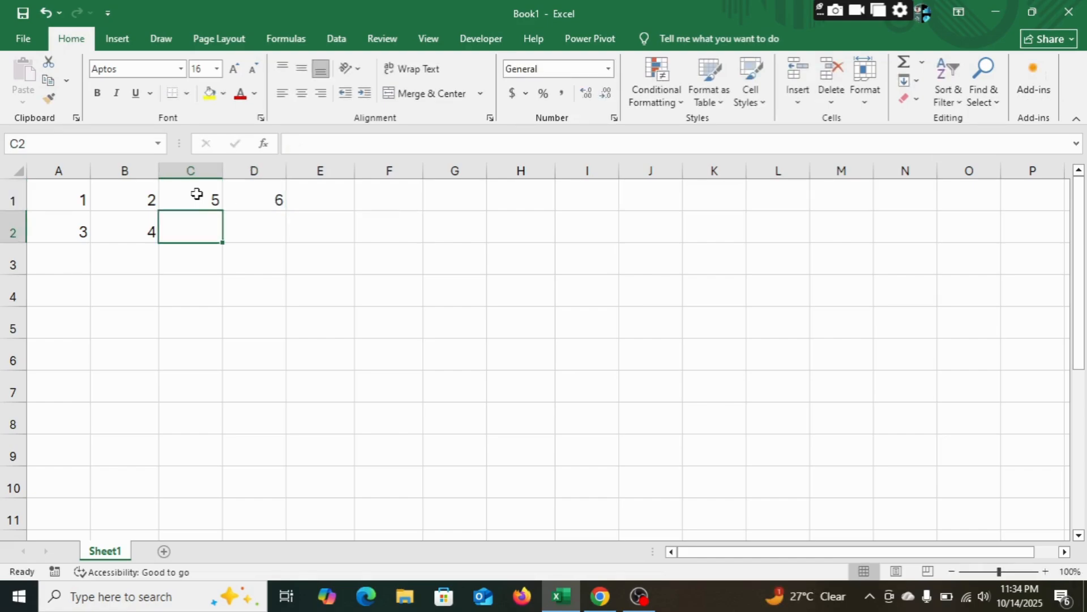
text(7)
key(Tab)
text(8)
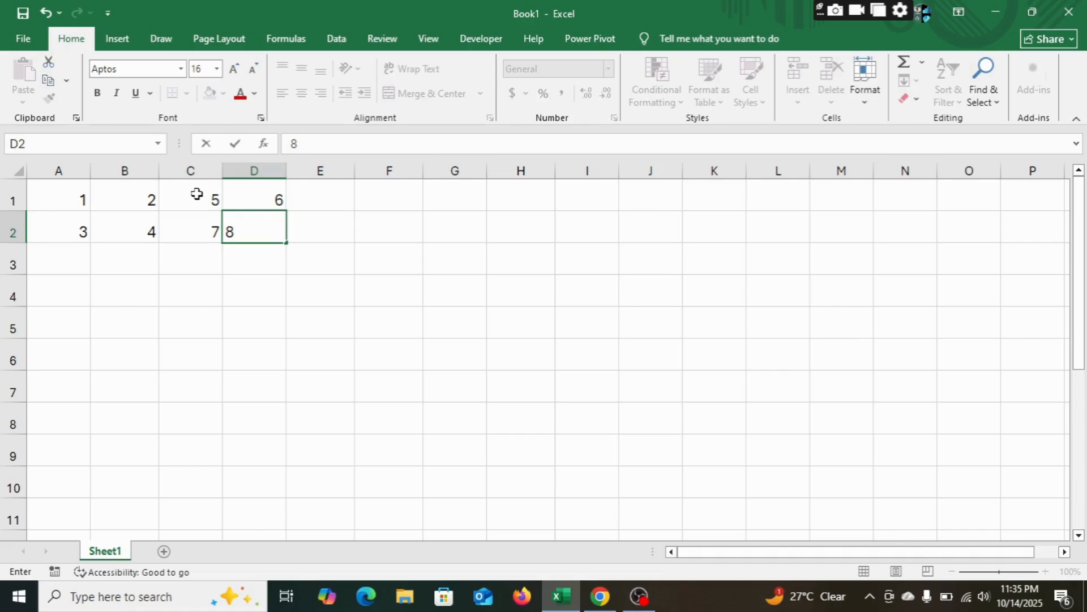
key(Return)
Enter =MMULT(A1:B2,C1:D2) as an array formula across E1:F2
click(317, 191)
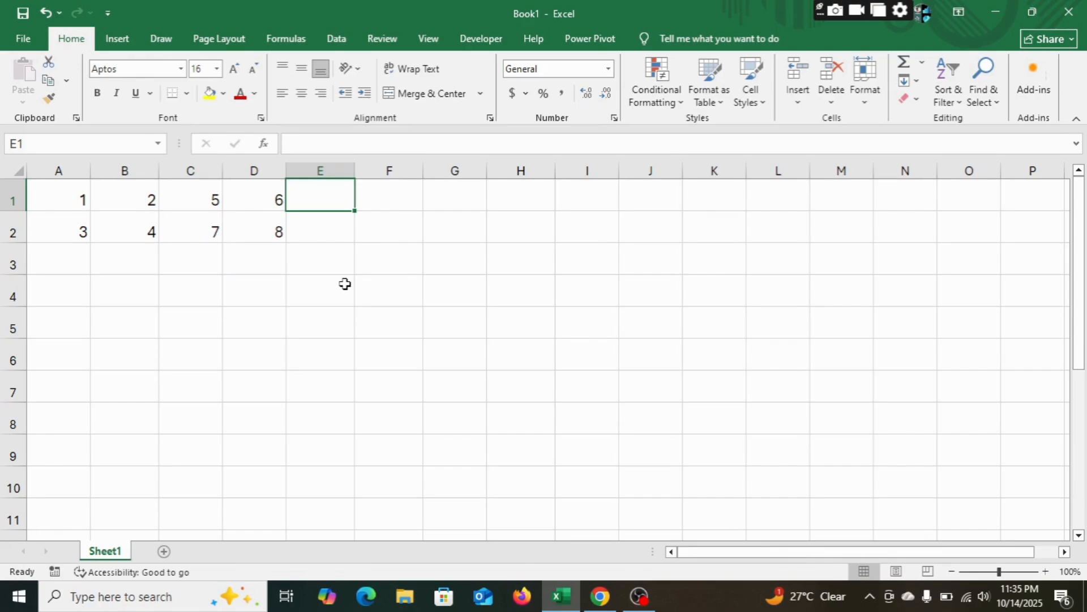
click(483, 245)
drag(306, 191, 399, 230)
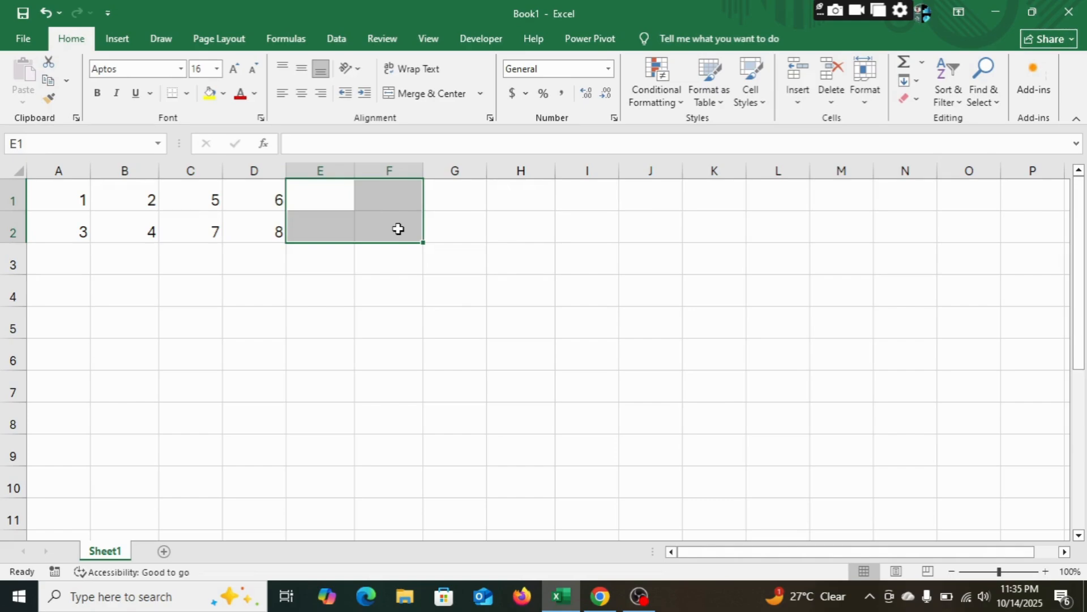
text(=)
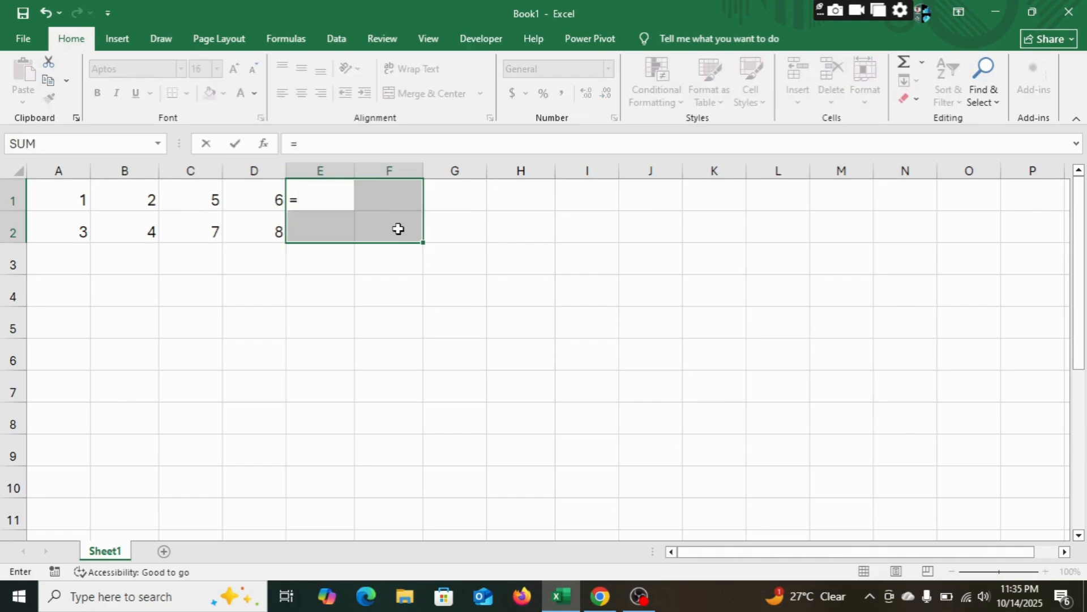
text(mm)
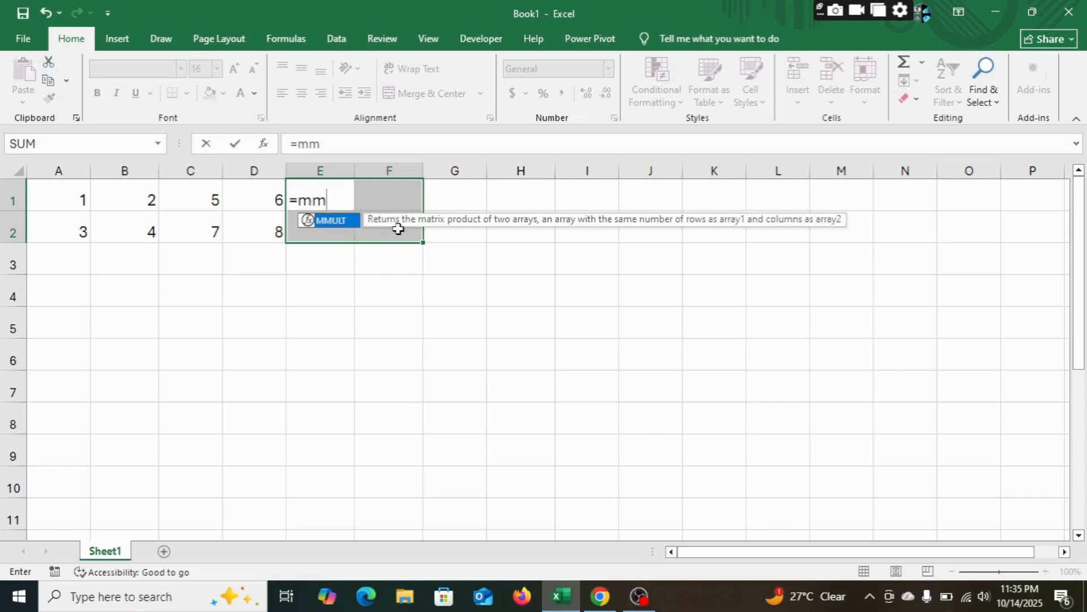
key(Tab)
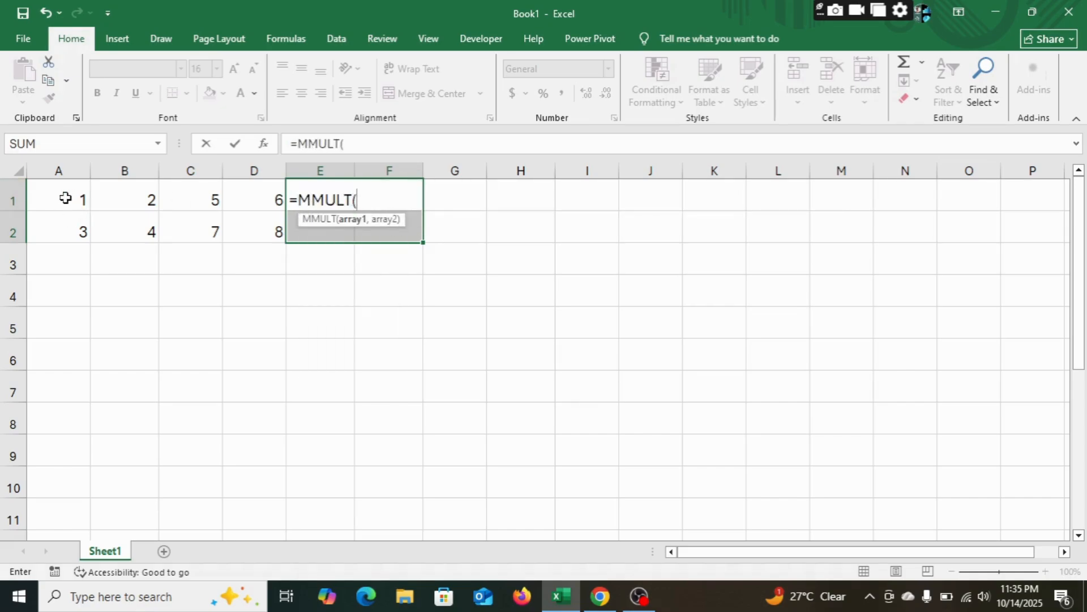
drag(66, 198, 122, 232)
text(,)
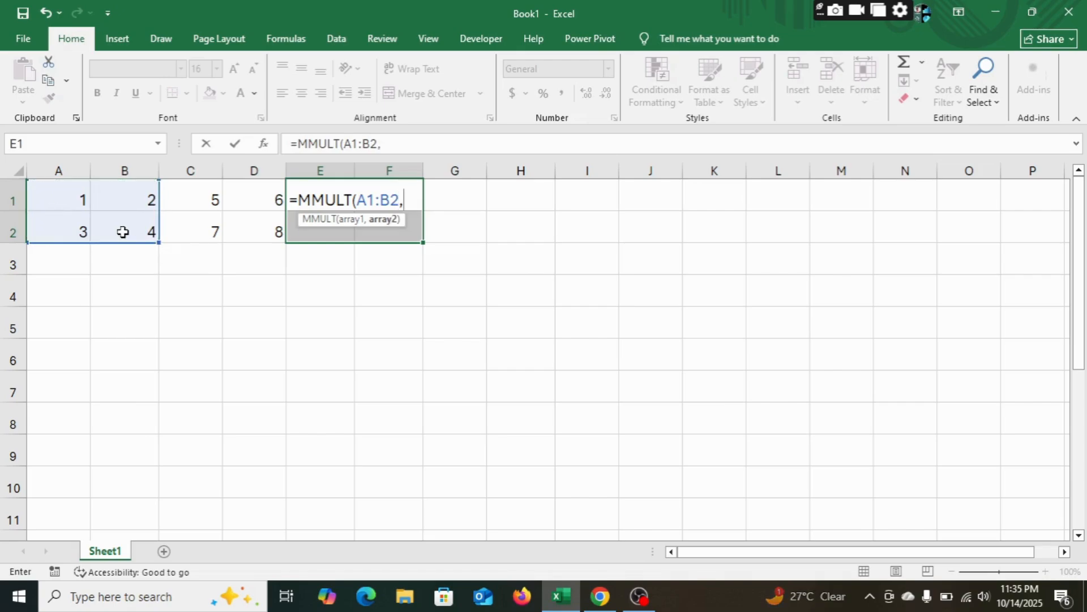
drag(193, 191, 264, 228)
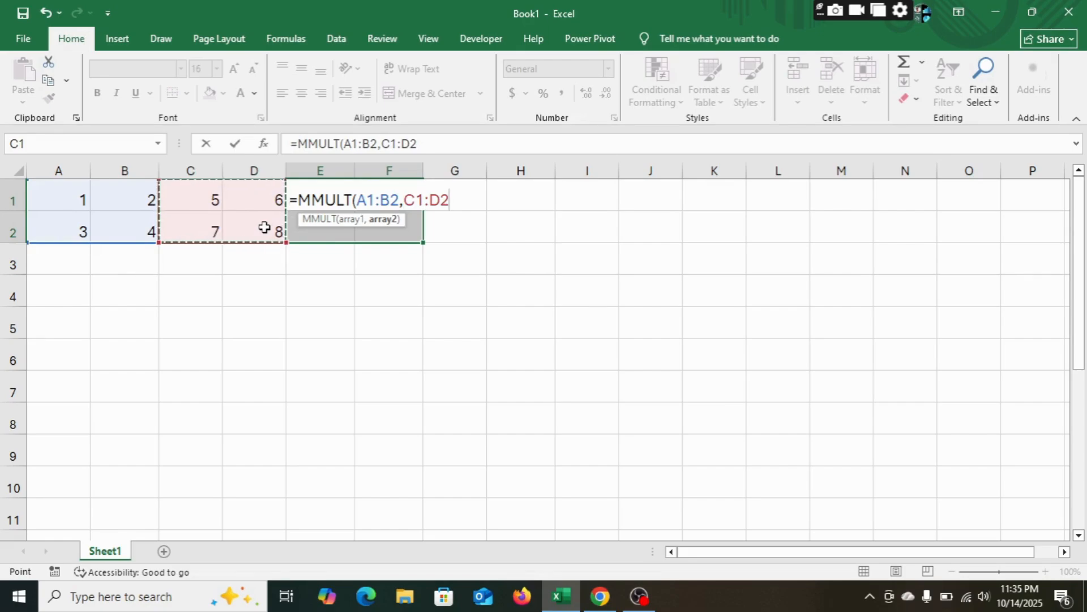
text())
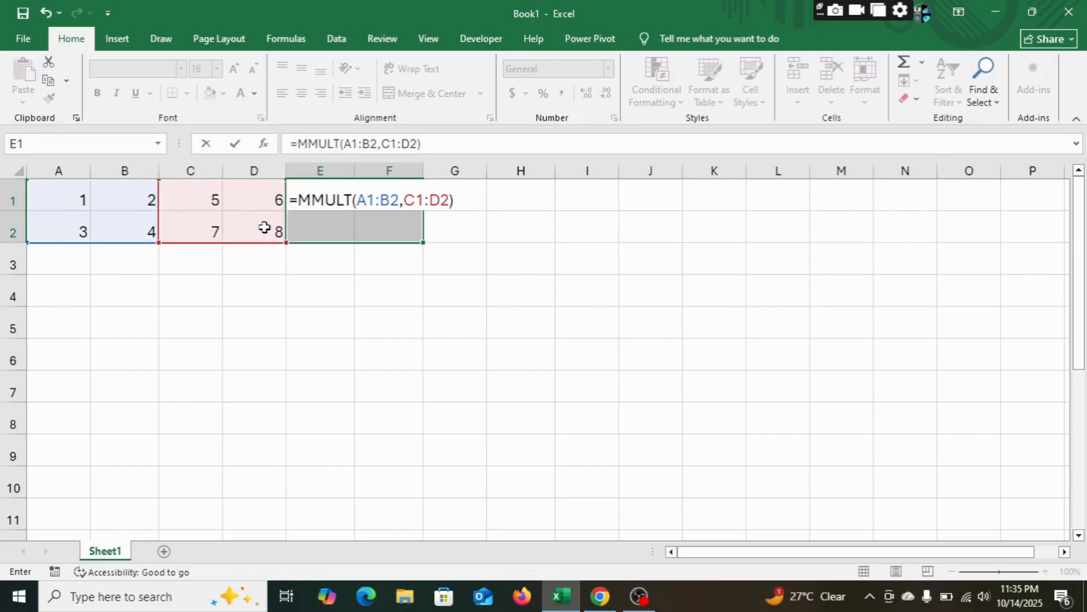
key(ctrl+shift+Return)
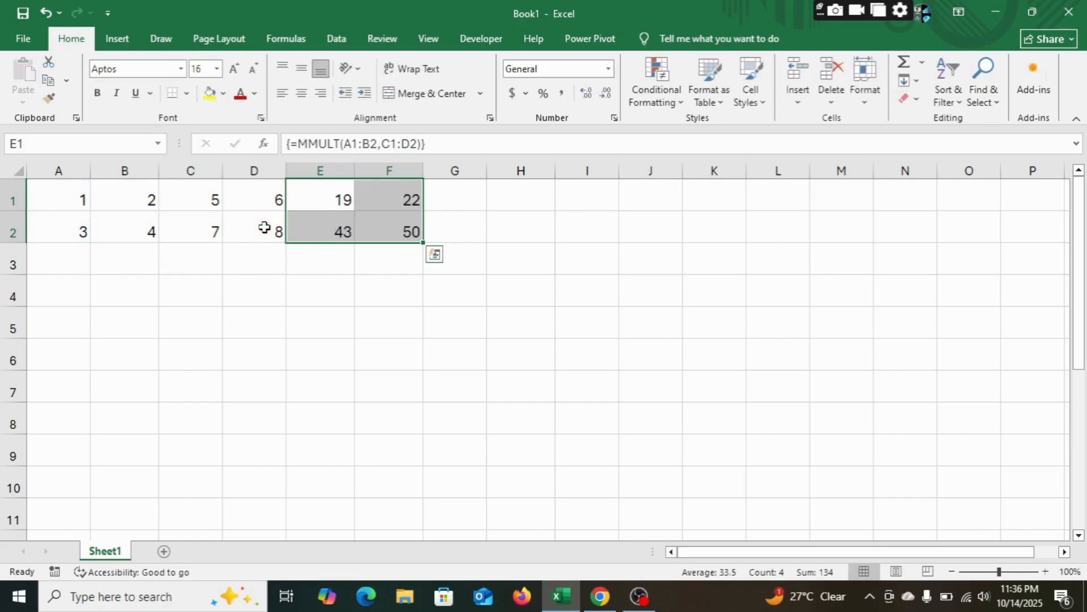
click(531, 291)
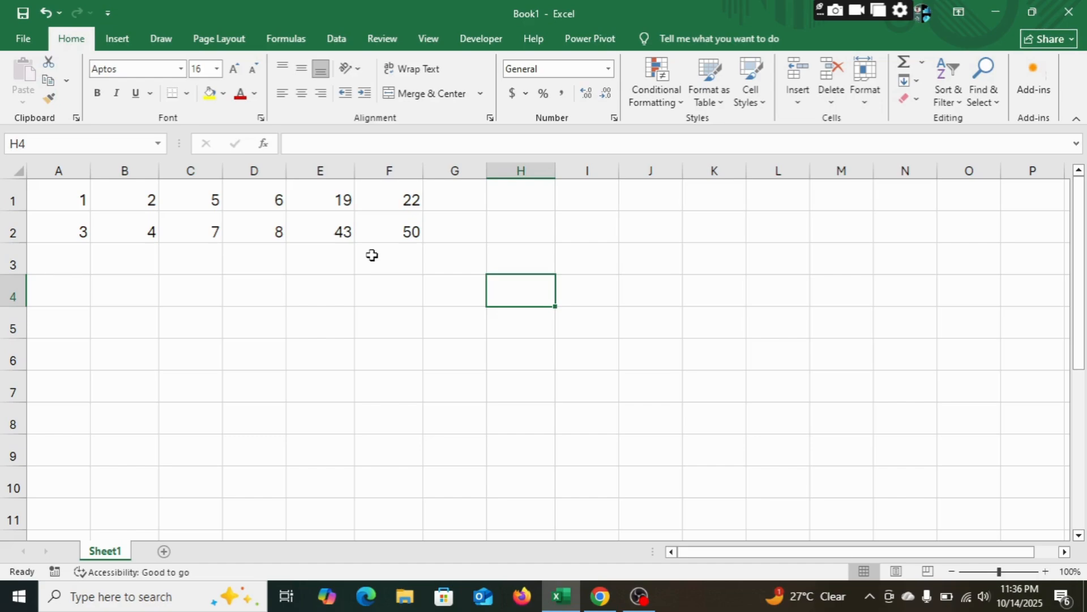
Write out the first matrix element's products as text, with 1*5 in E4 and 2*7 in F4
click(302, 302)
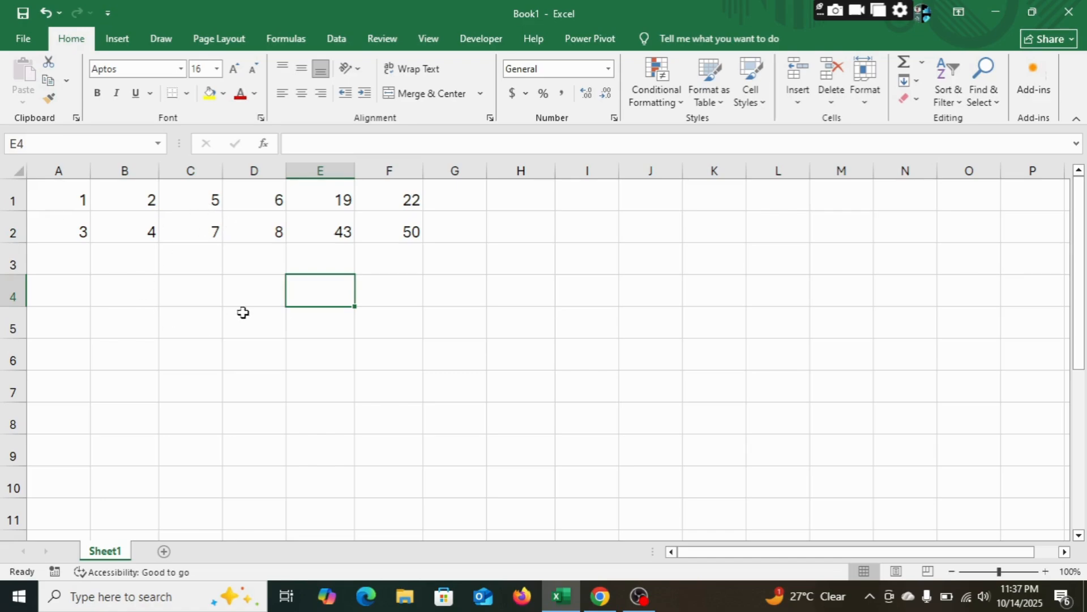
text(1*5)
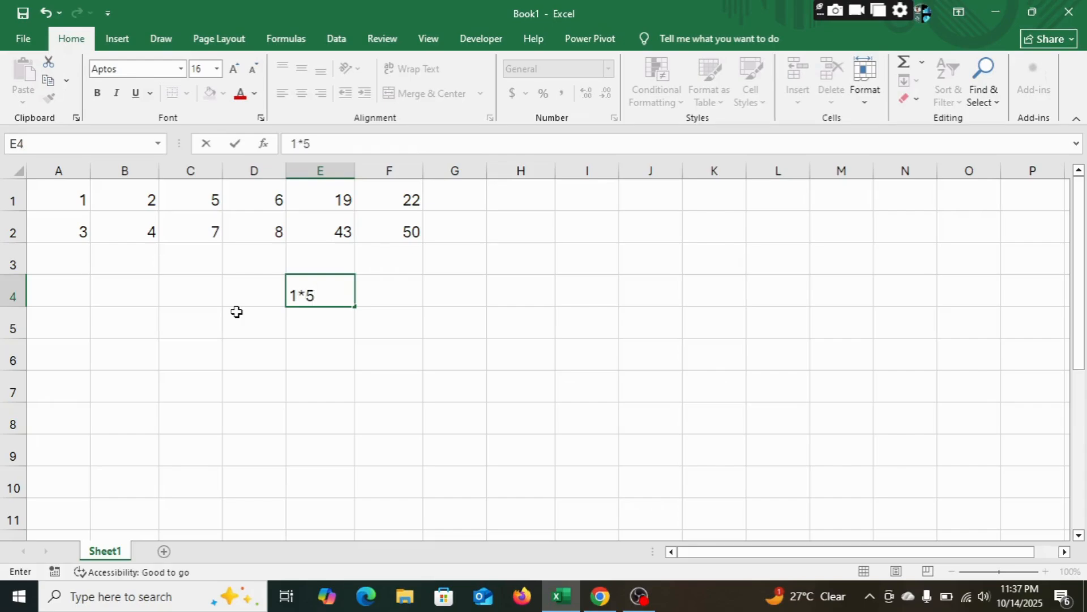
key(Tab)
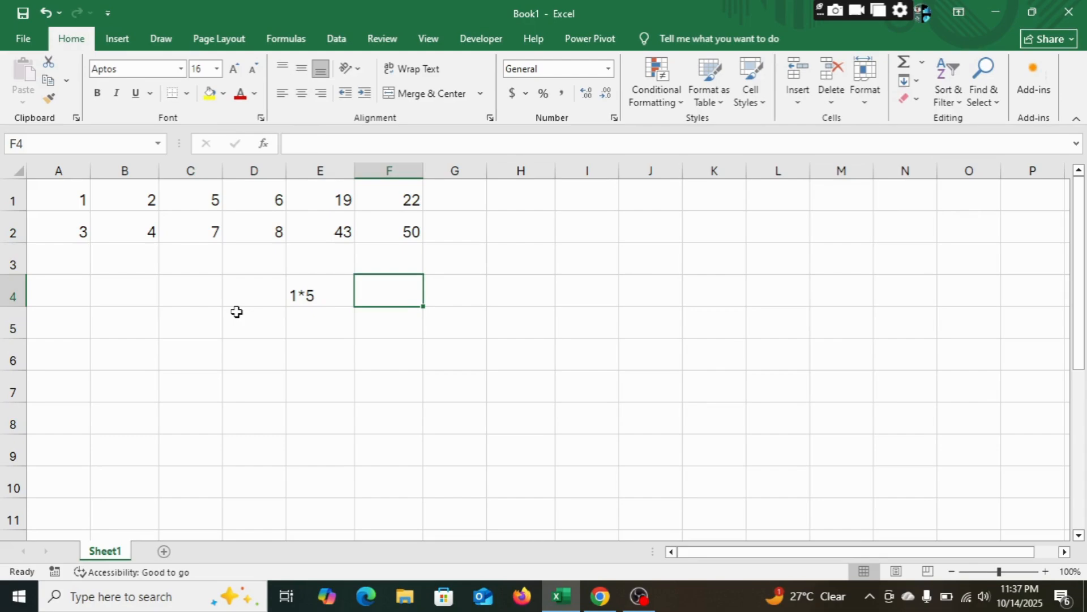
text(2*7)
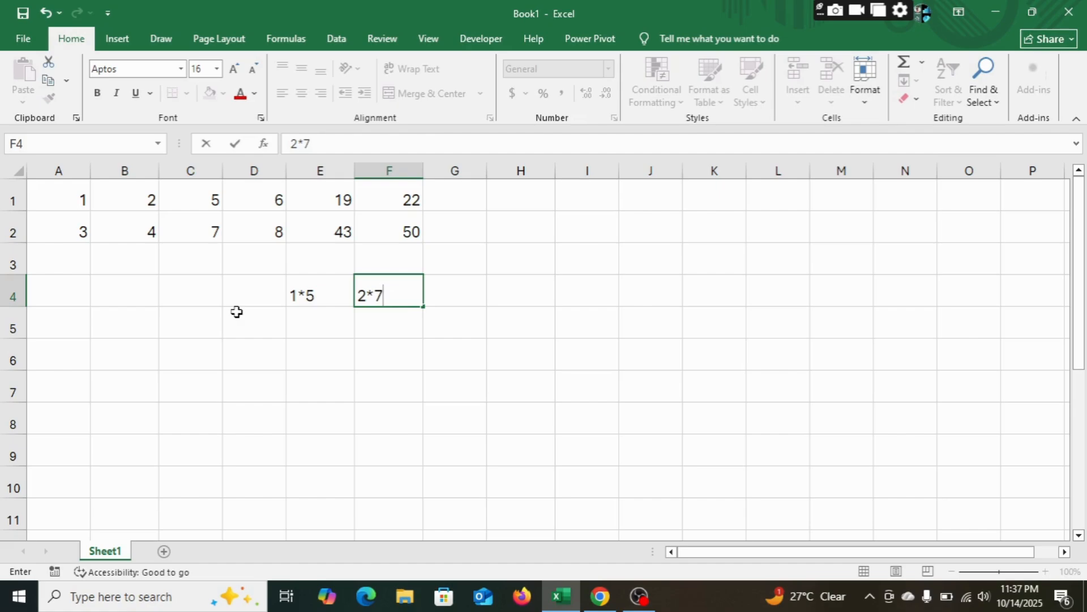
key(Tab)
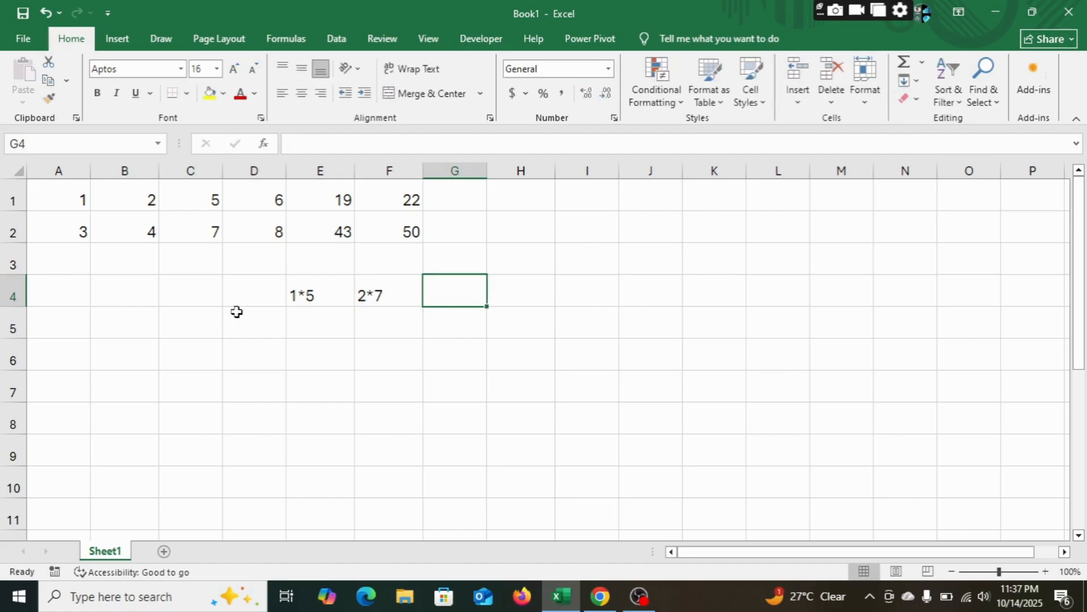
Add the two products with the formula =5+14 in G4
text(=5)
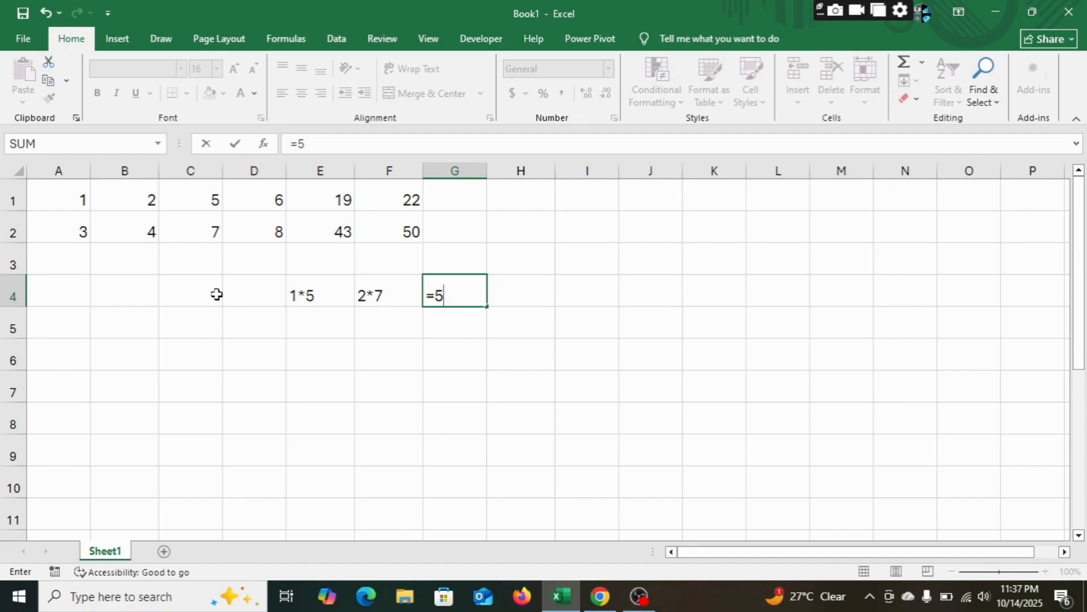
text(*)
key(BackSpace)
text(+14)
key(Return)
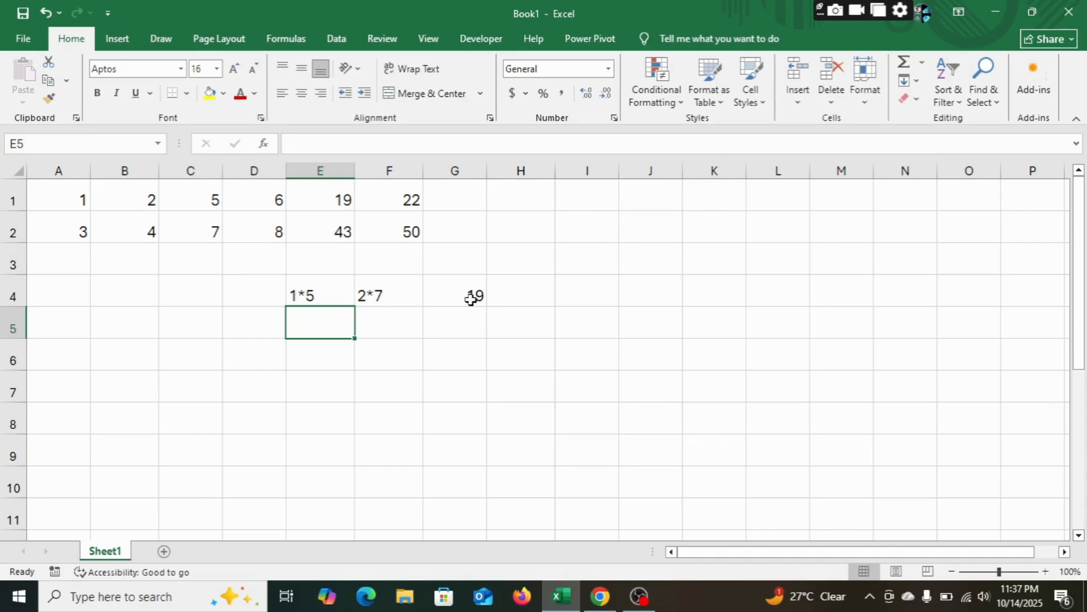
Work out the second matrix element in row 5, with 1*6 in E5, 2*8 in F5 and the formula =6+16 in G5
text(1*6)
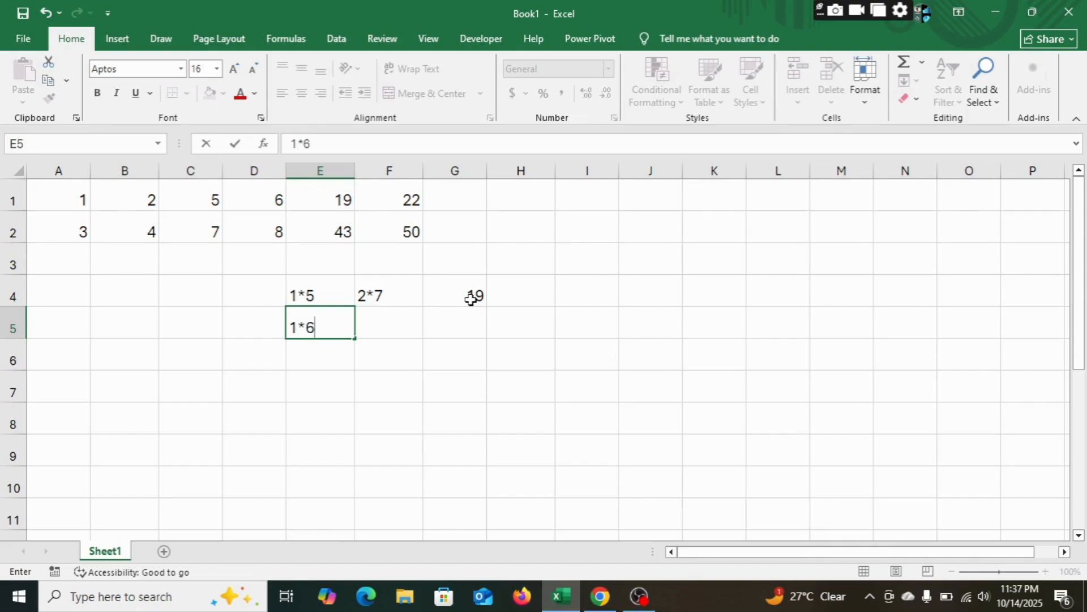
key(Tab)
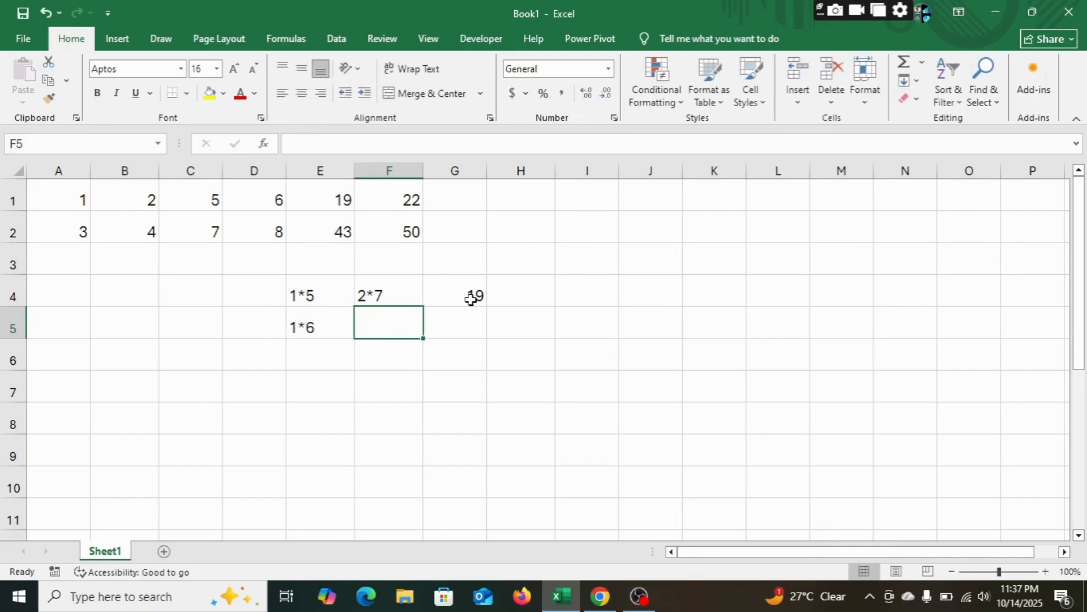
text(2*8)
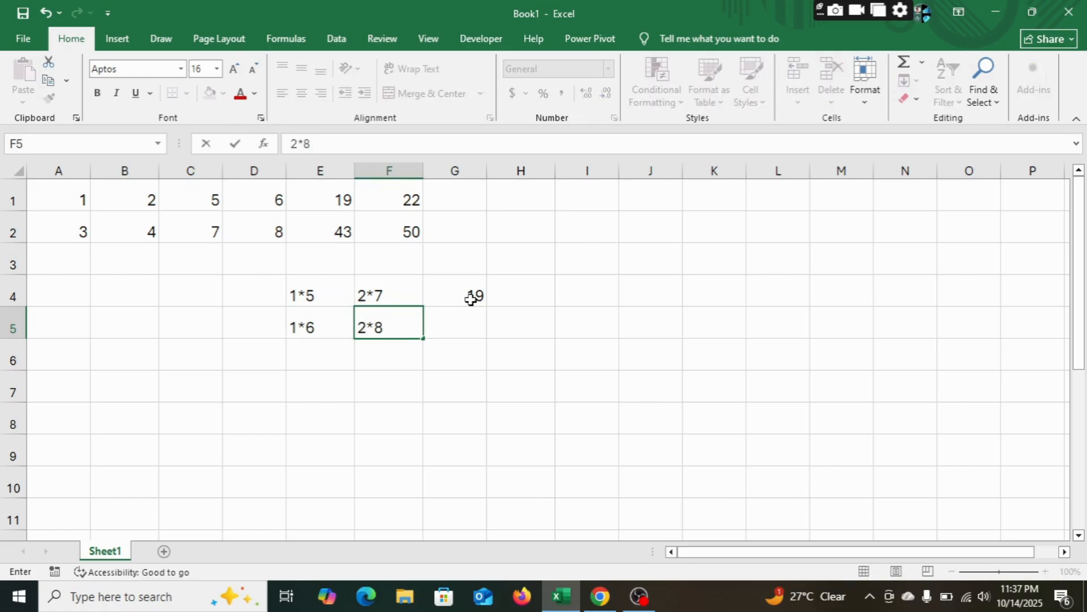
key(Tab)
text(=)
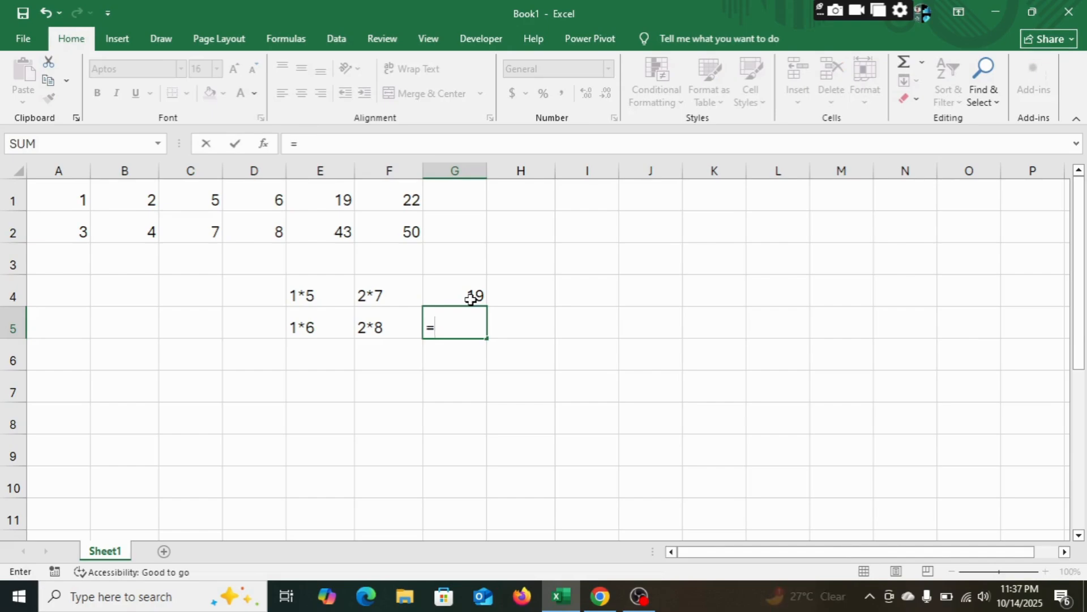
text(6+)
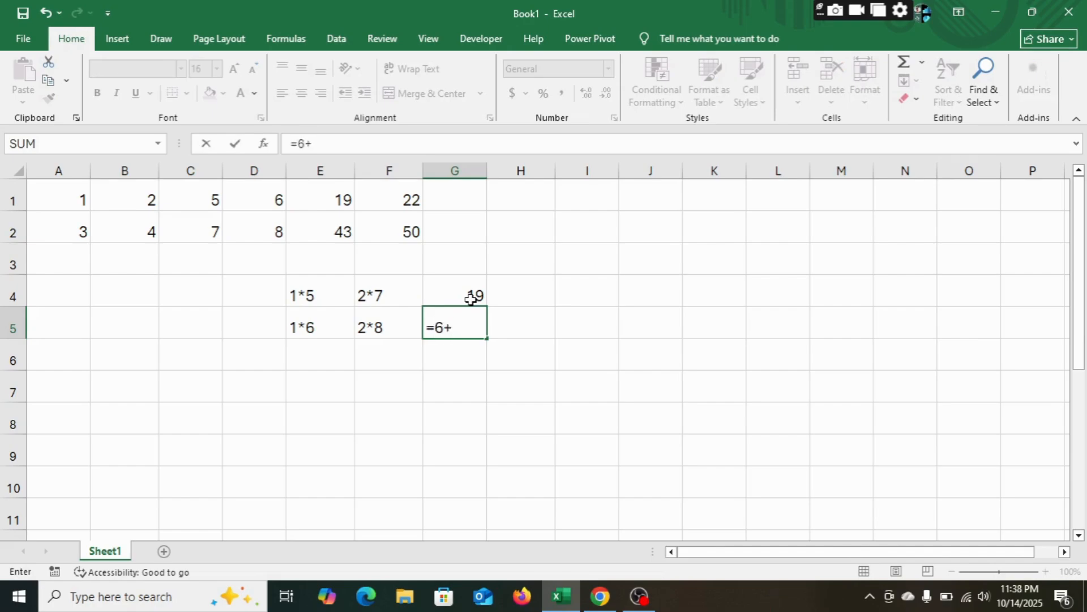
text(16)
key(Return)
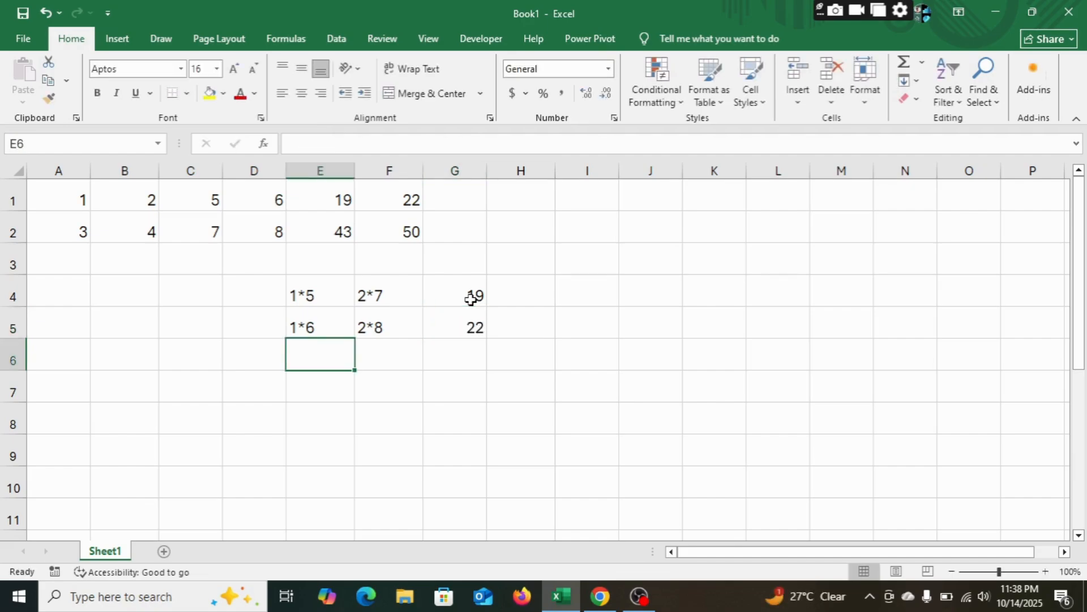
Work out the third matrix element in row 6, with 3*5 in E6, 4*7 in F6 and the formula =15+28 in G6
text(3*5)
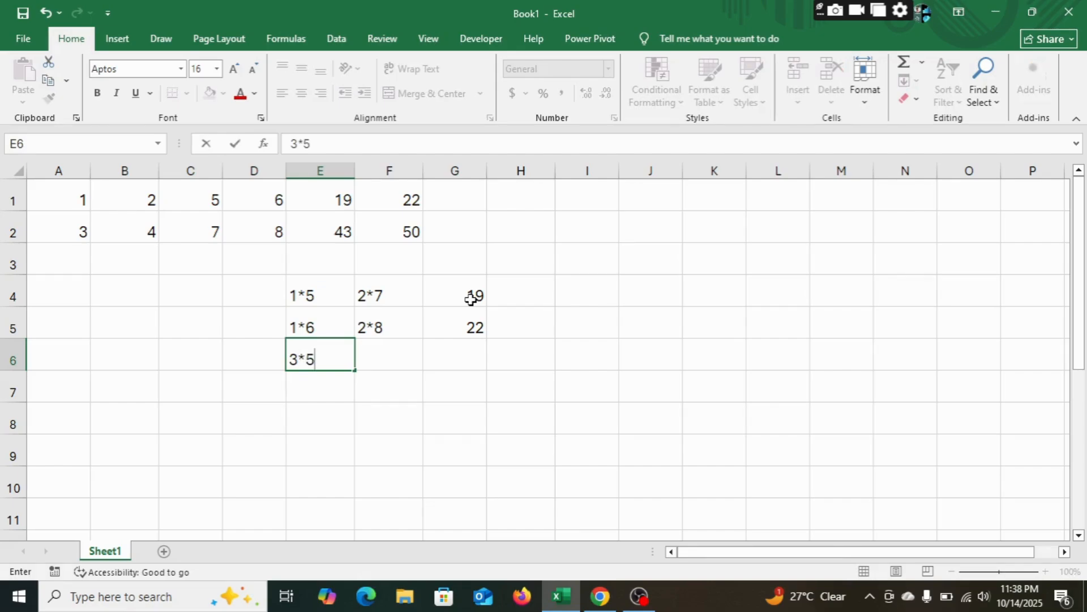
key(Tab)
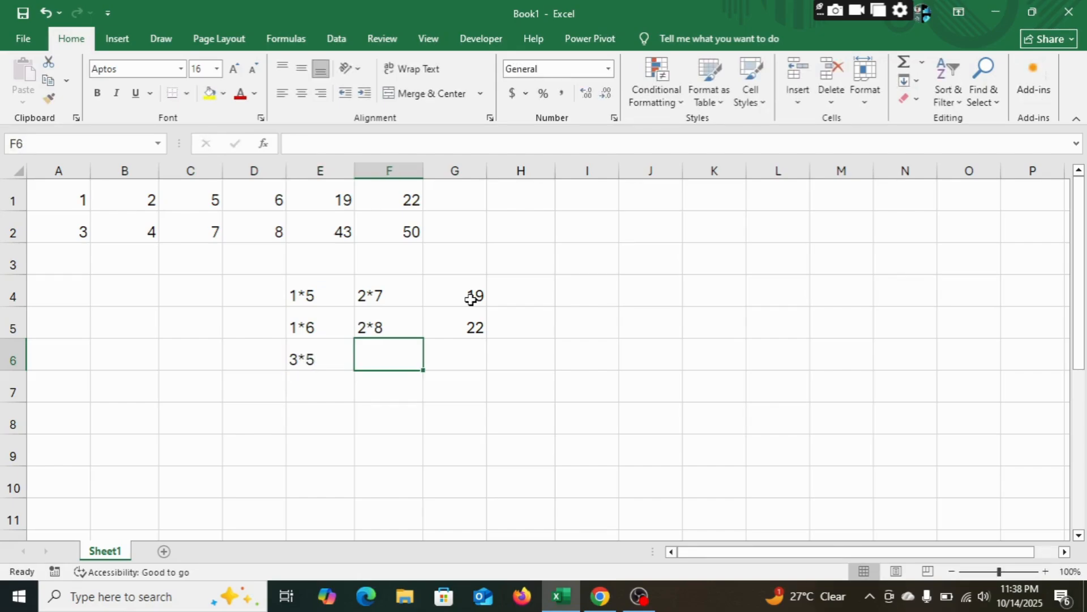
text(4*7)
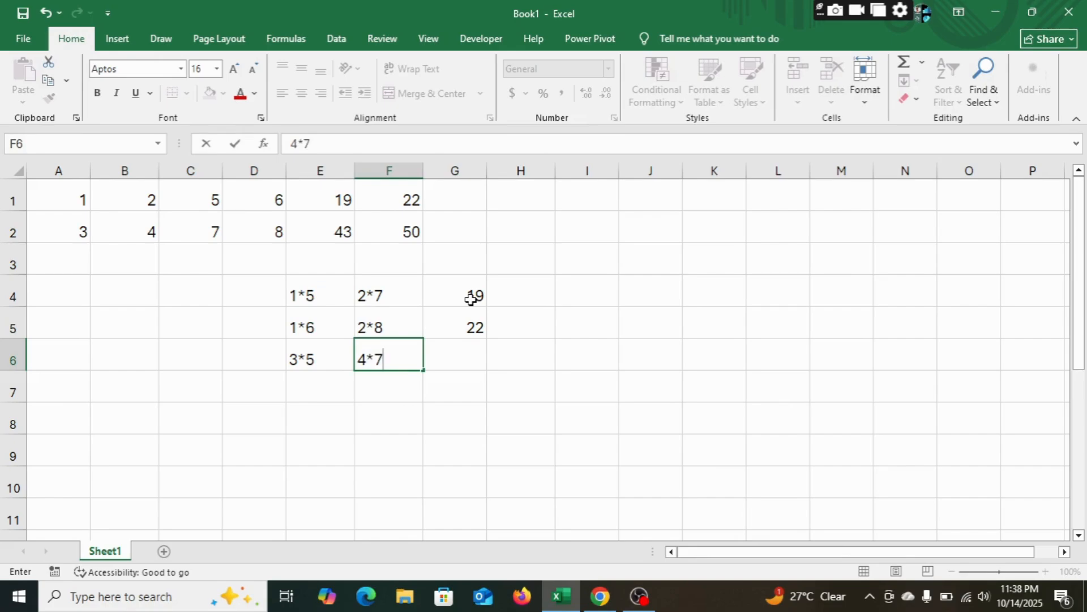
key(Tab)
text(=15)
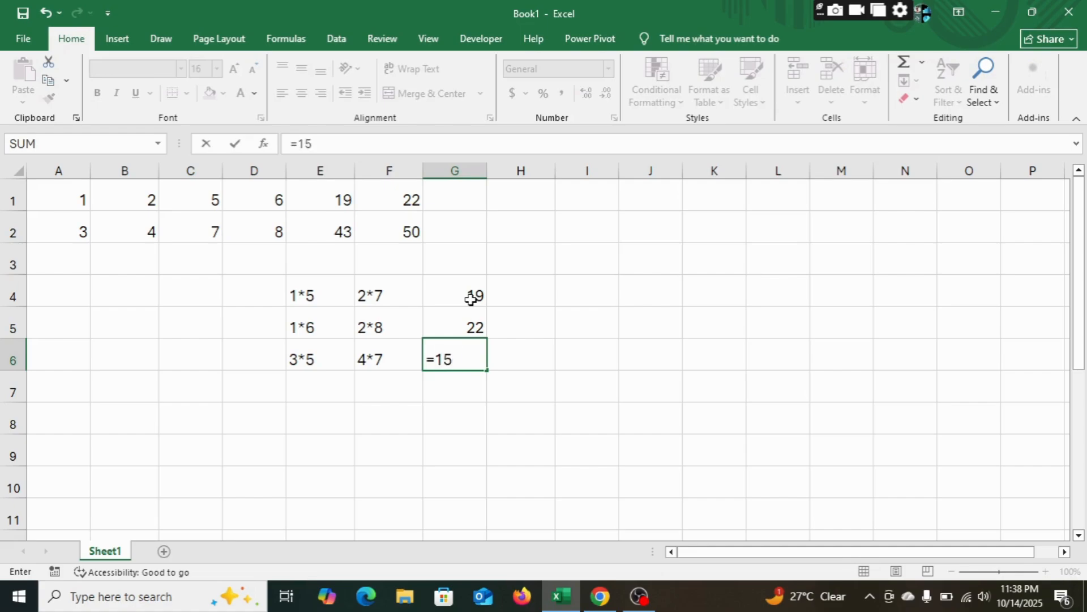
text(+28)
key(Return)
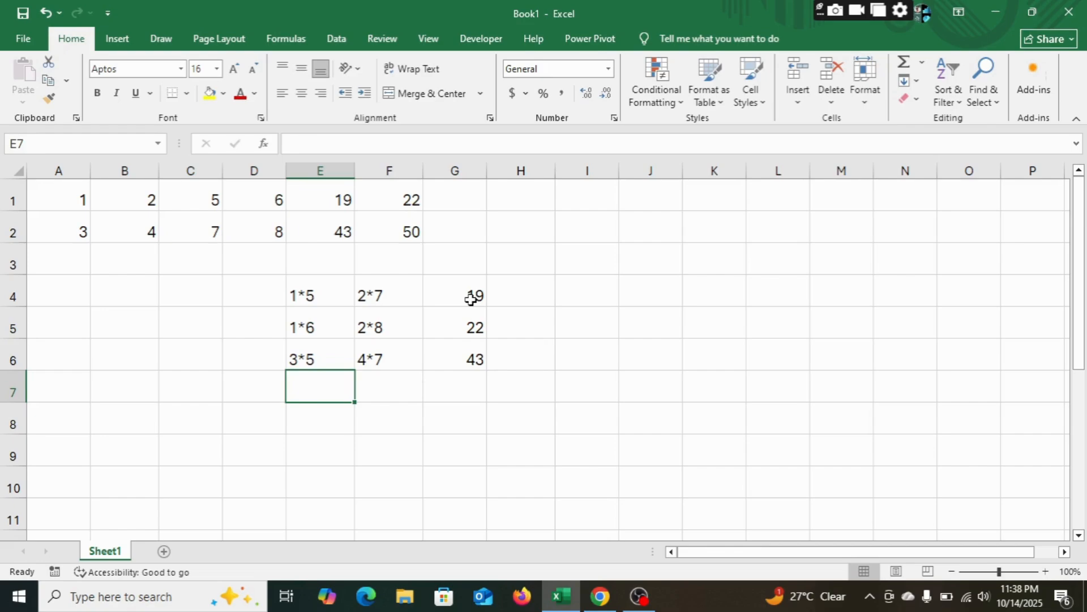
Work out the fourth matrix element in row 7, with 3*6 in E7, 4*8 in F7 and the formula =18+32 in G7
text(3*6)
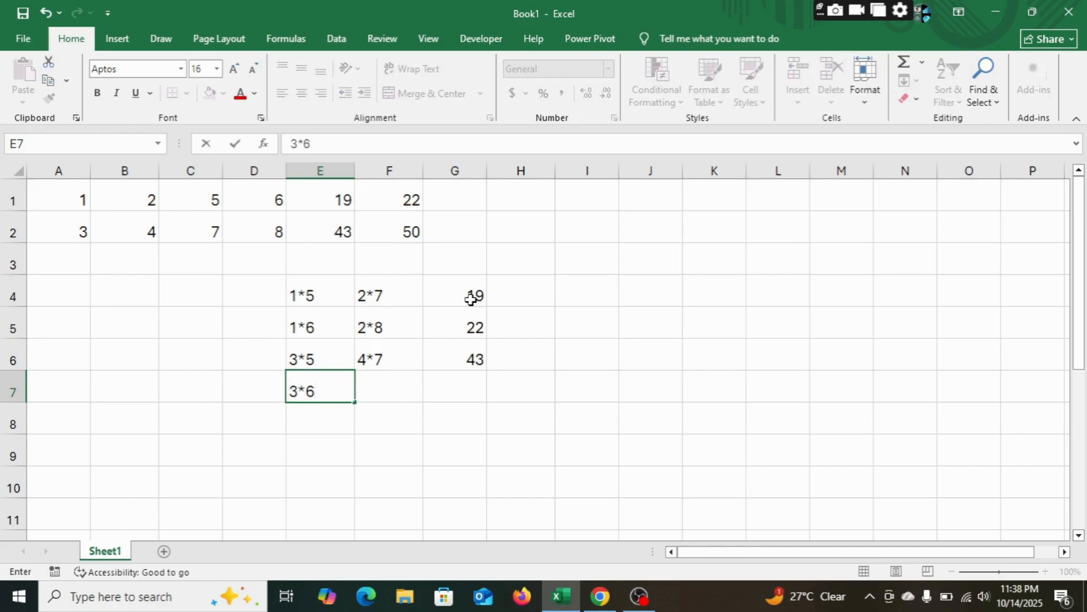
key(Tab)
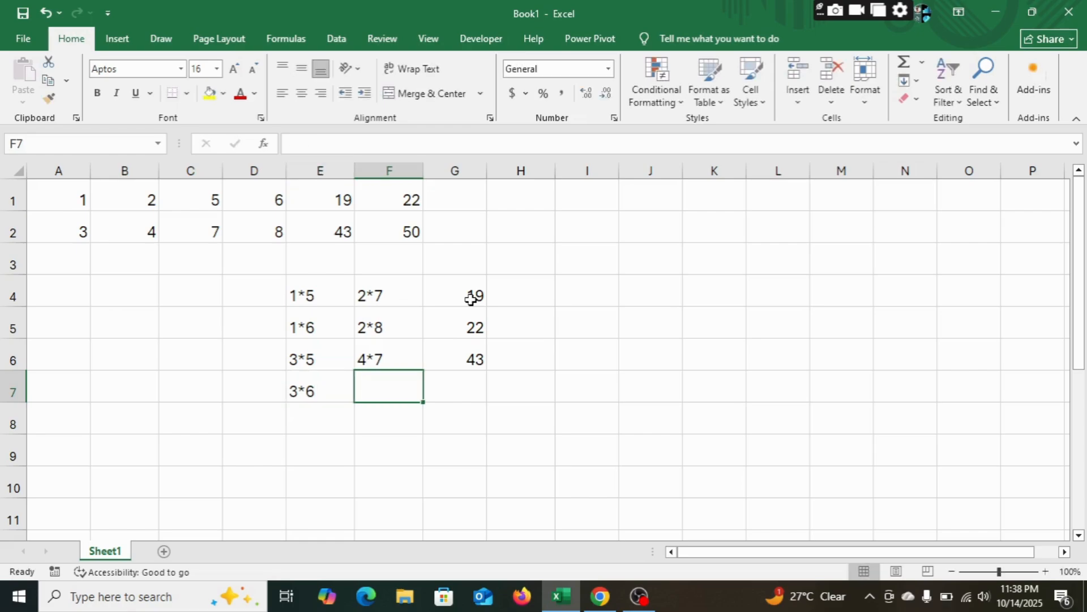
text(4*8)
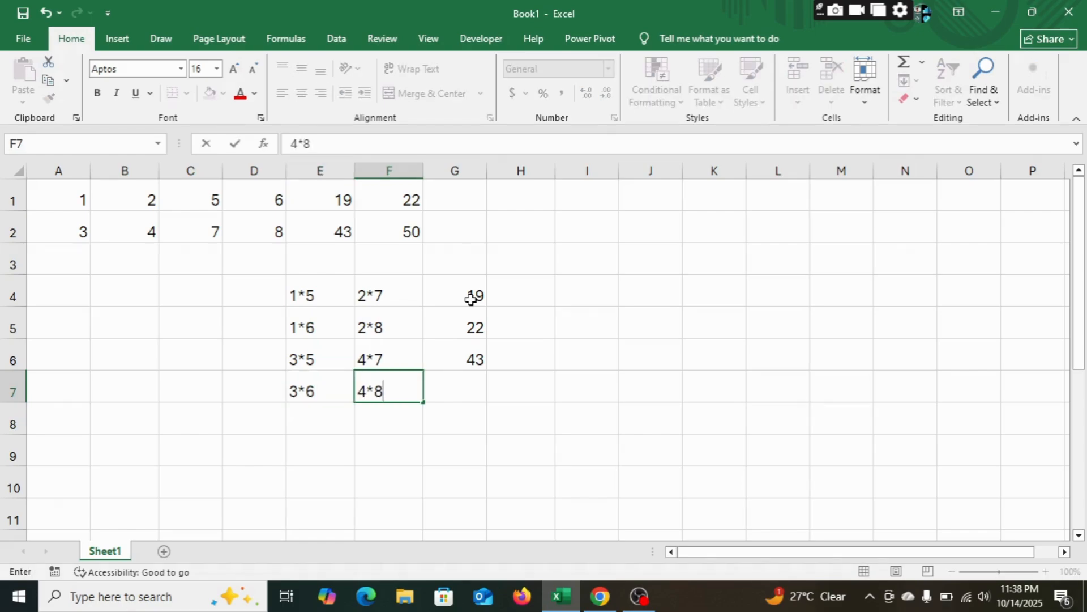
key(Tab)
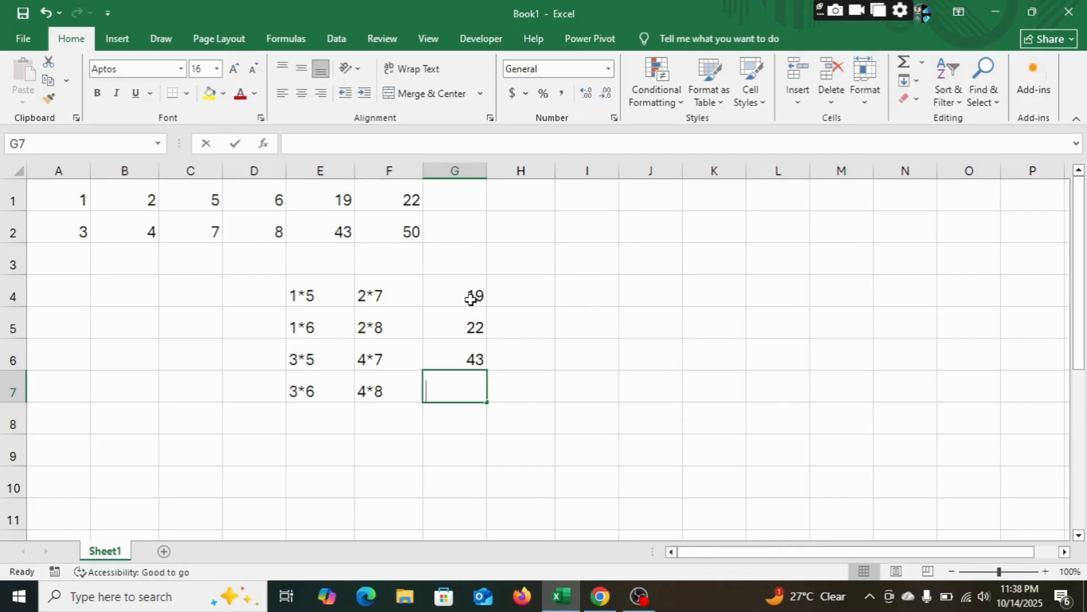
text(=)
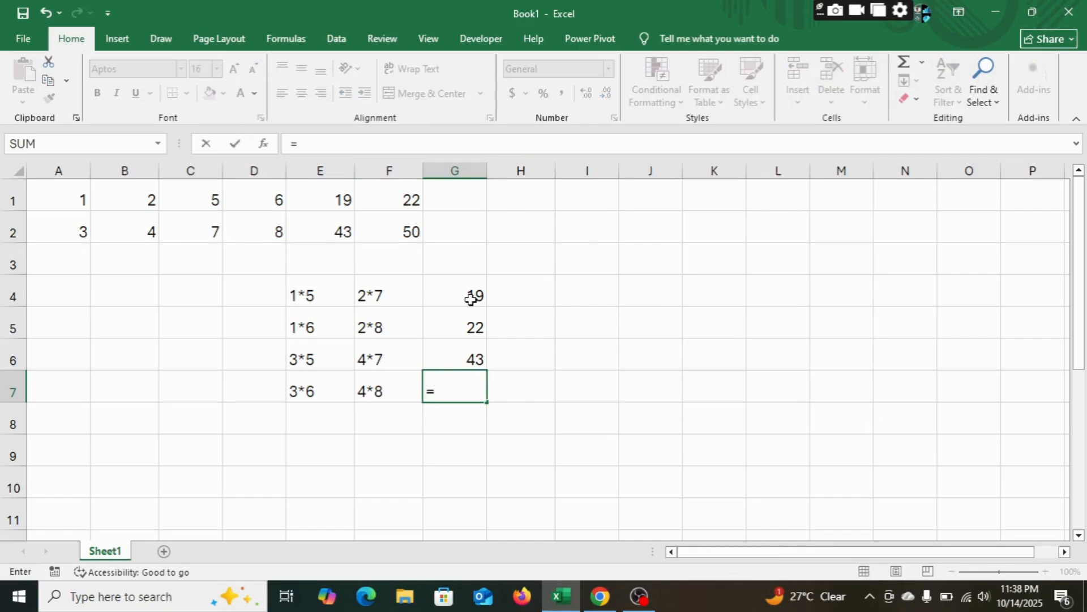
text(18+32)
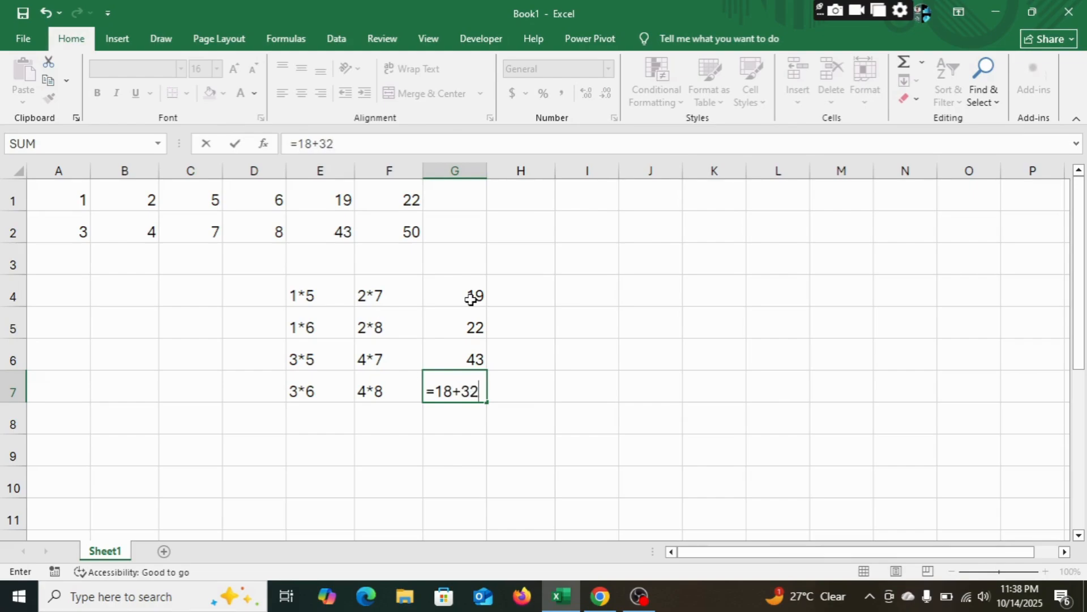
key(Return)
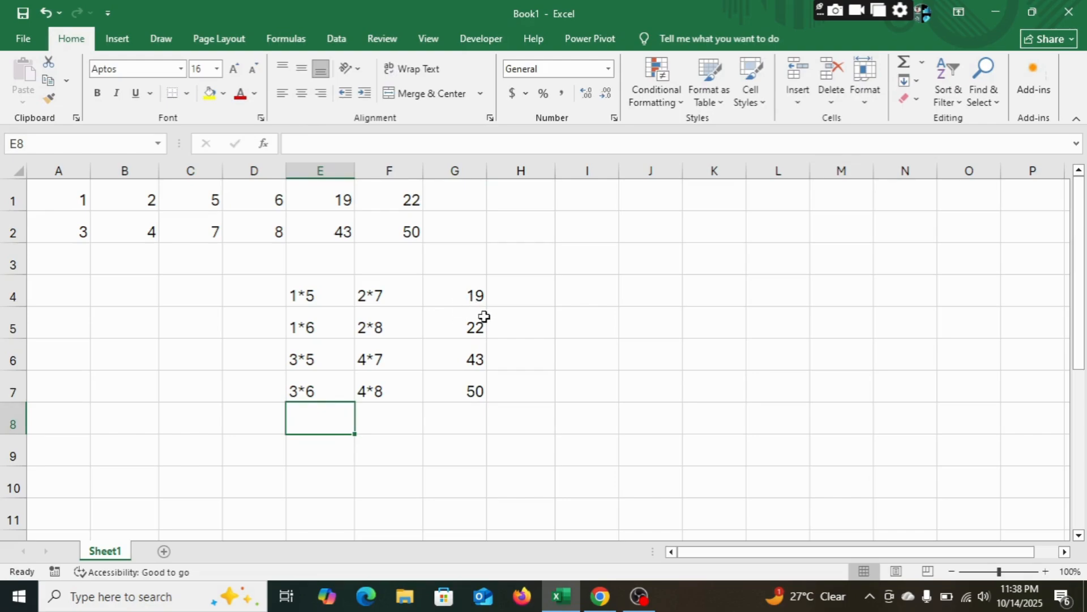